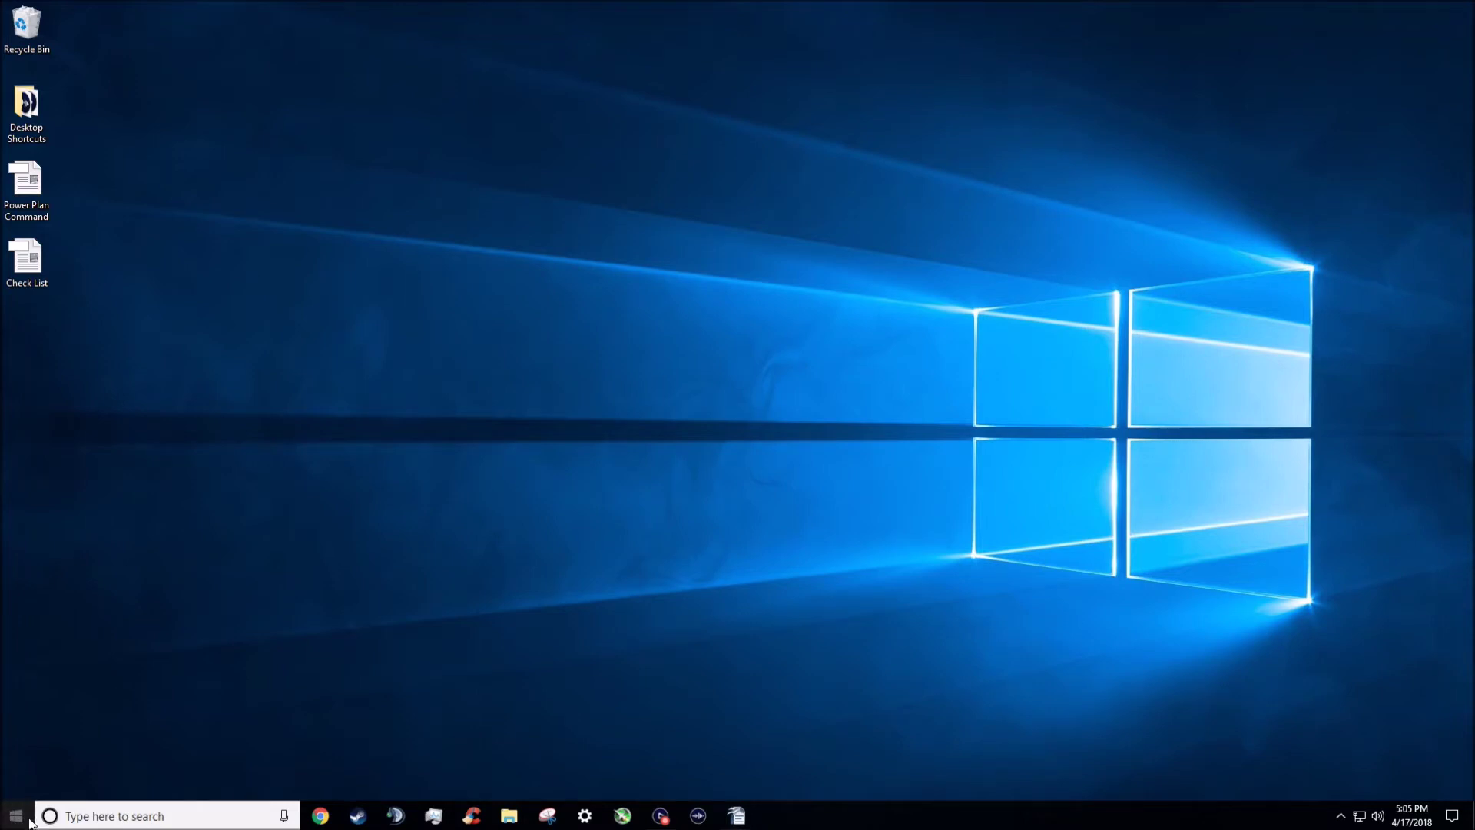
Open Windows Settings and go to the Notifications & actions page of the System settings.
click(214, 818)
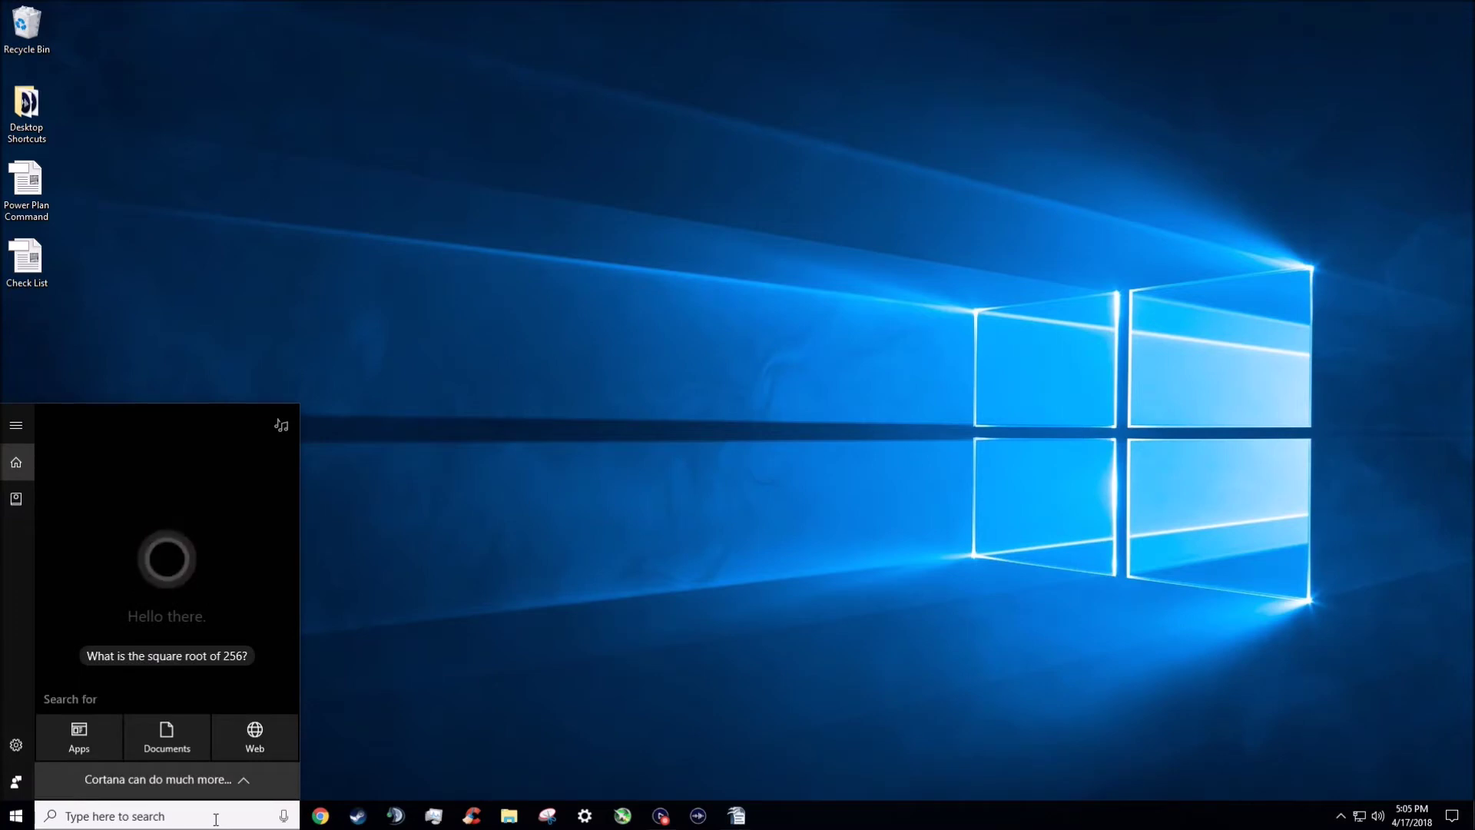
text(se3)
key(BackSpace)
text(ttings)
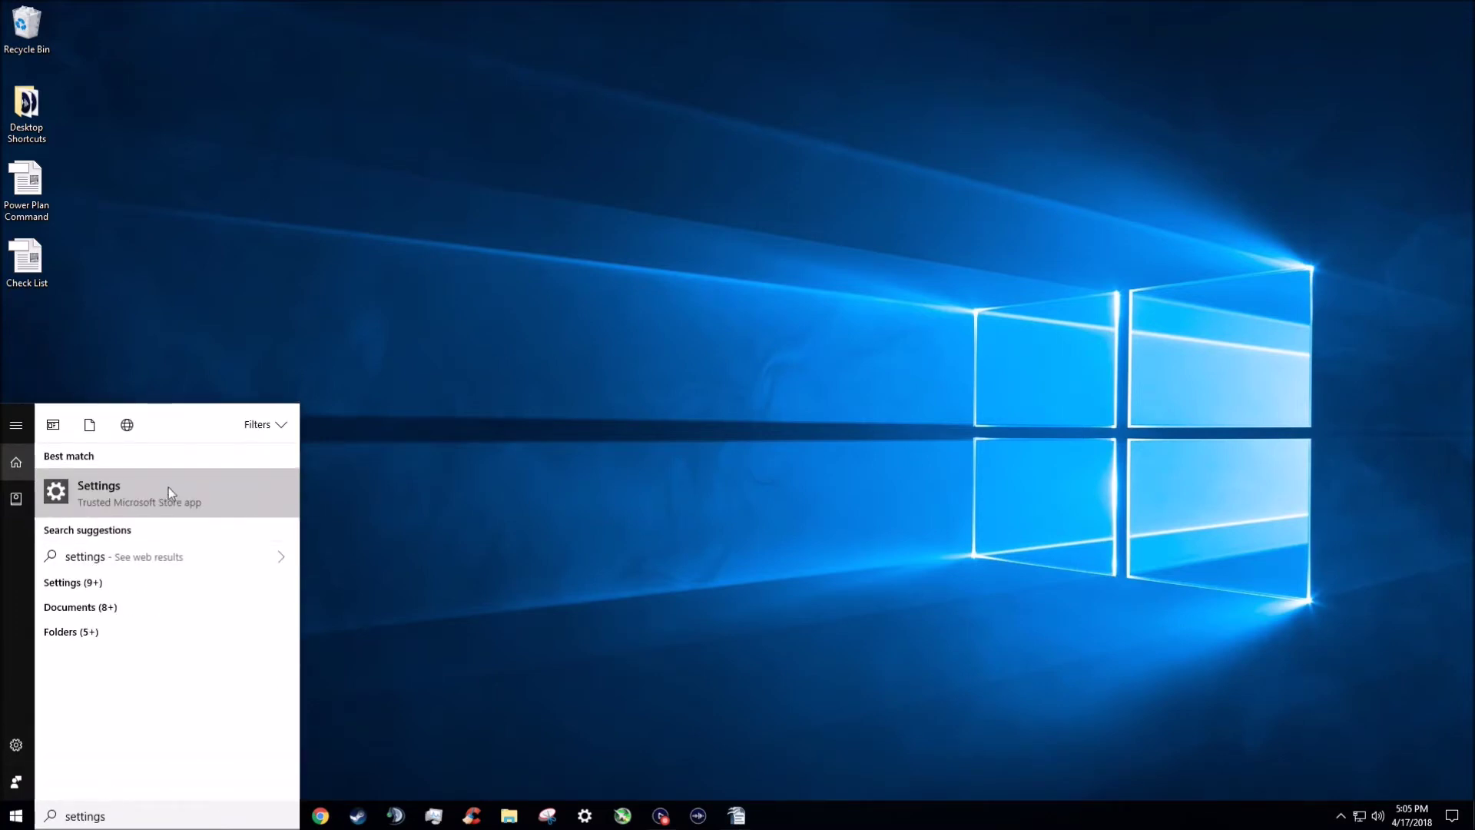
click(208, 488)
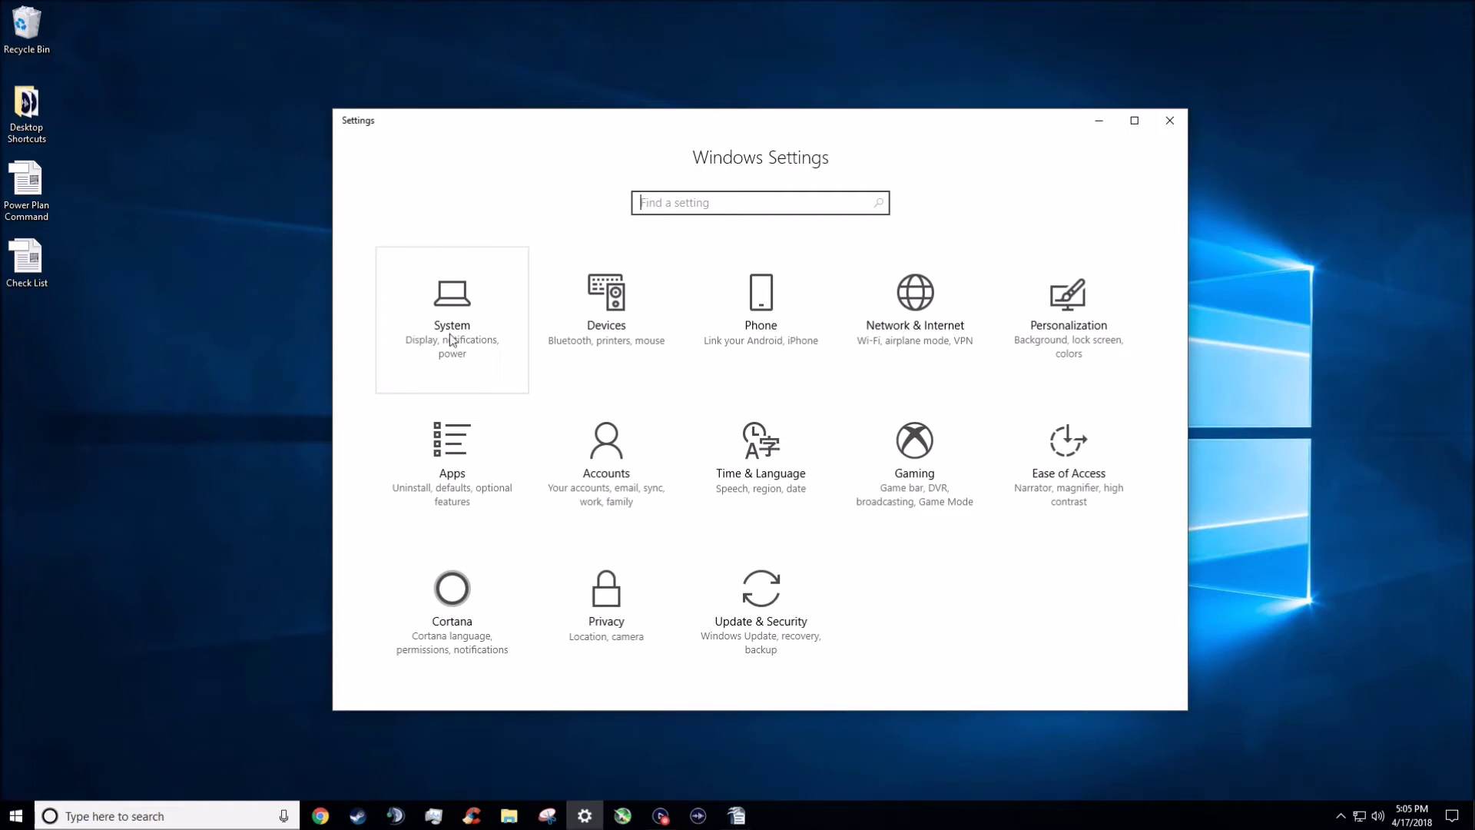
click(483, 293)
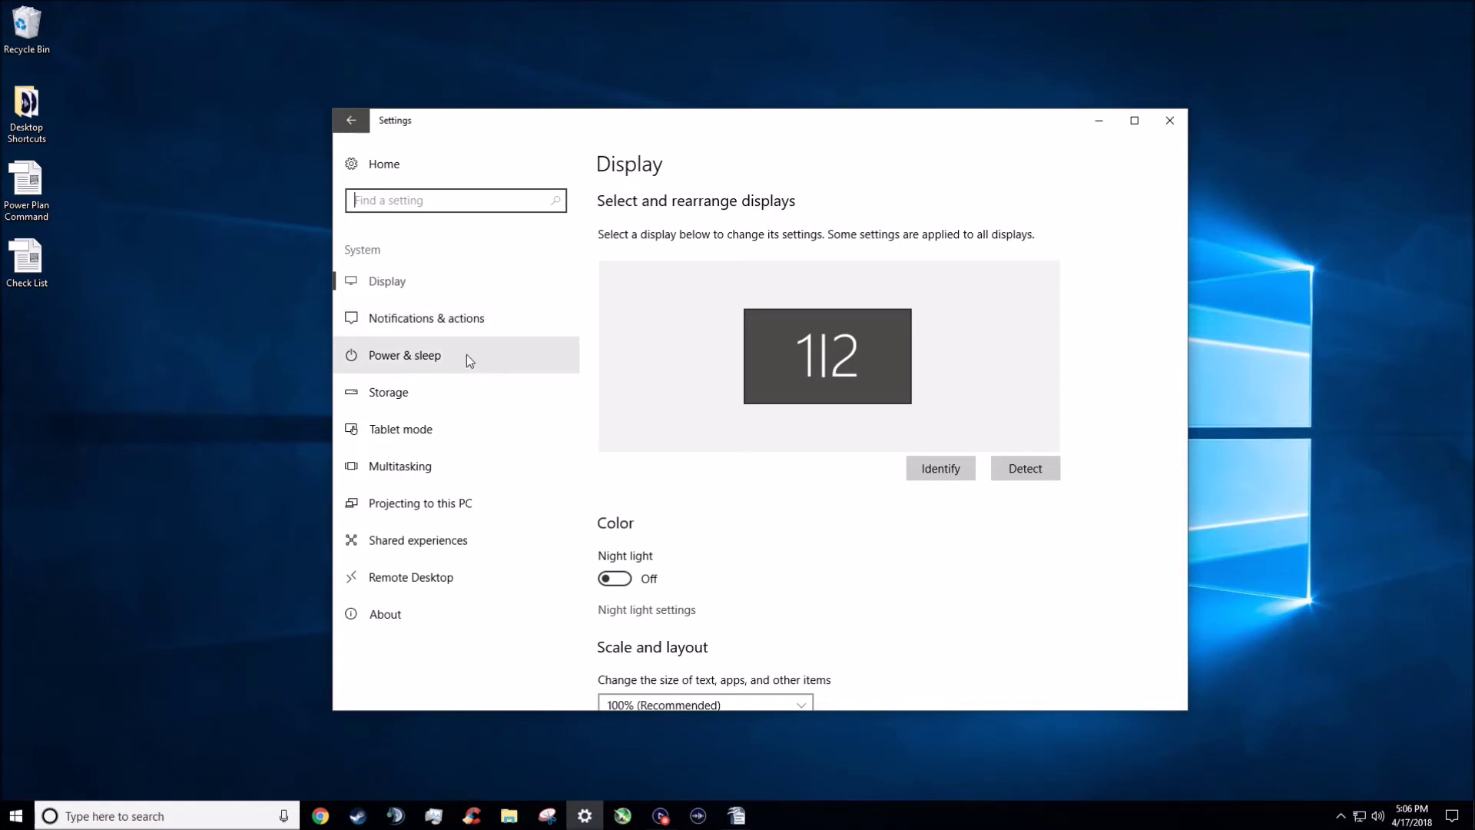
click(511, 323)
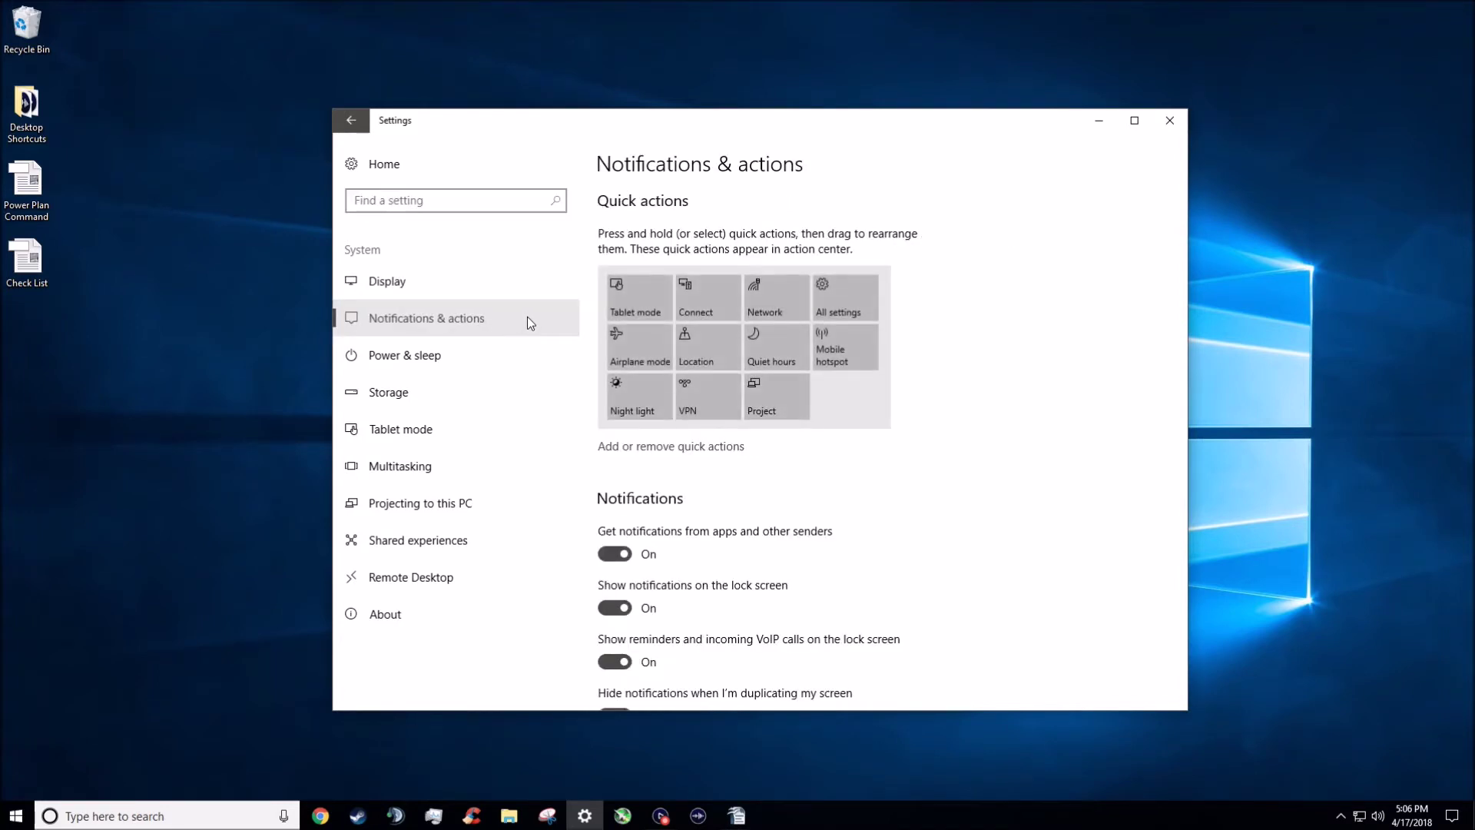
Turn off all six notification options, from notifications by apps and other senders through tips, tricks, and suggestions.
scroll(670, 362, down, 3)
scroll(669, 555, down, 1)
scroll(761, 370, up, 2)
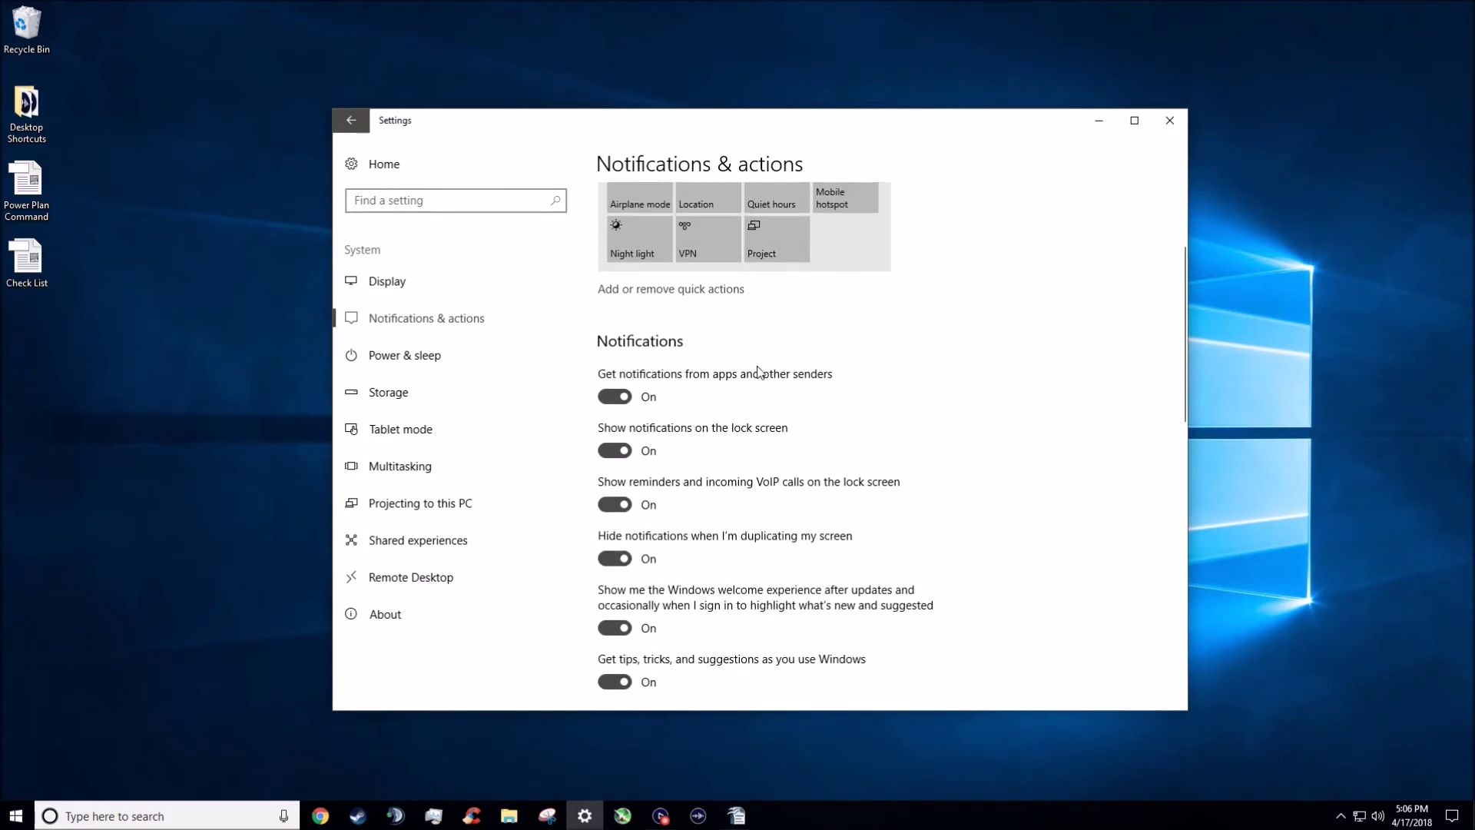
scroll(693, 619, down, 1)
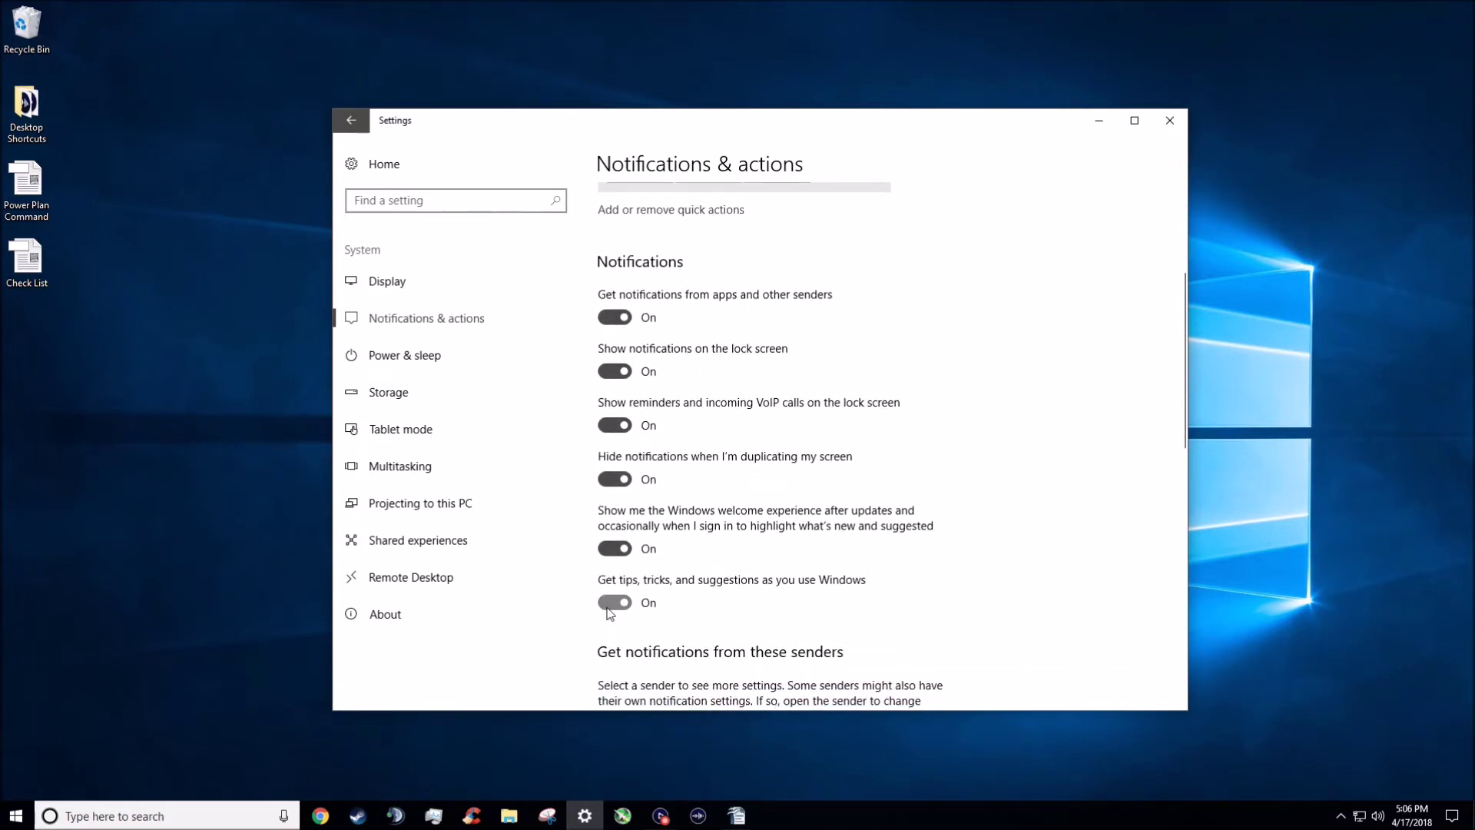
click(627, 320)
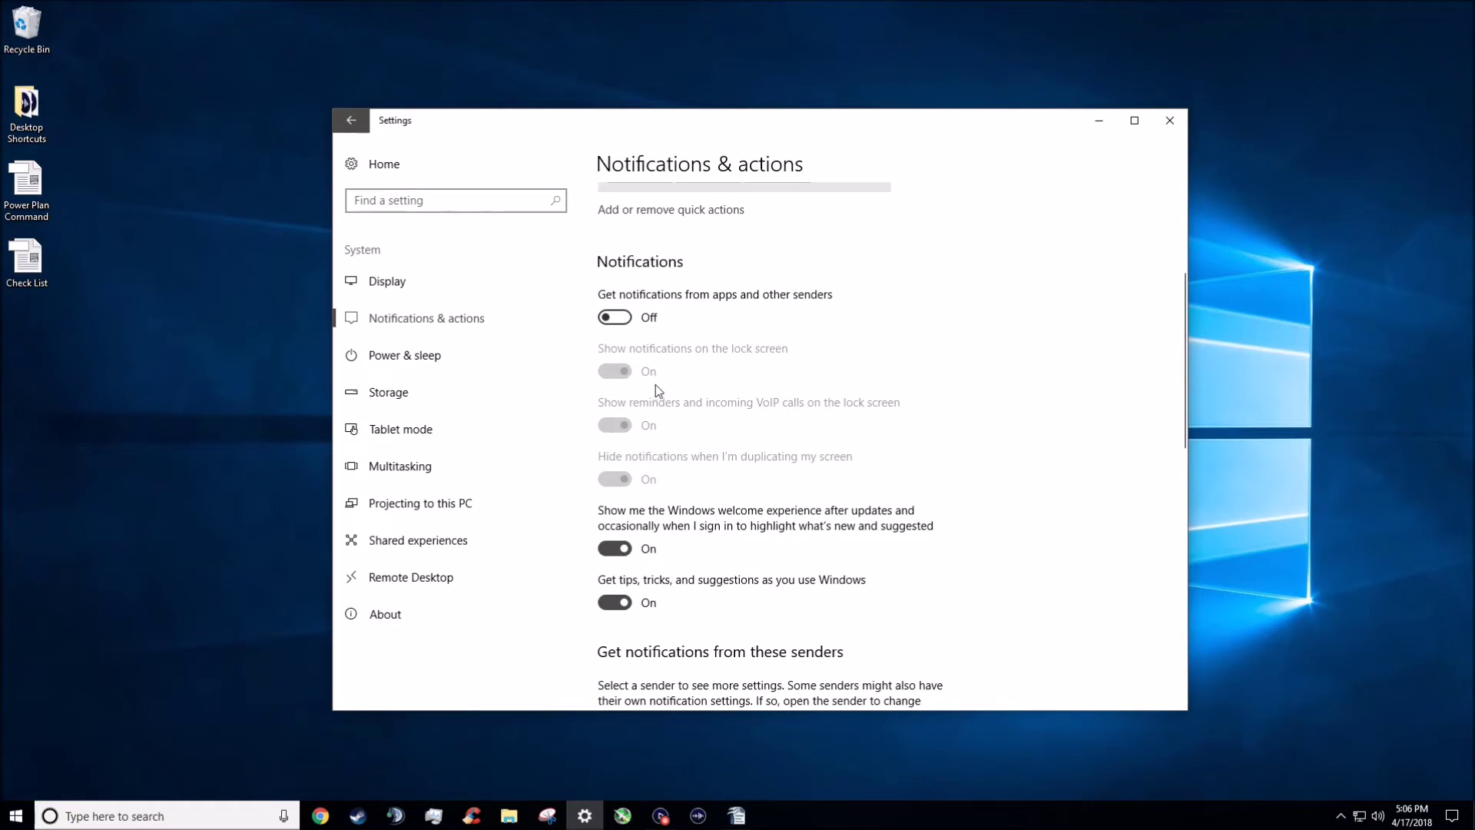
click(628, 318)
click(624, 602)
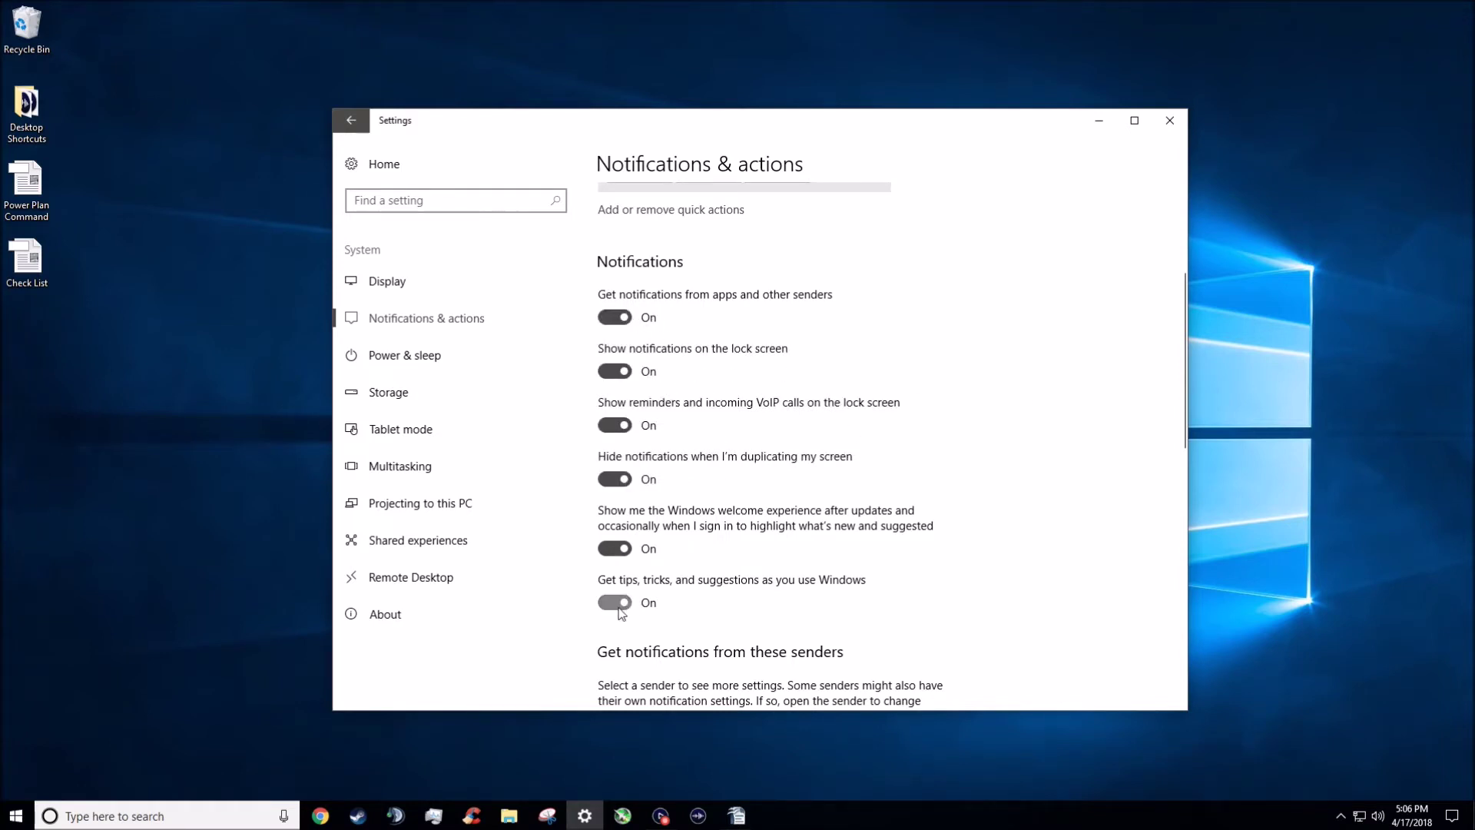
click(614, 548)
click(614, 479)
click(615, 424)
click(615, 371)
click(615, 318)
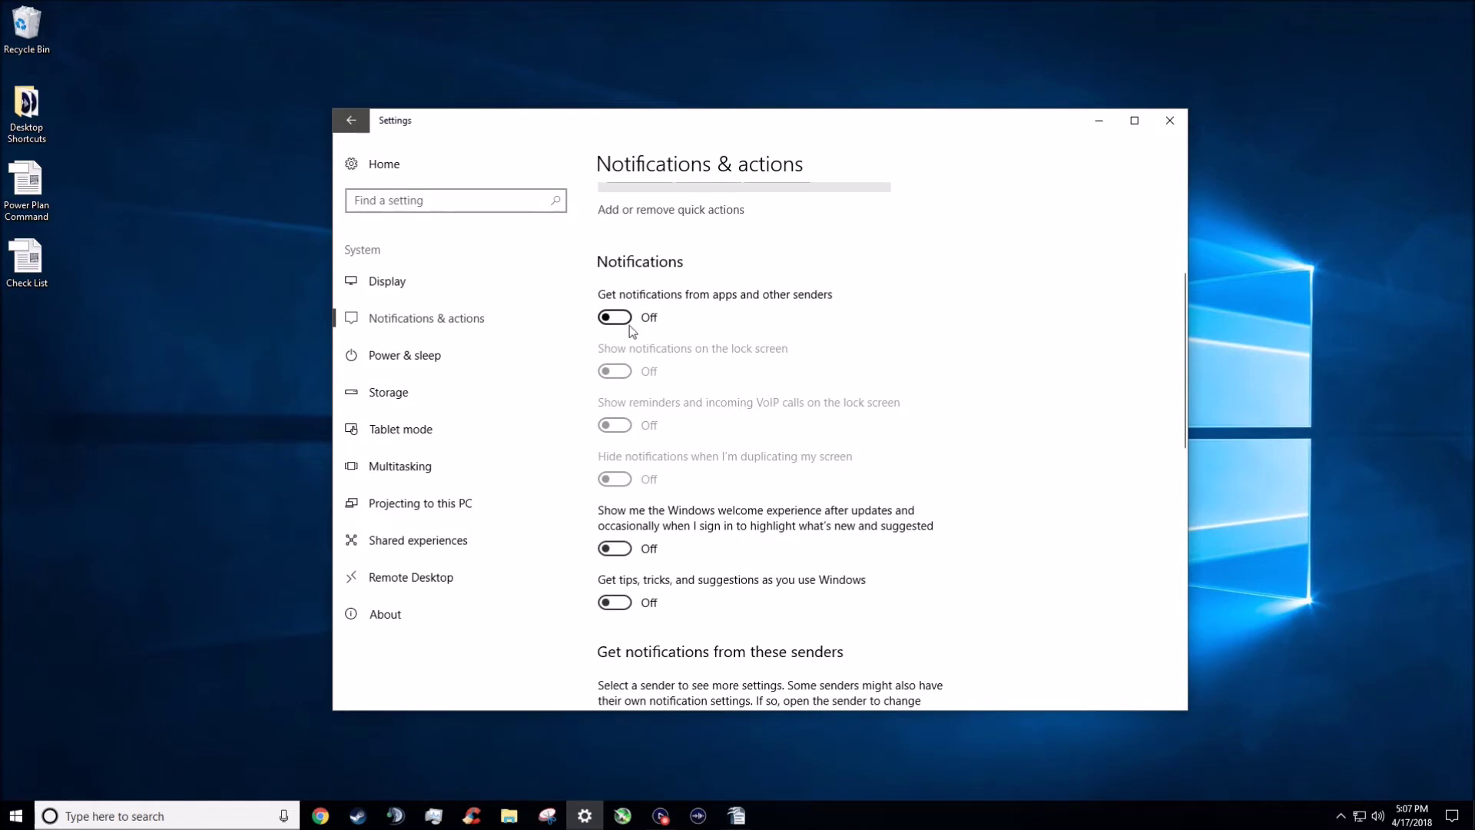
Open the additional power settings from Power & sleep and select the High performance plan.
click(441, 362)
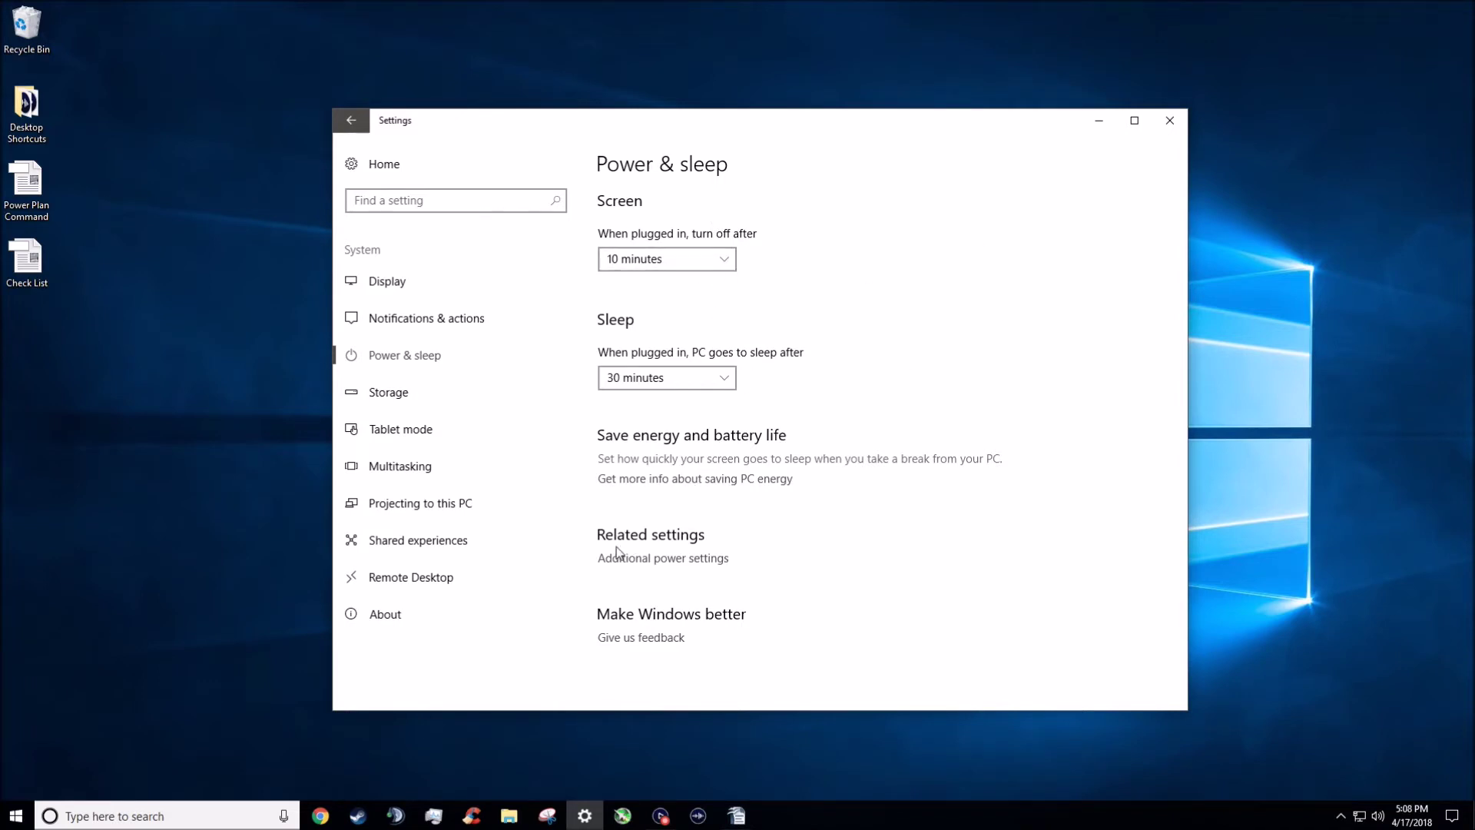
click(689, 565)
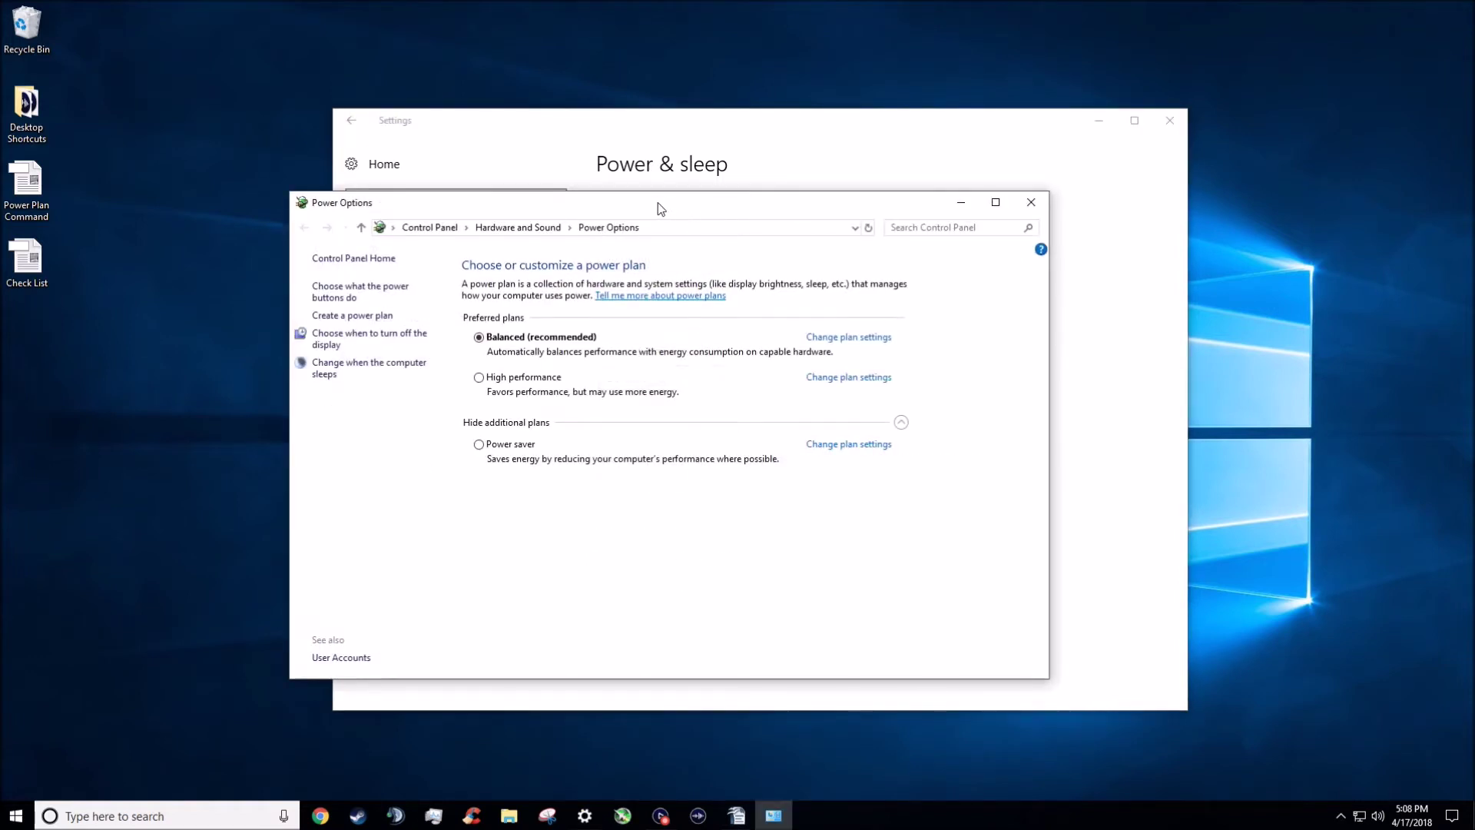
drag(663, 205, 744, 200)
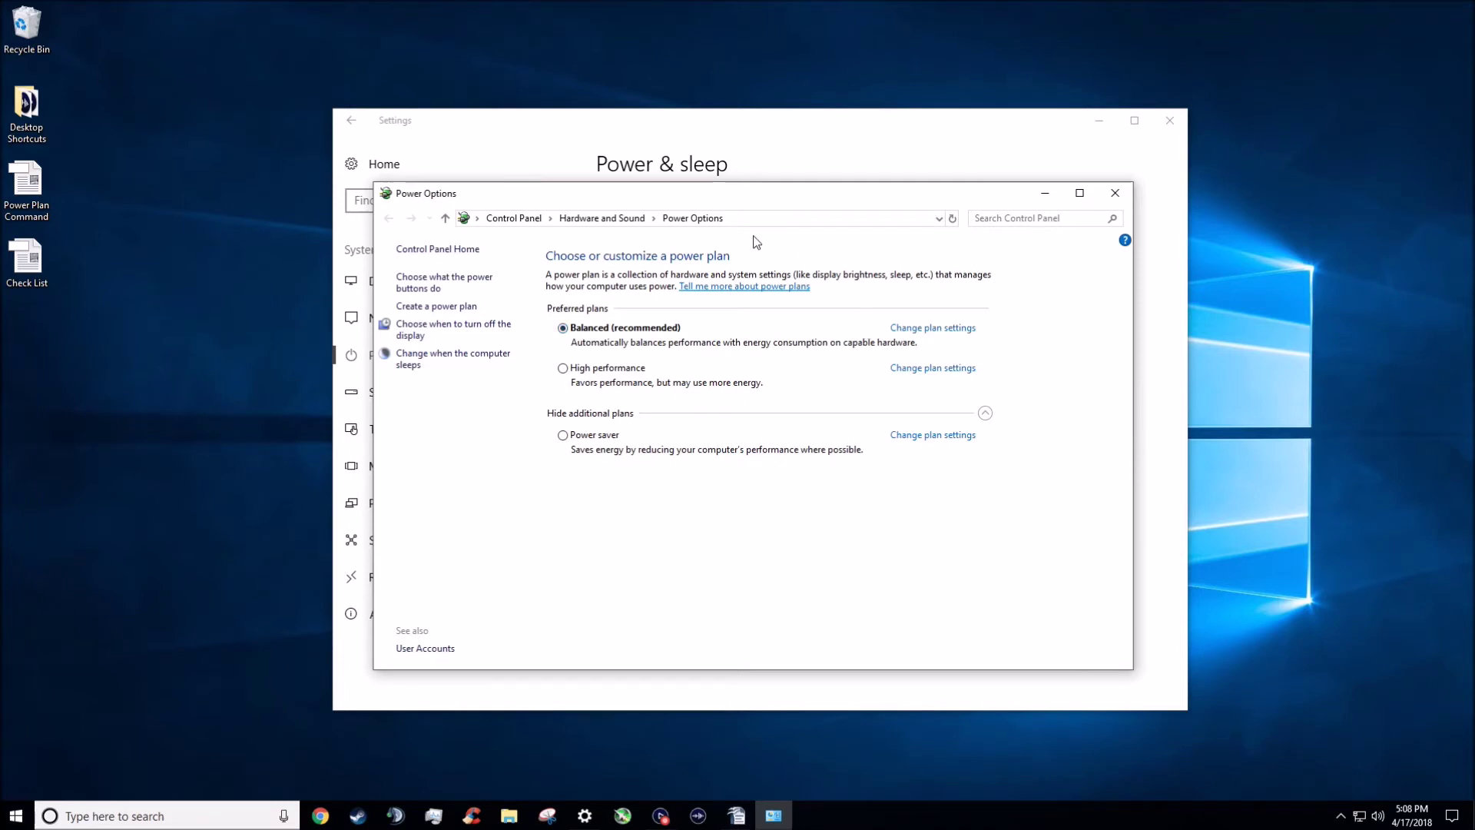
click(620, 372)
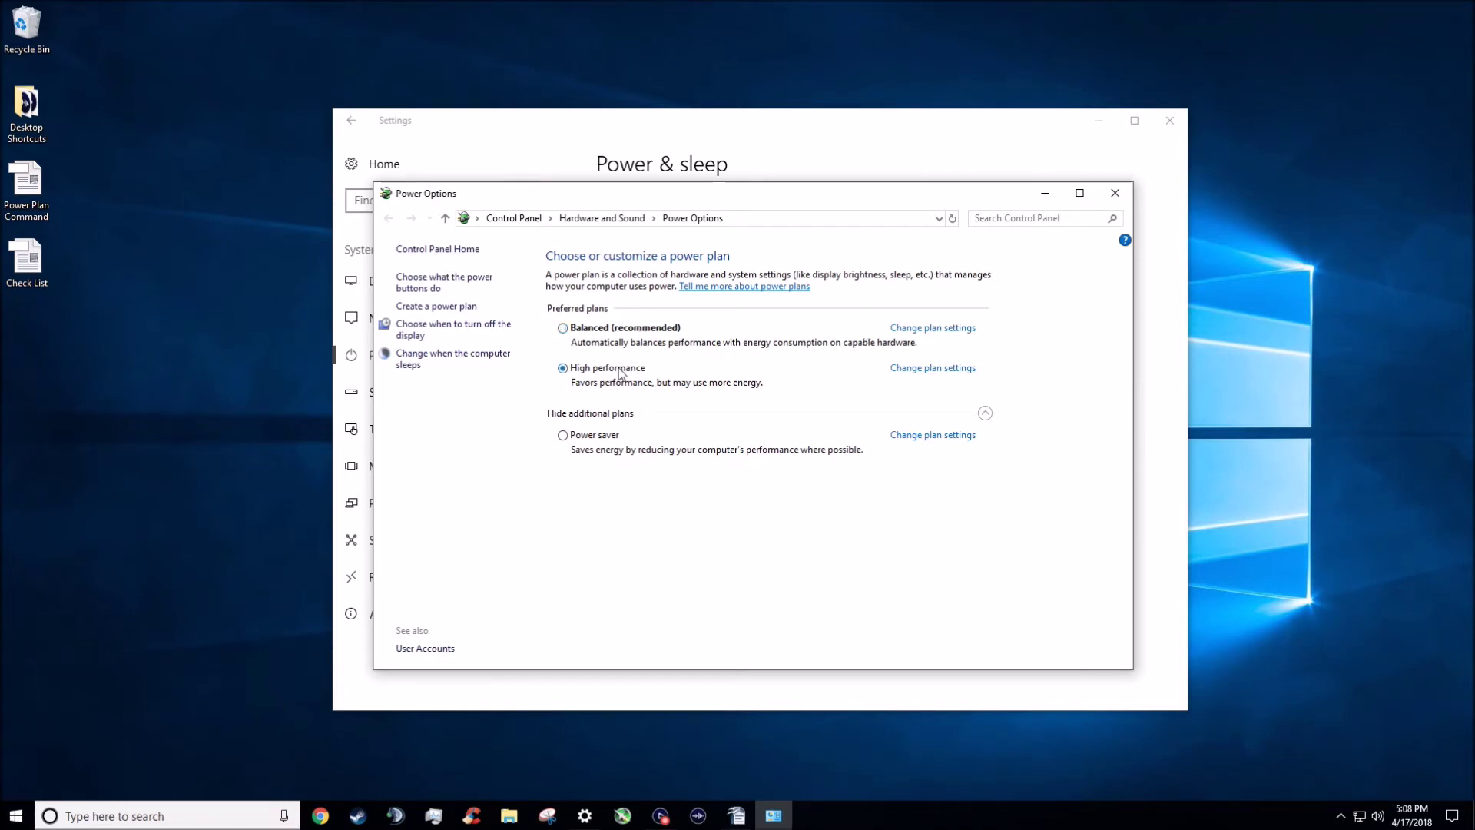
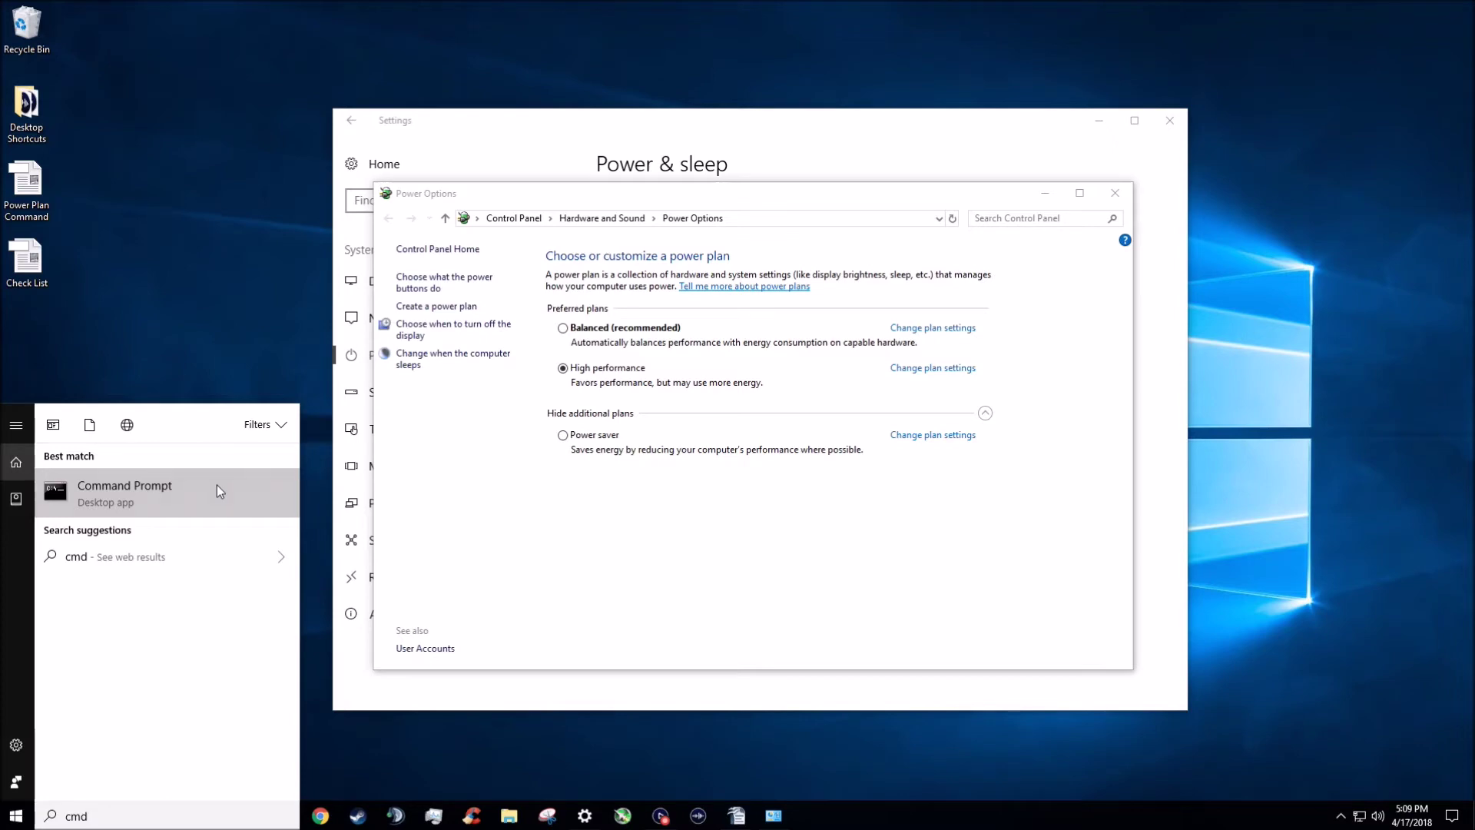
Launch Command Prompt as administrator and arrange it below the power plan list in Power Options.
click(198, 507)
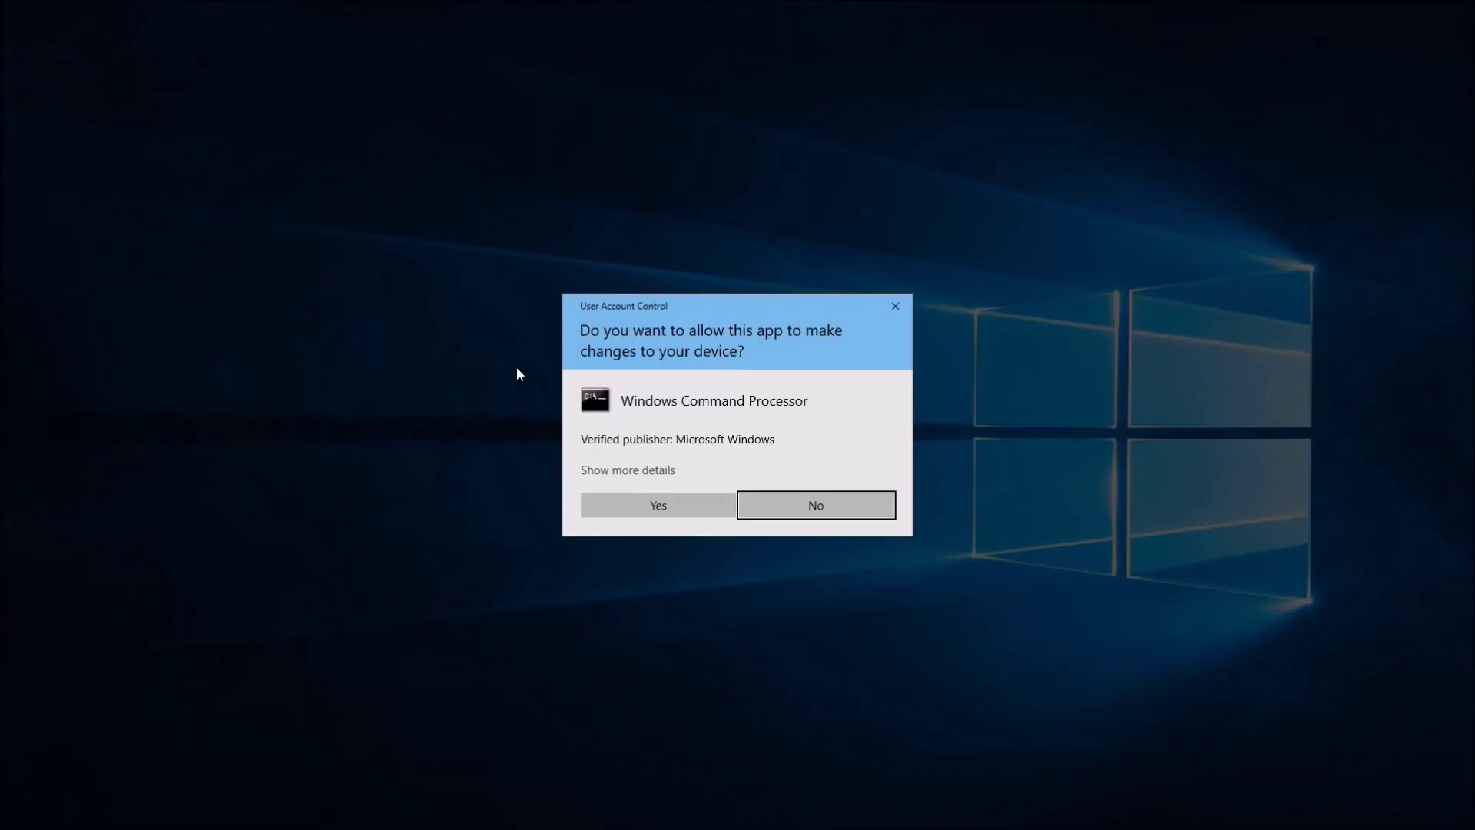
click(699, 505)
drag(505, 76, 792, 442)
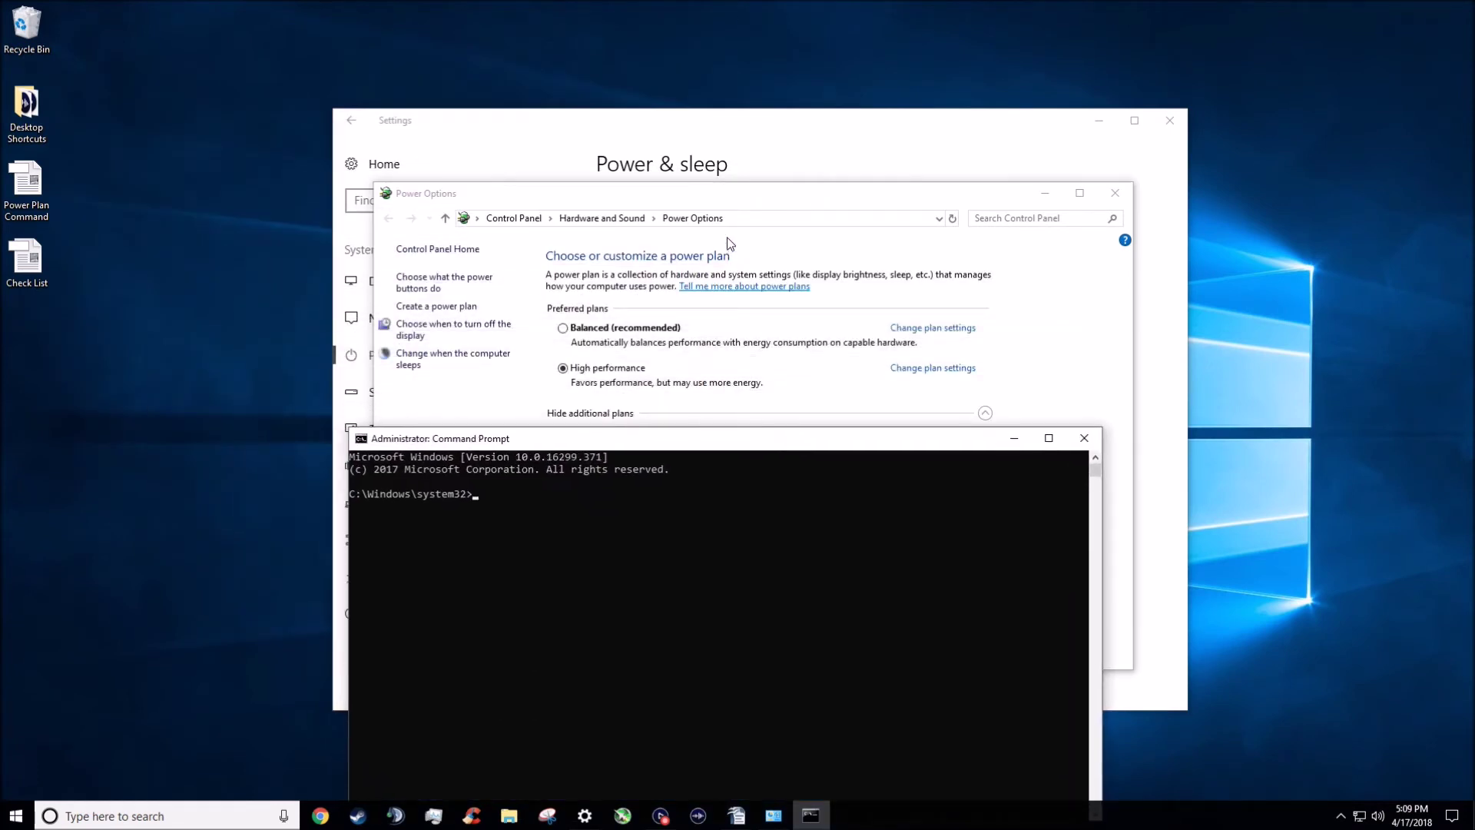
drag(730, 205, 719, 168)
click(619, 656)
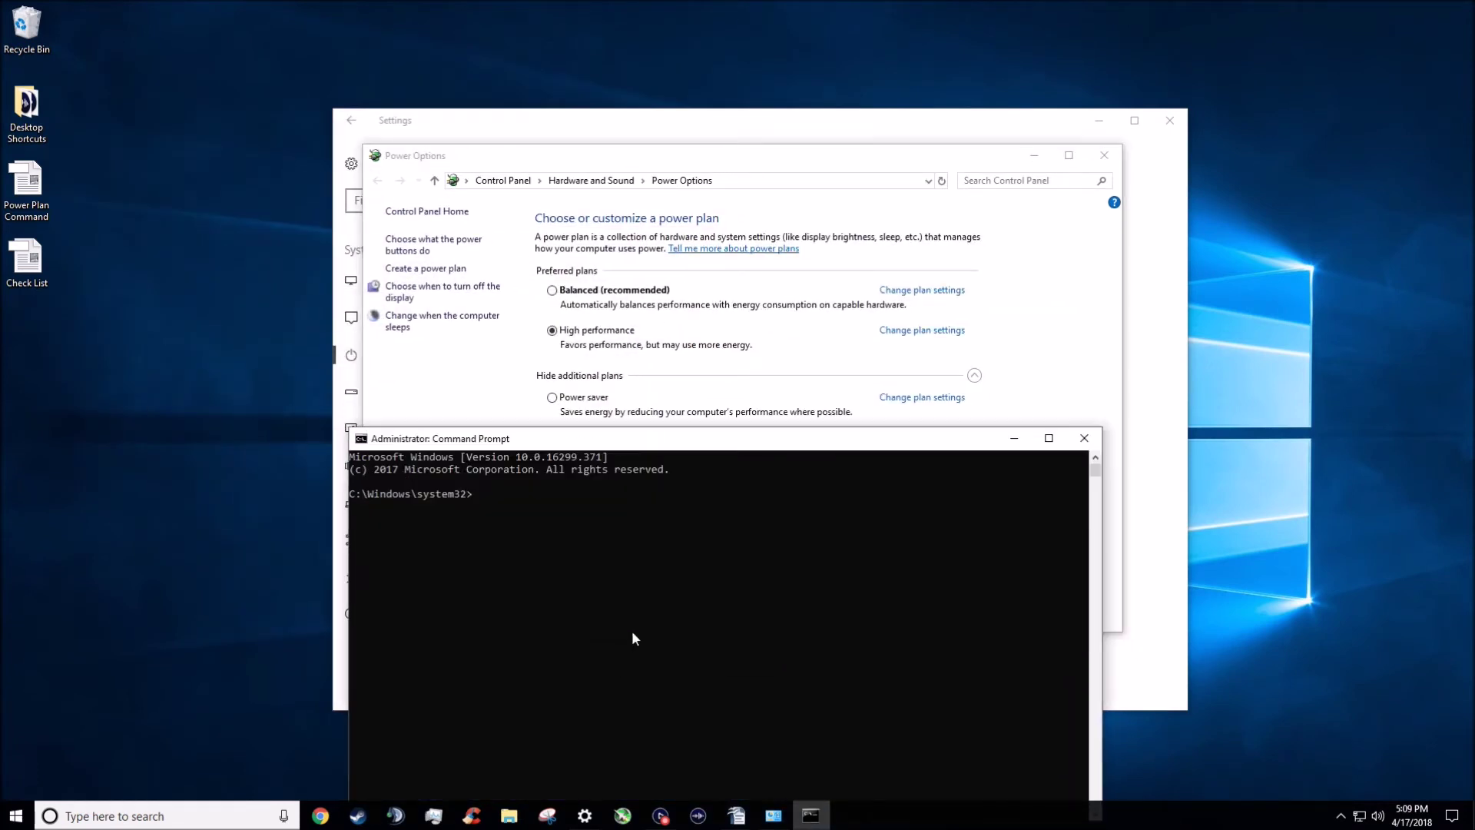
Switch the active power plan to Balanced (recommended) and return to the Command Prompt window.
drag(688, 443, 697, 417)
click(621, 298)
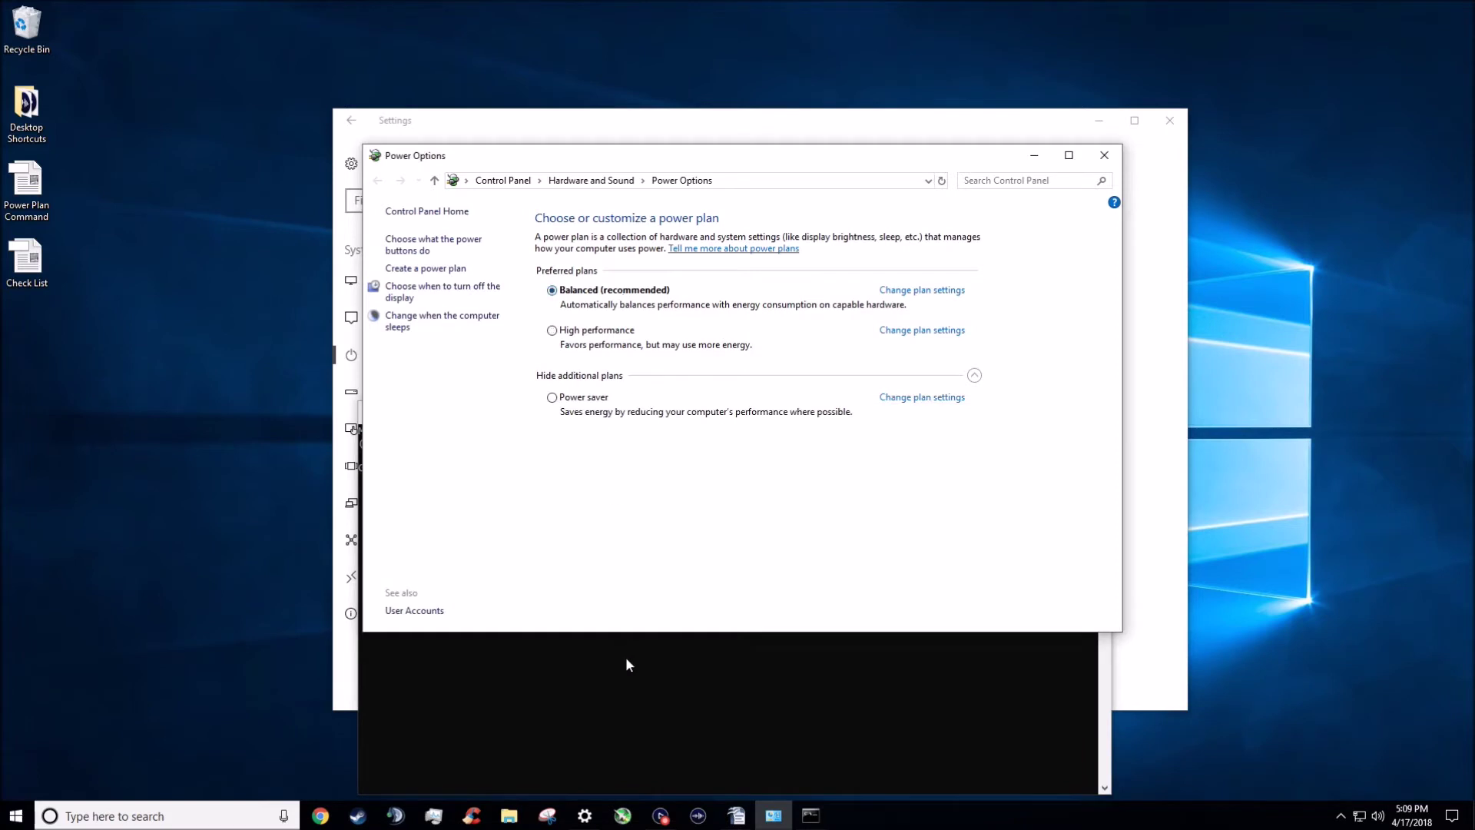
click(622, 642)
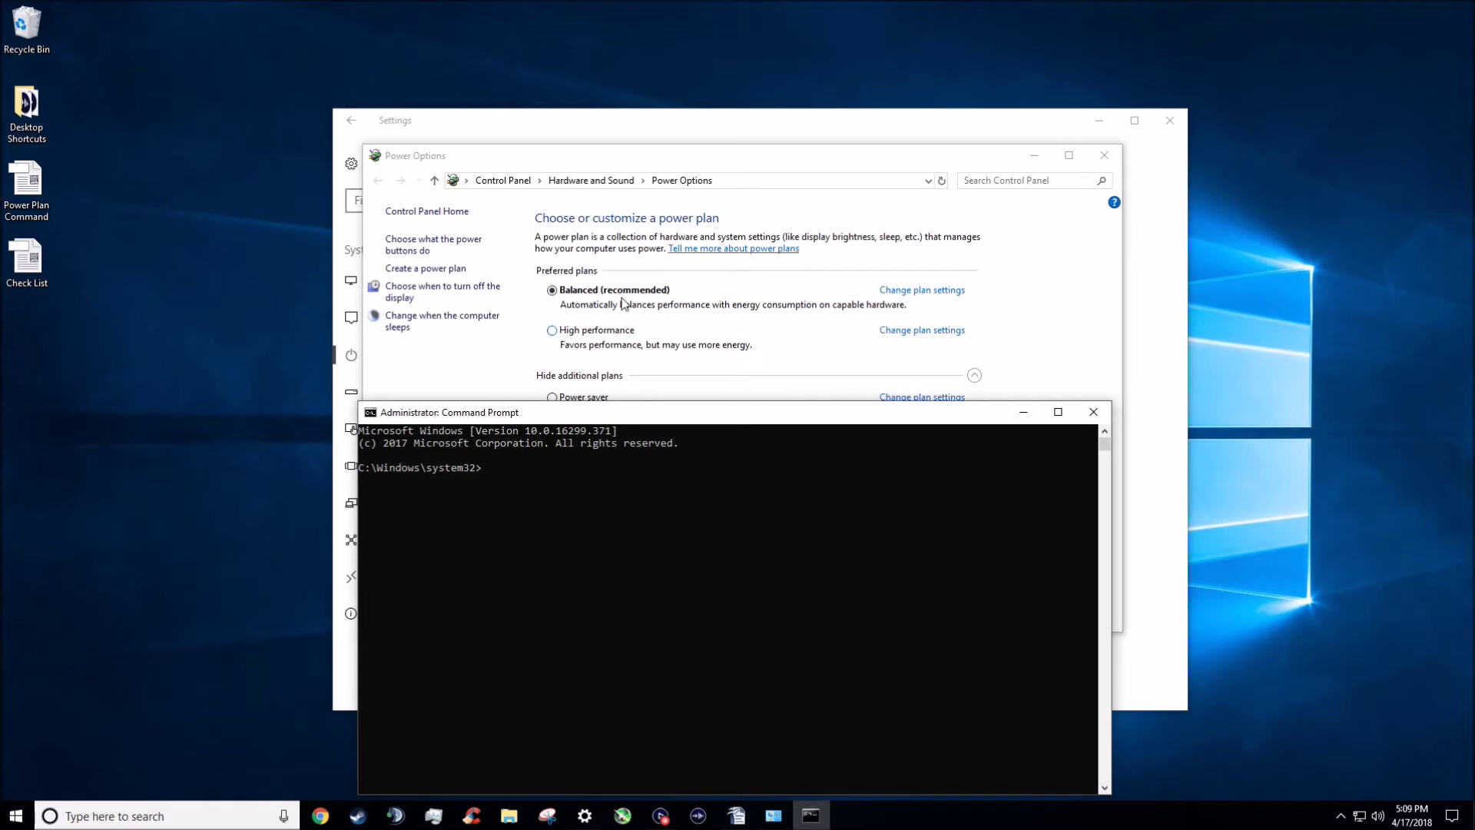
Copy the powercfg.exe /setactive command line from the open Power Plan Command.txt document in OpenOffice Writer and close the document.
click(52, 179)
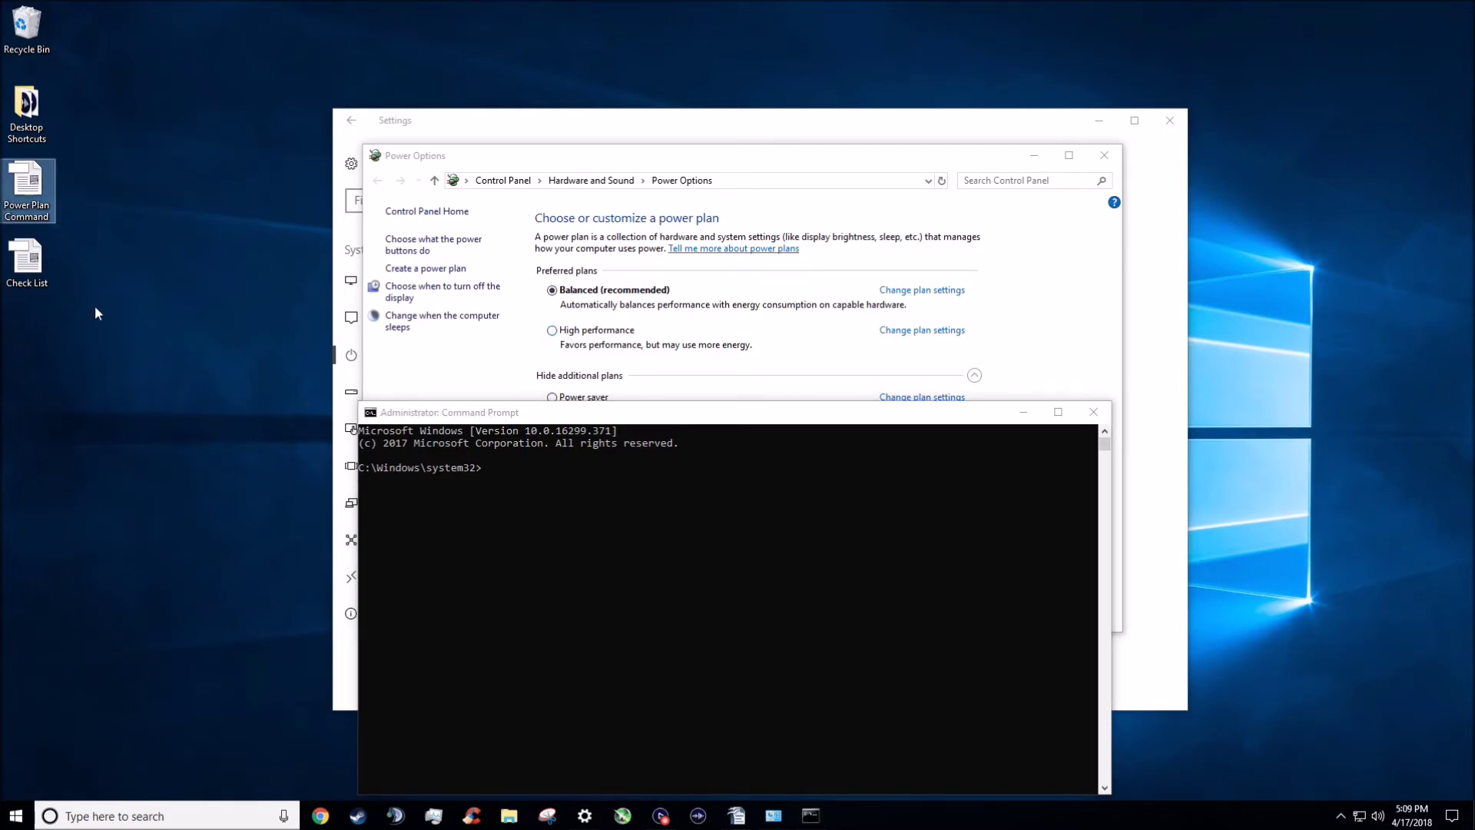
mouse_move(736, 815)
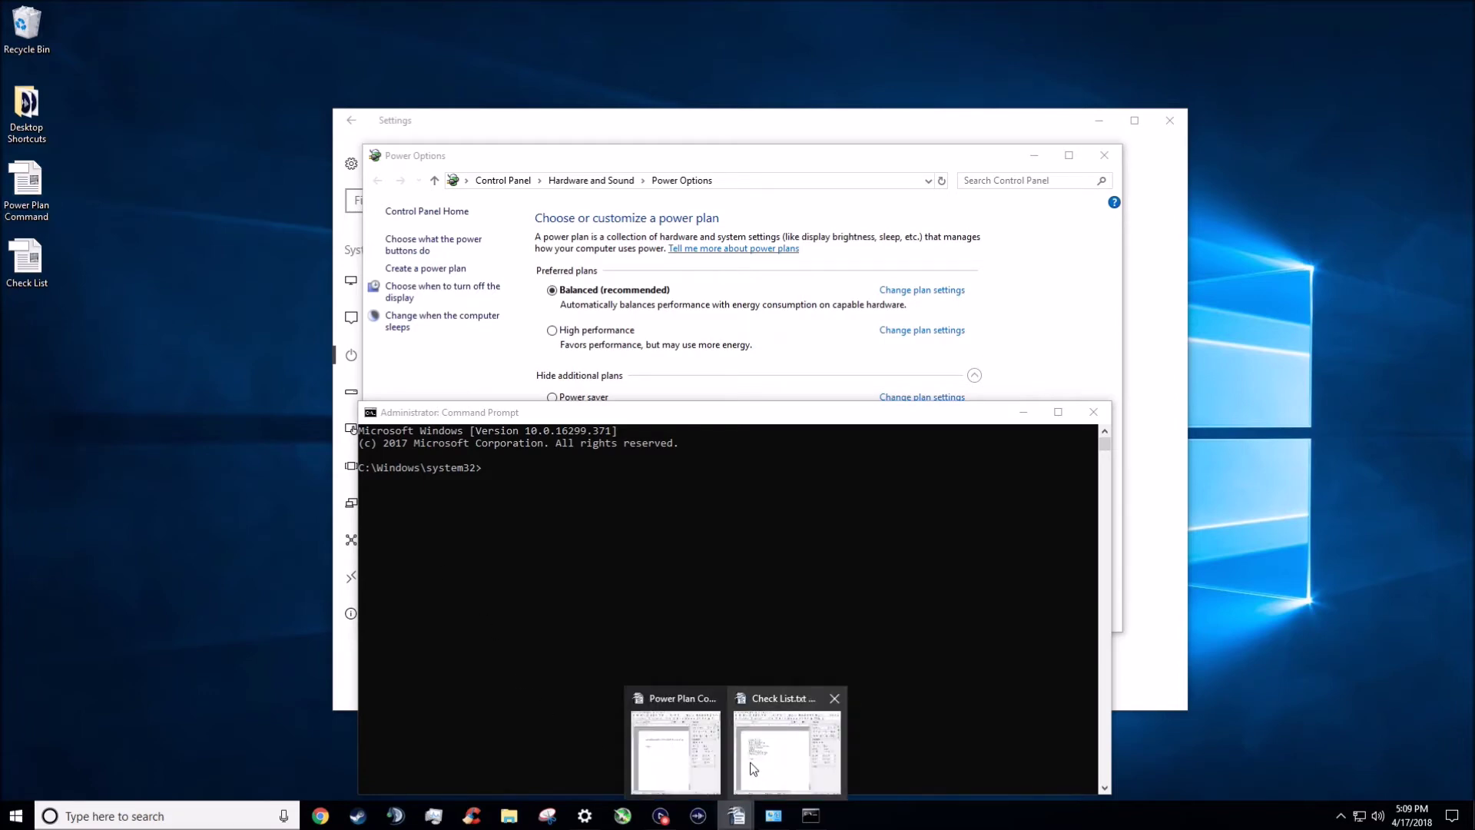
click(671, 738)
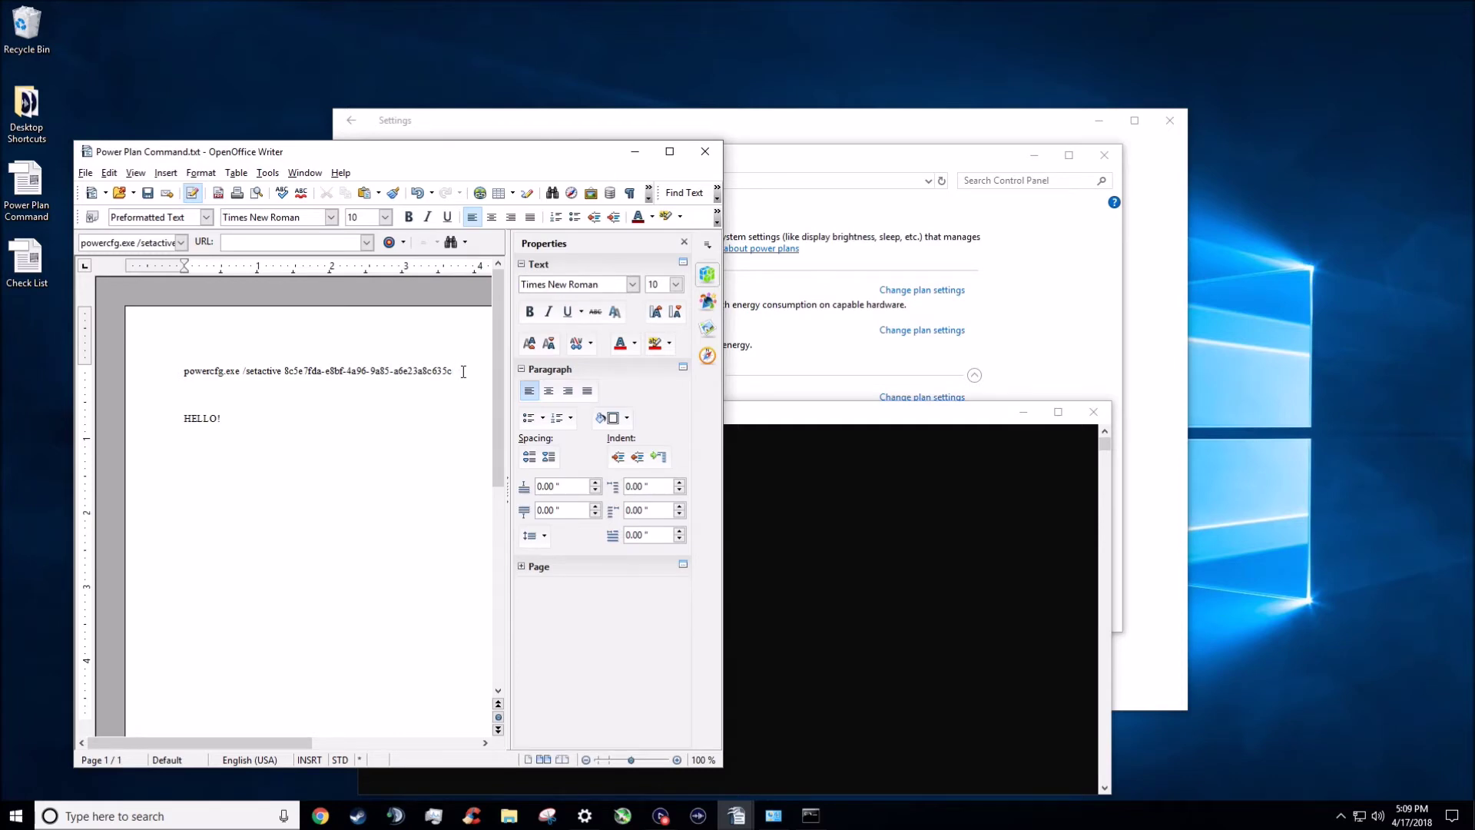
drag(463, 371, 183, 372)
right_click(364, 376)
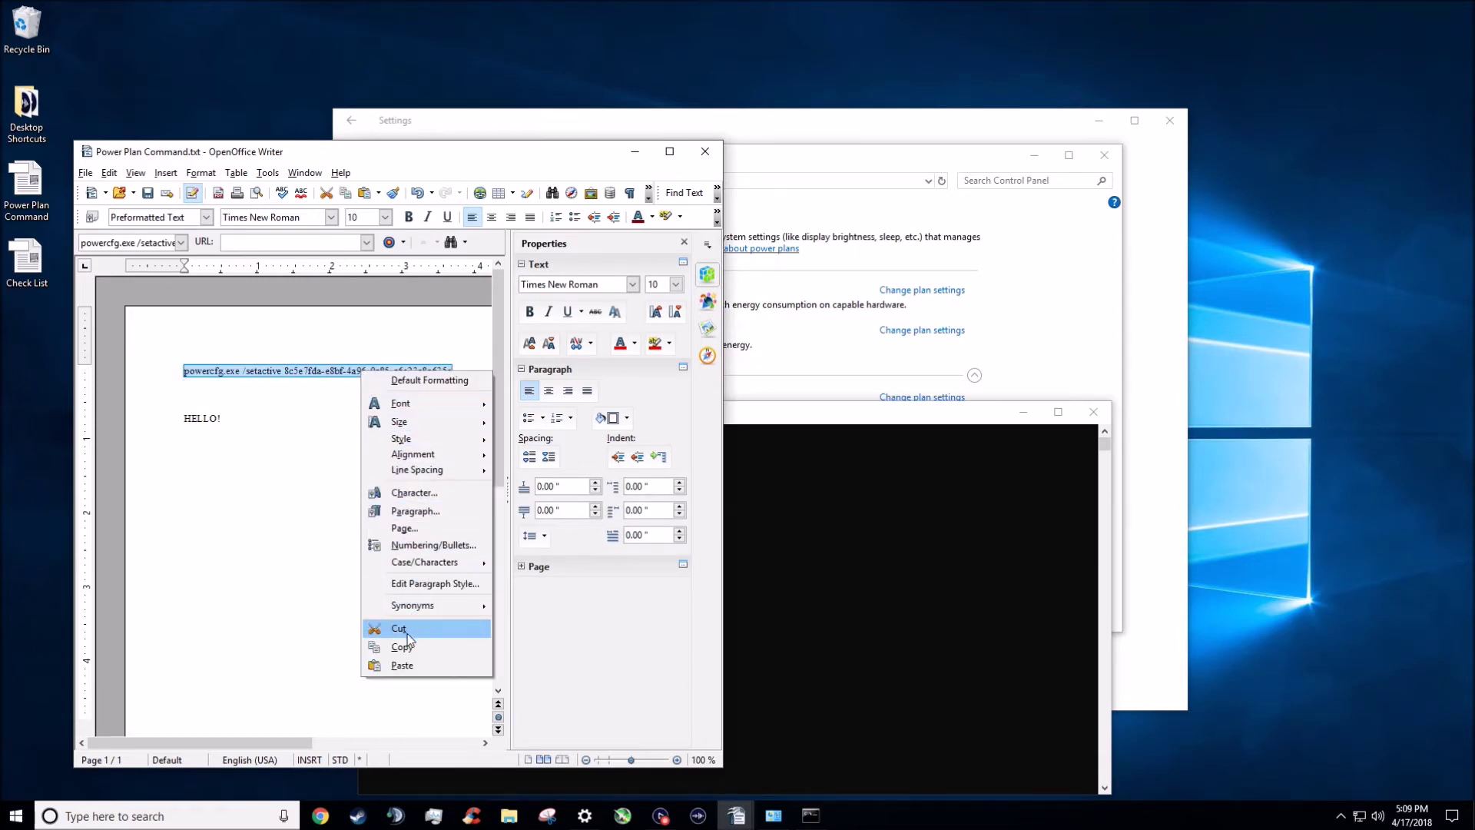
click(402, 647)
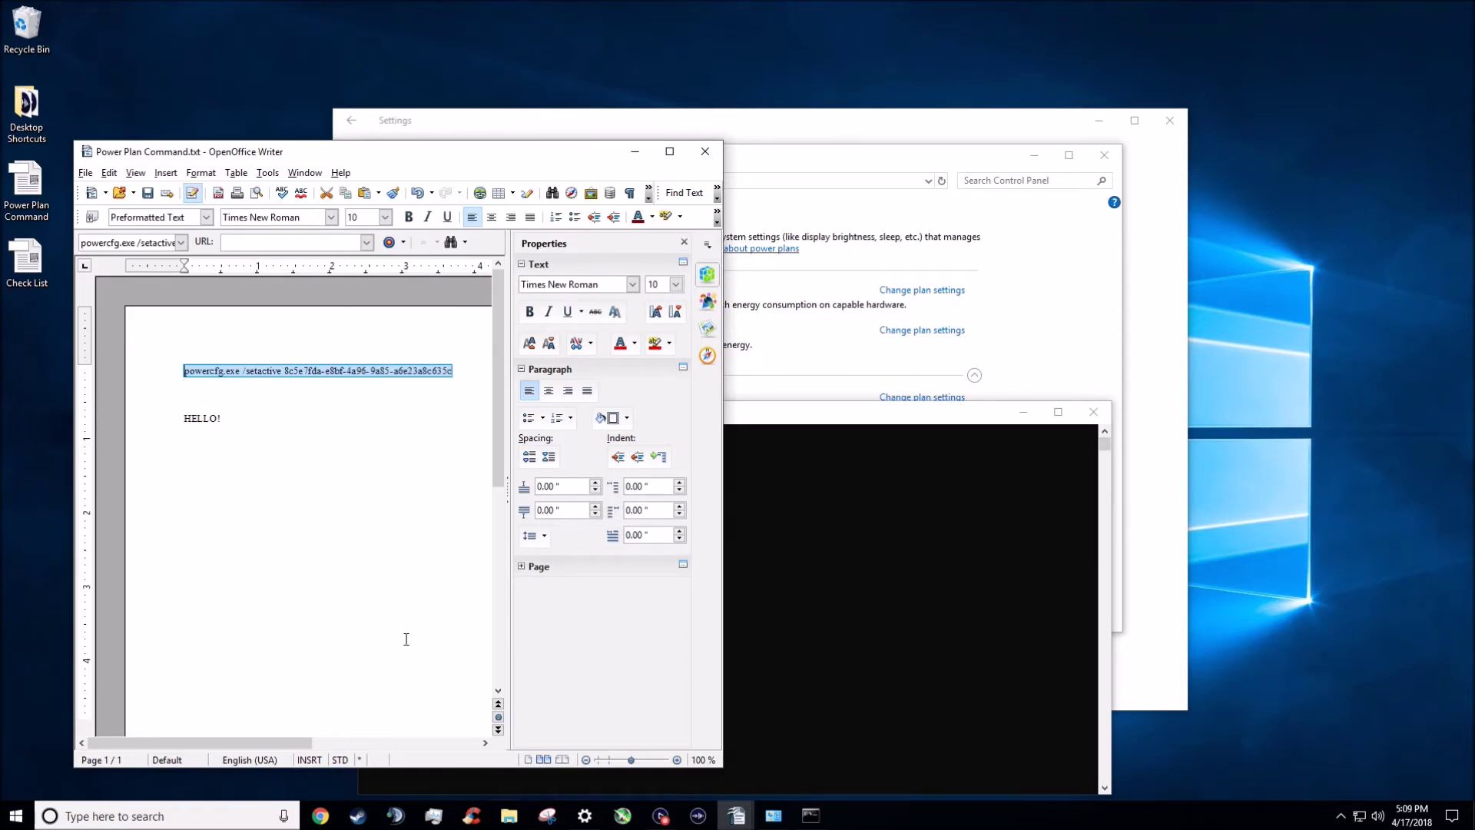
click(700, 158)
Run powercfg.exe /setactive 8c5e7fda-e8bf-4a96-9a85-a6e23a8c635c in the elevated Command Prompt, and close it and Power Options.
click(396, 484)
drag(666, 421, 686, 396)
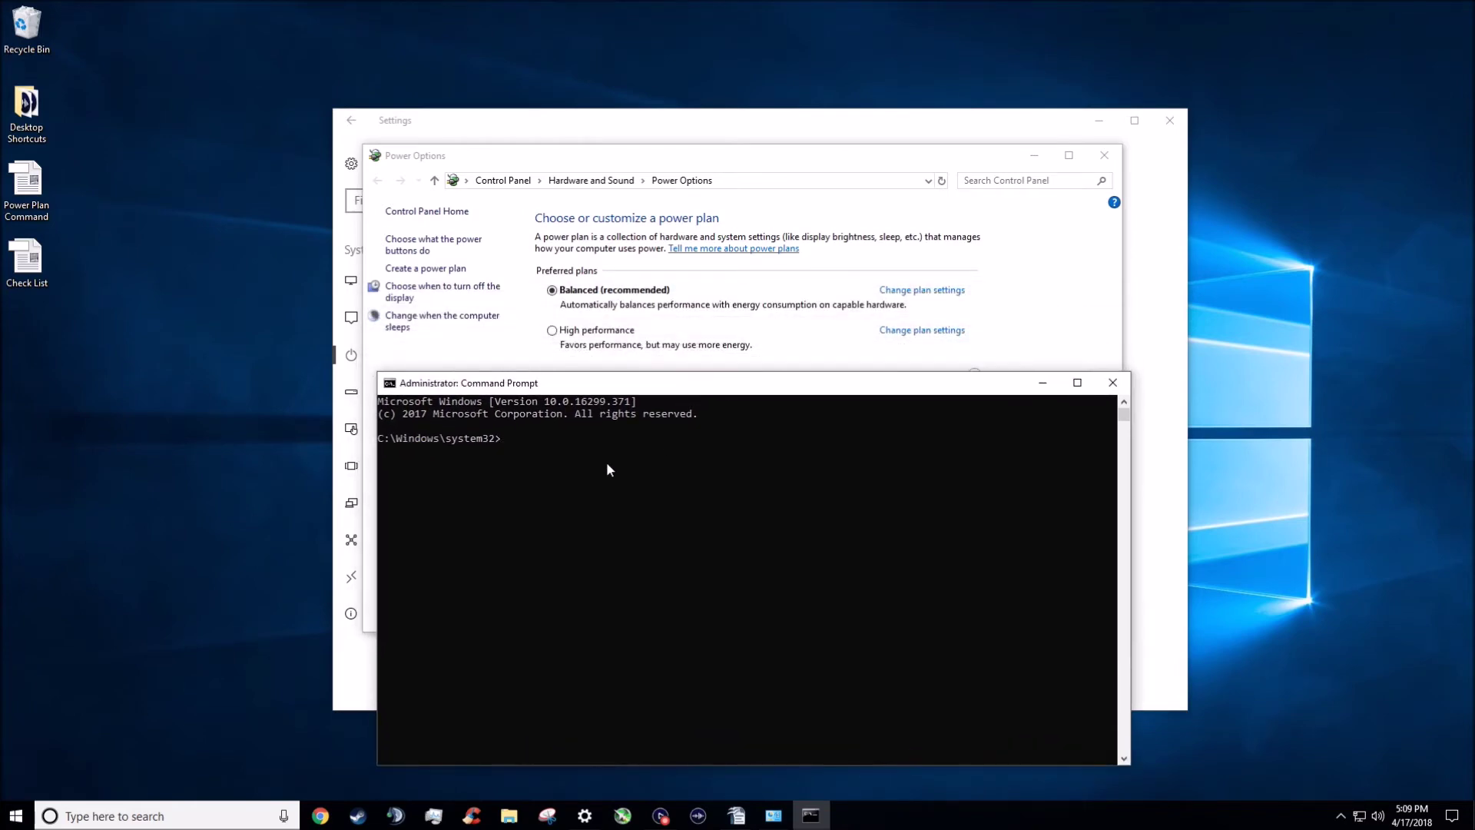
right_click(567, 465)
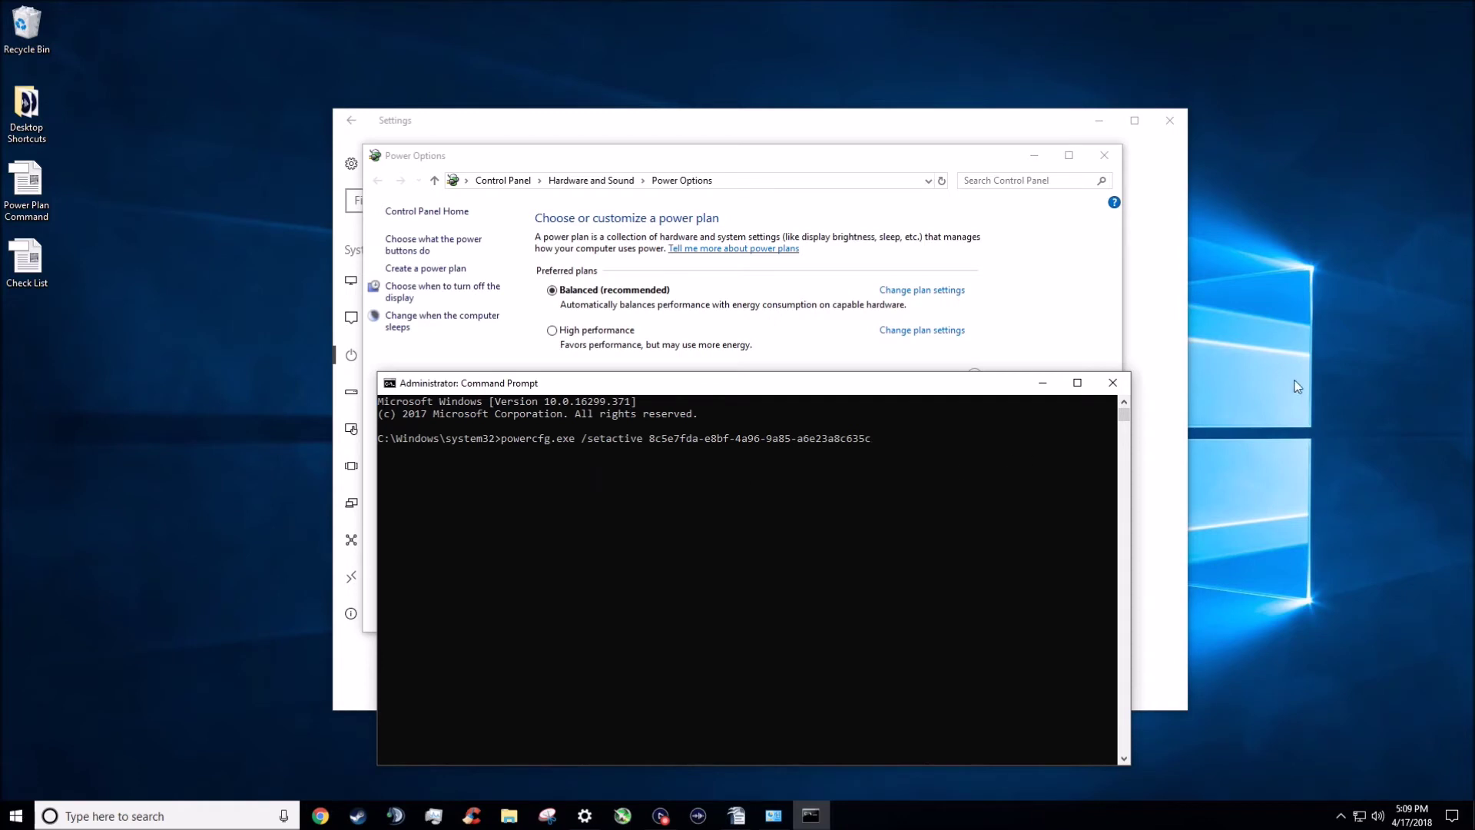
key(Return)
click(1111, 385)
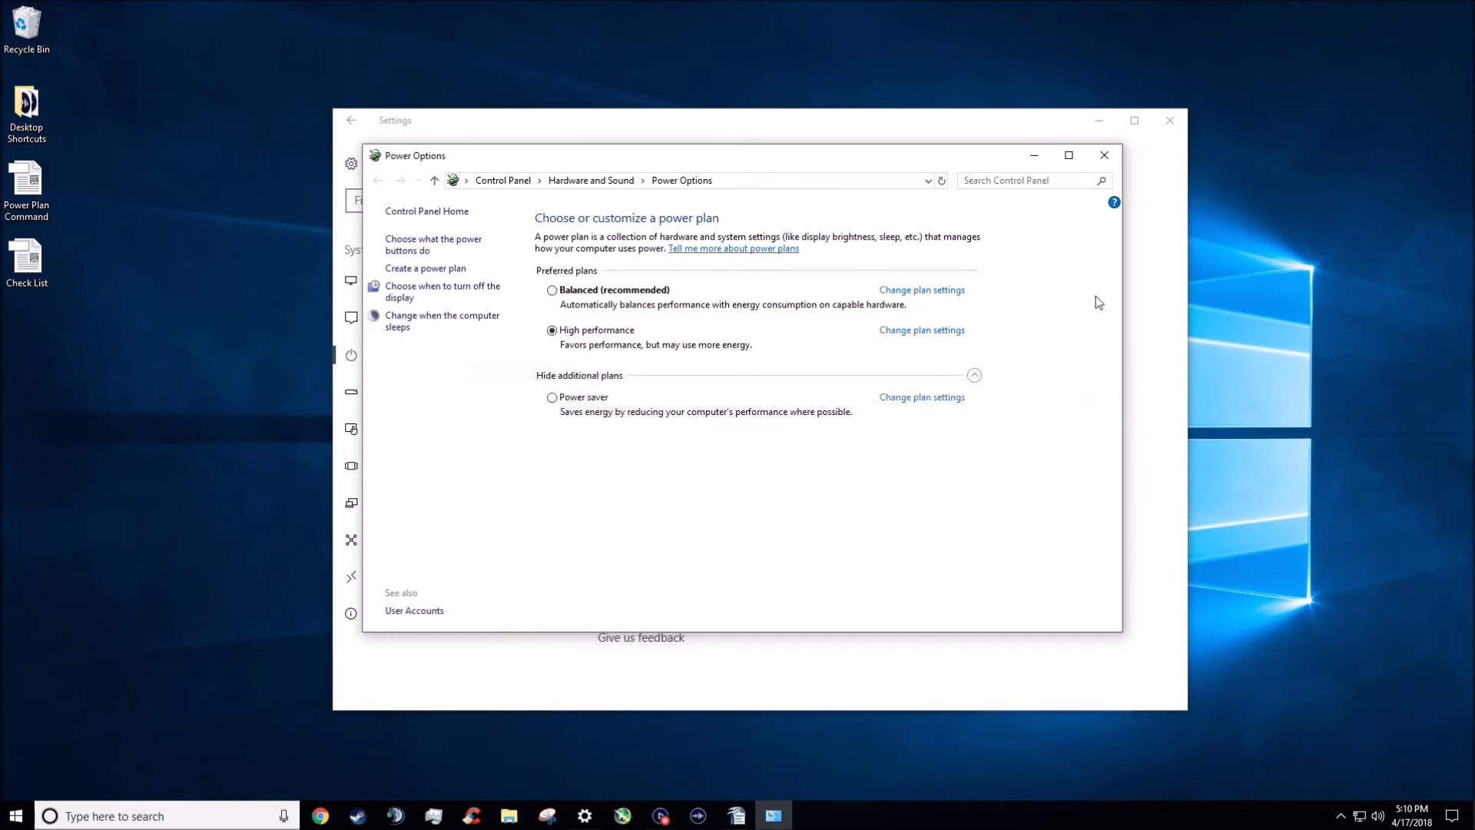
click(1104, 156)
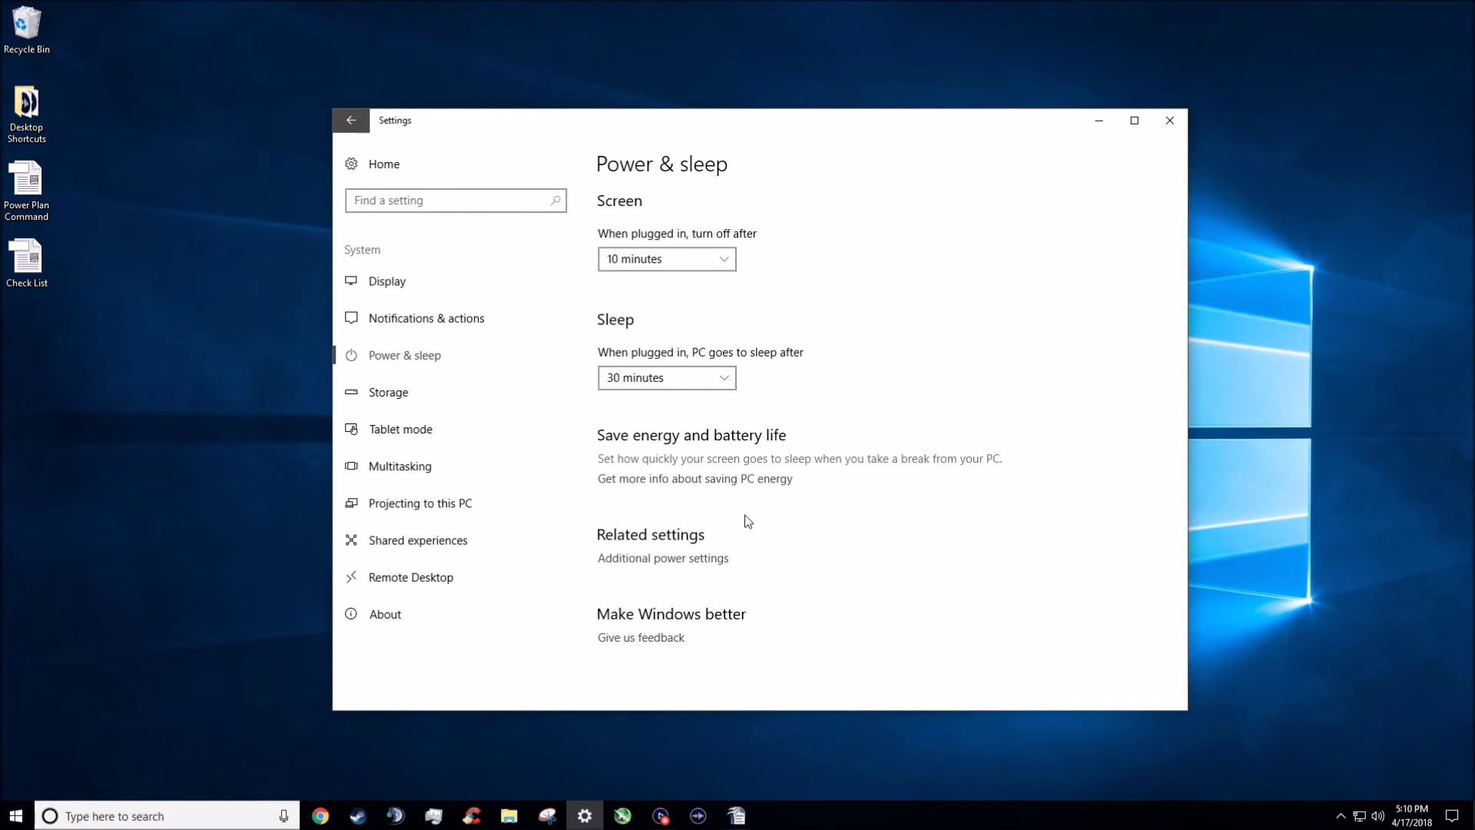
Go to the Lock screen page of the Personalization settings and set the lock screen background to Picture.
click(392, 176)
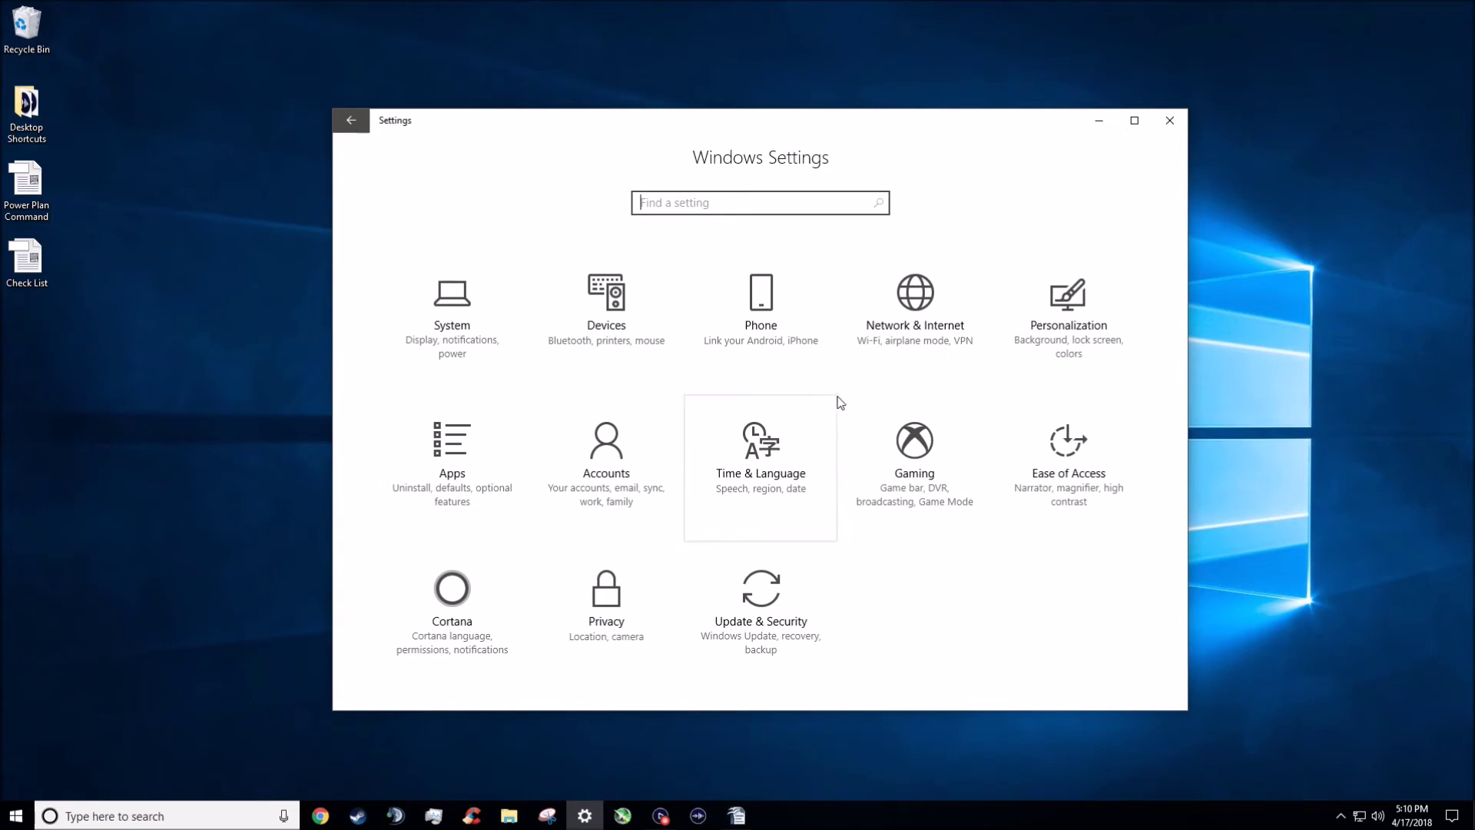
click(1122, 299)
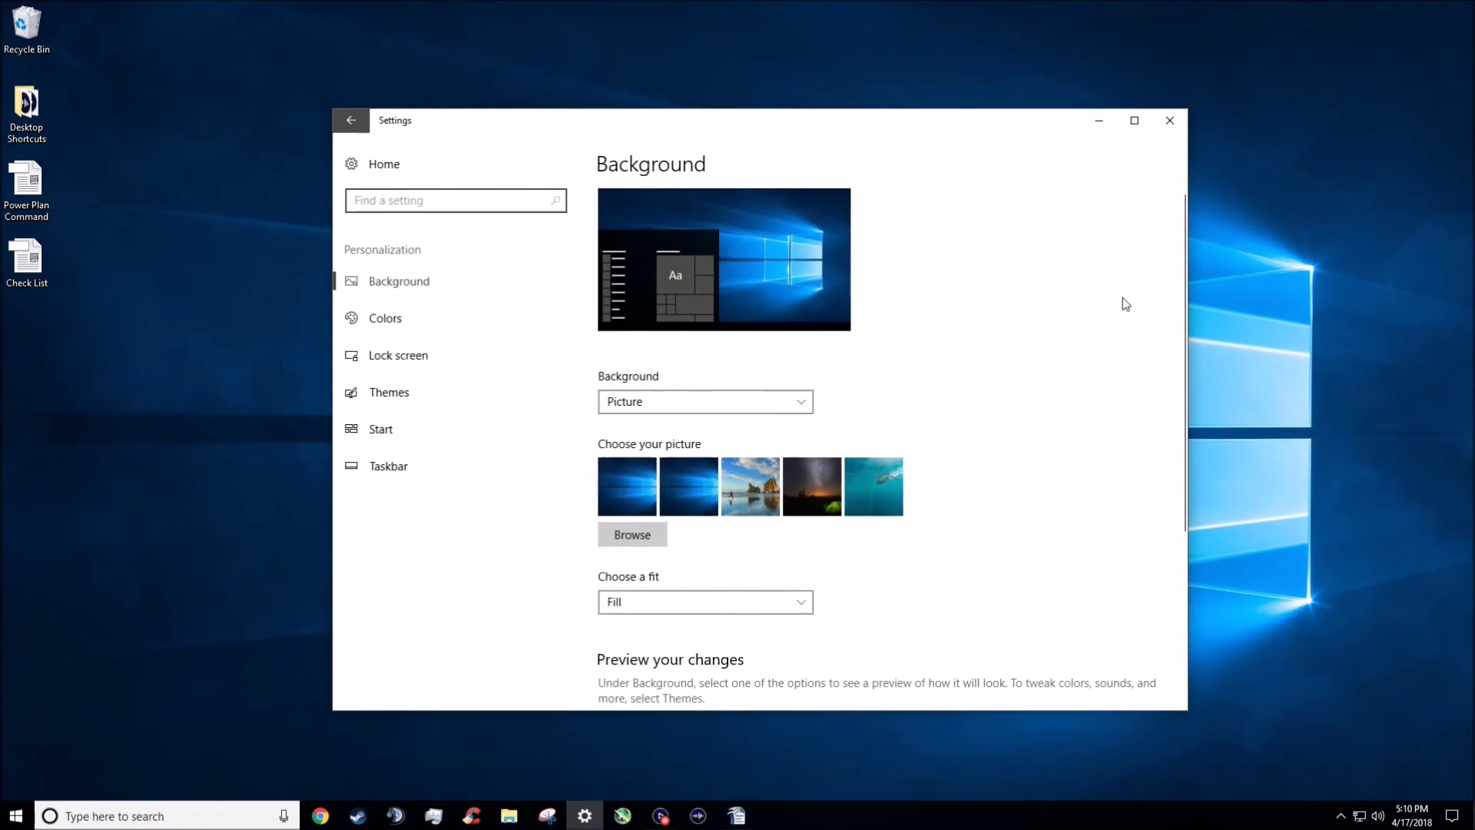
click(467, 349)
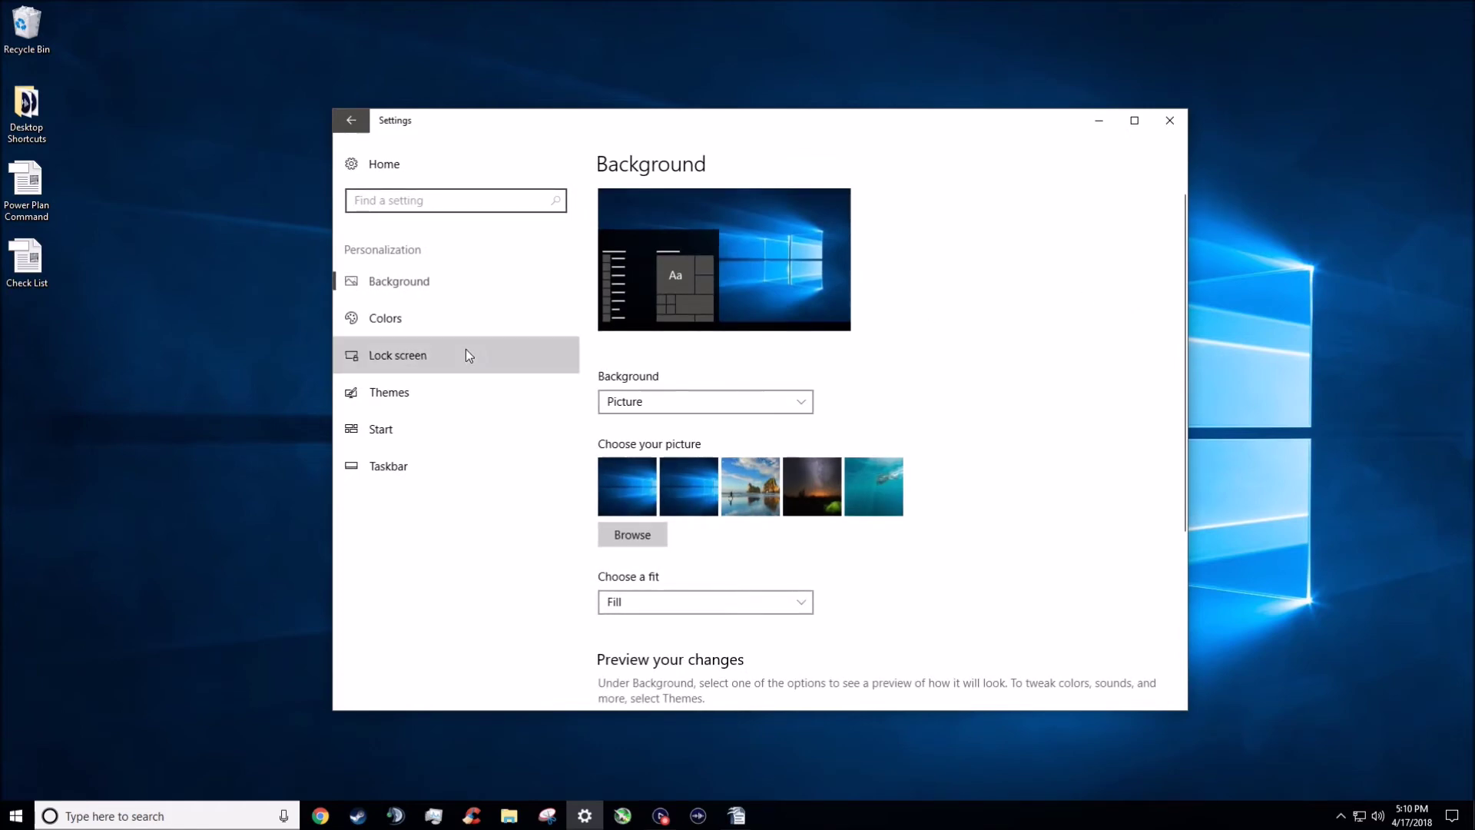
scroll(845, 308, down, 2)
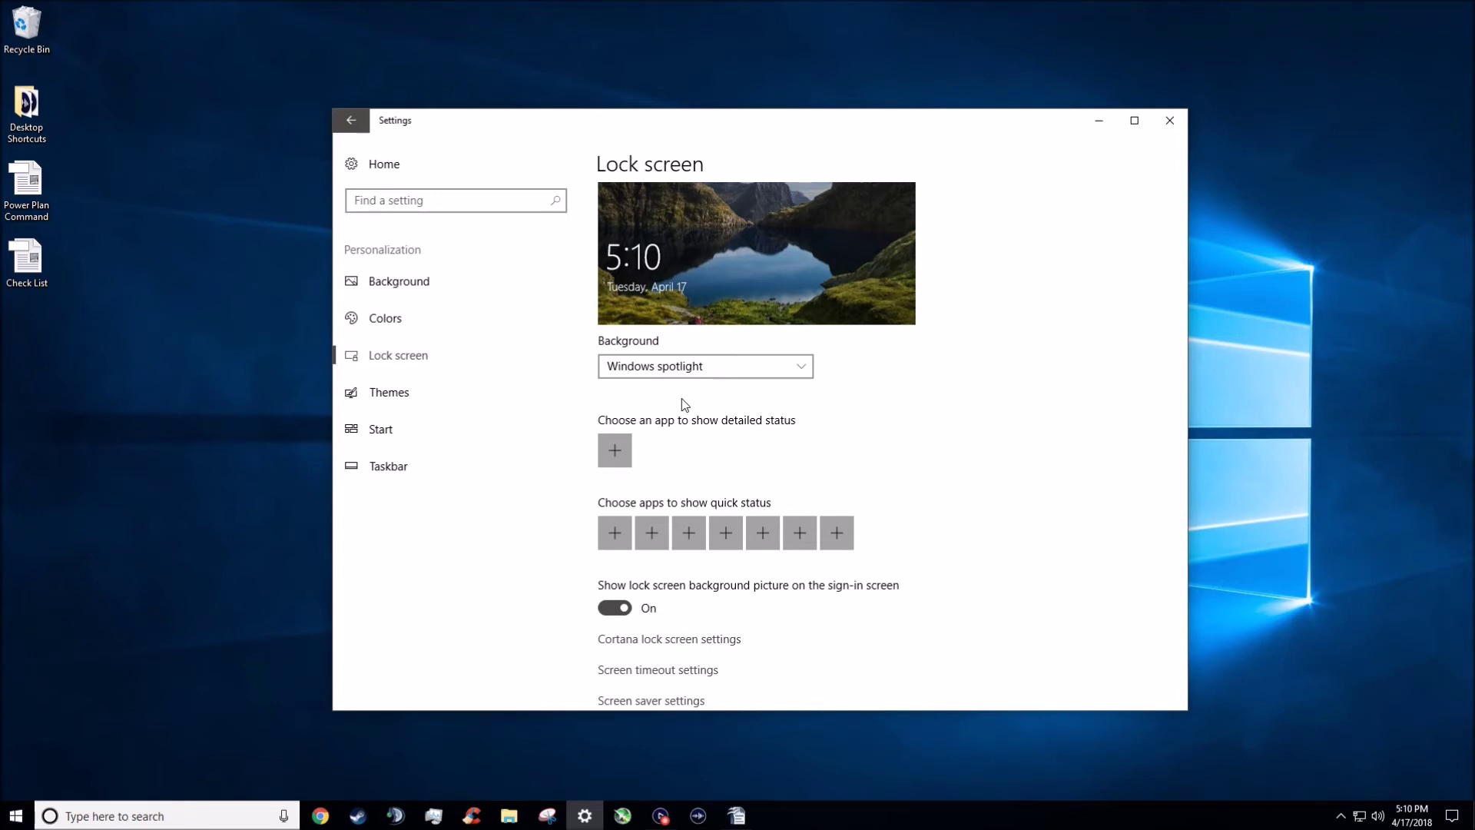
click(781, 373)
click(782, 390)
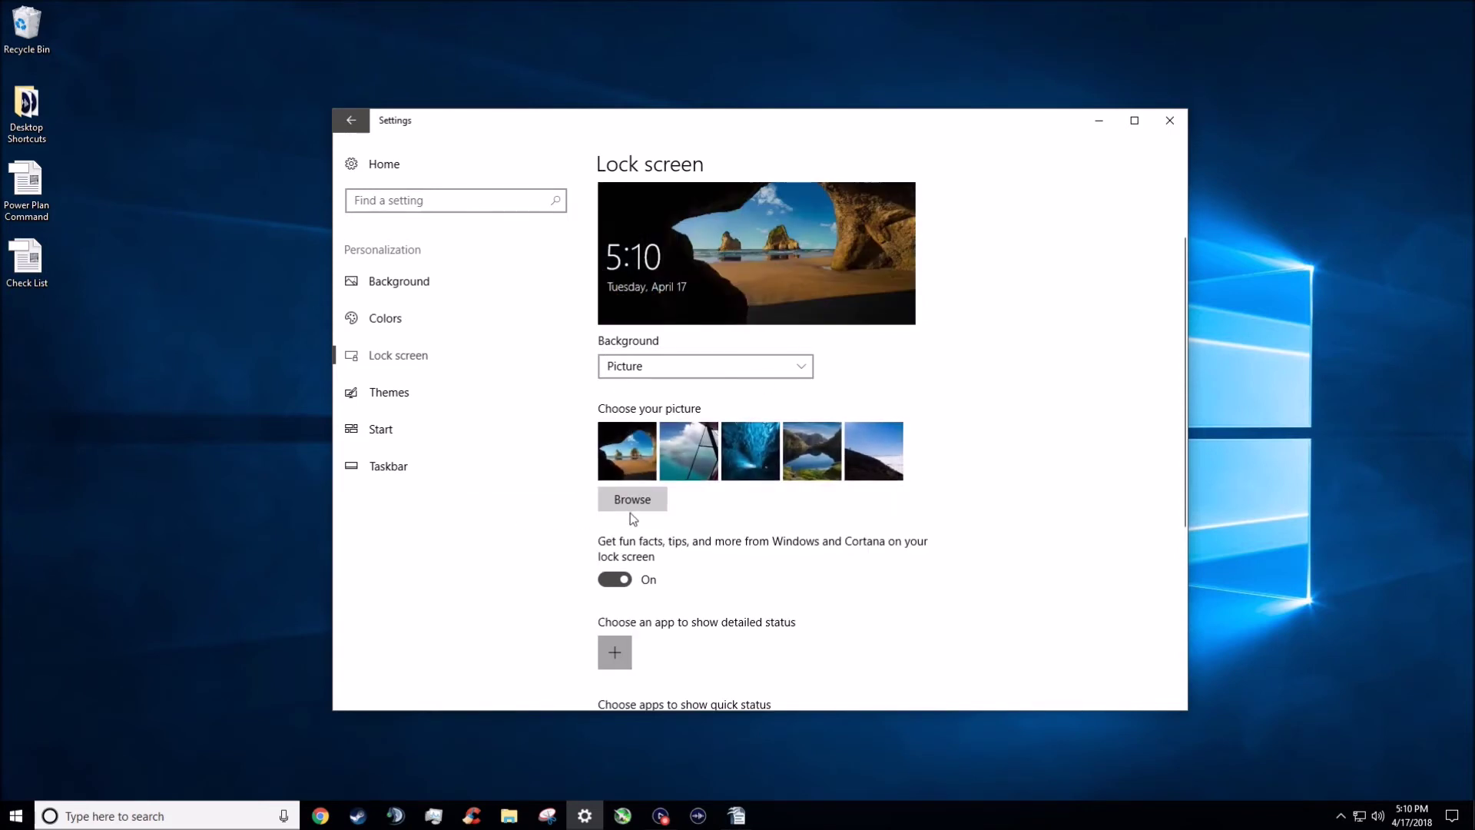
scroll(691, 500, up, 2)
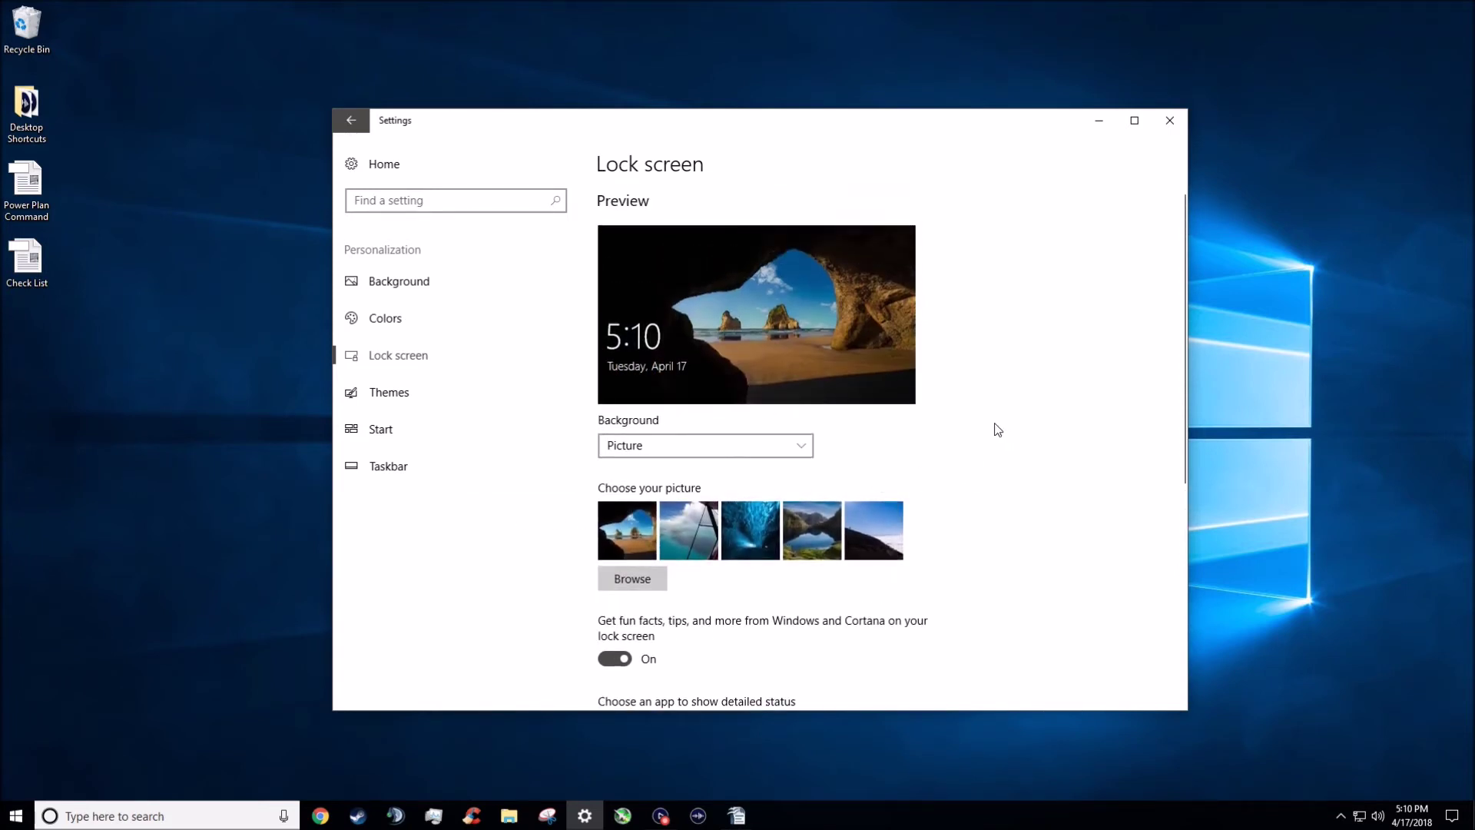
Choose the mountain lake picture for the lock screen and turn off fun facts, tips and more from Windows and Cortana.
scroll(997, 429, down, 2)
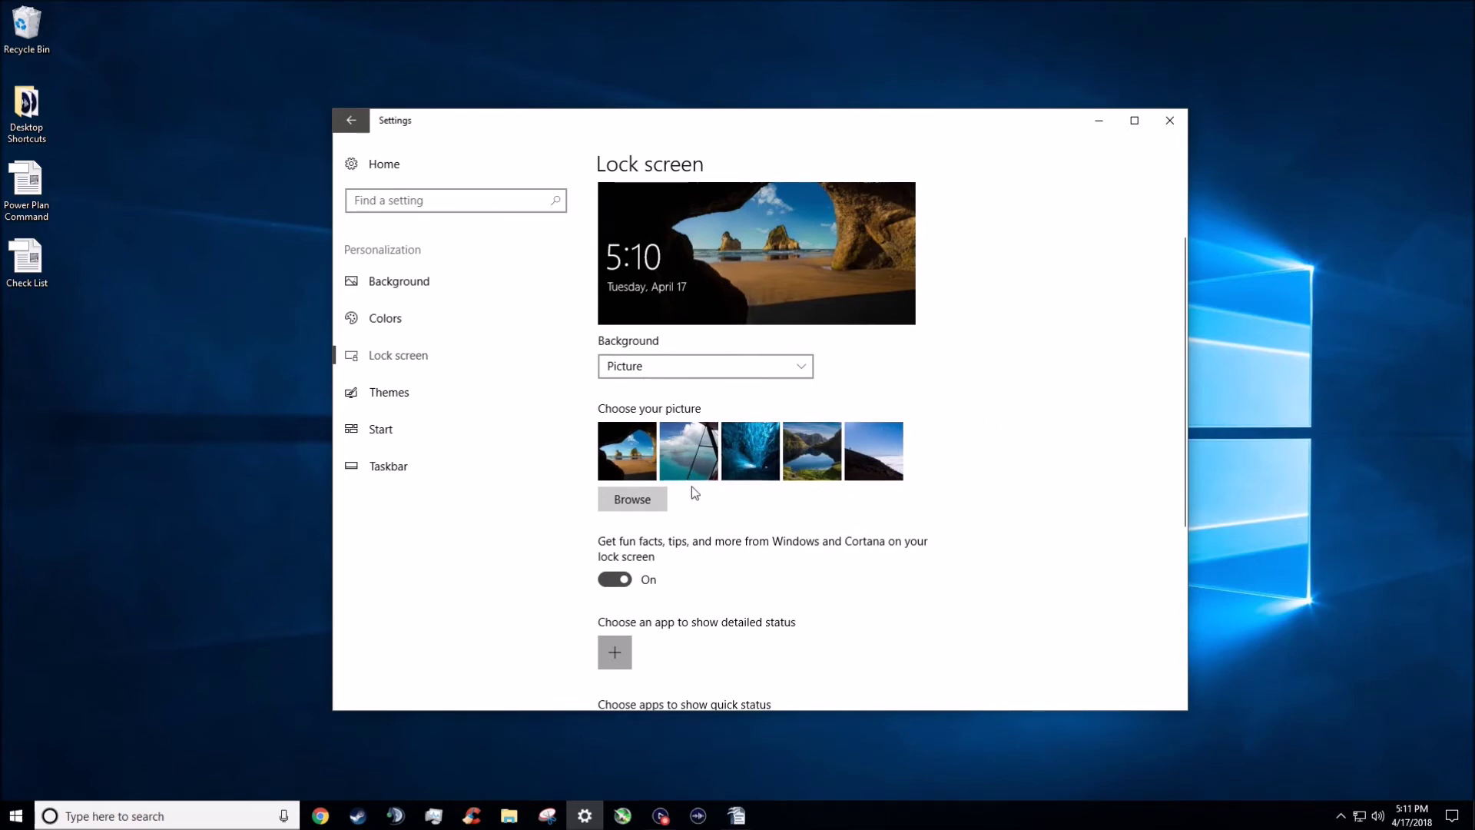
click(807, 460)
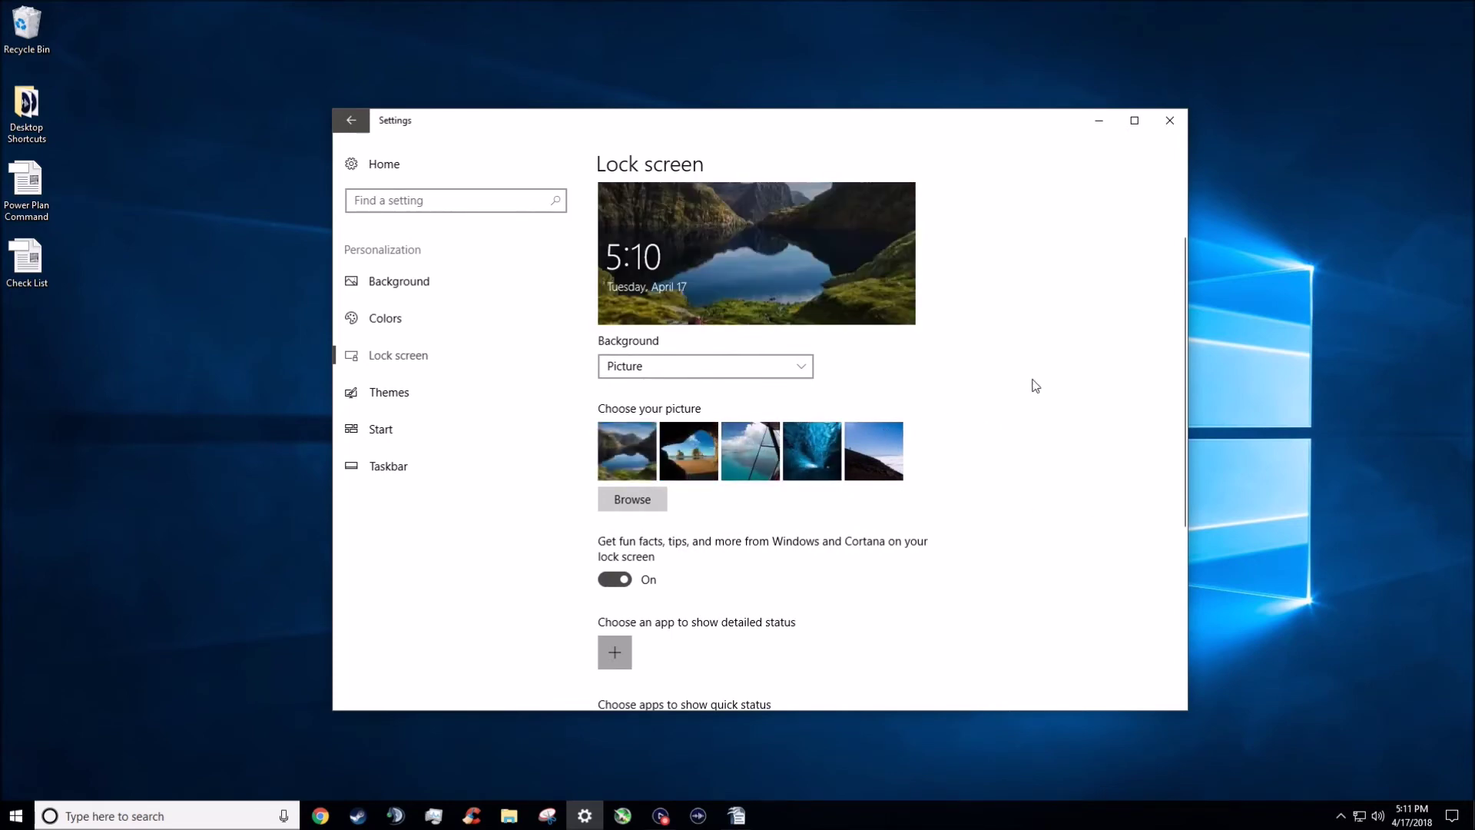
scroll(1035, 391, down, 2)
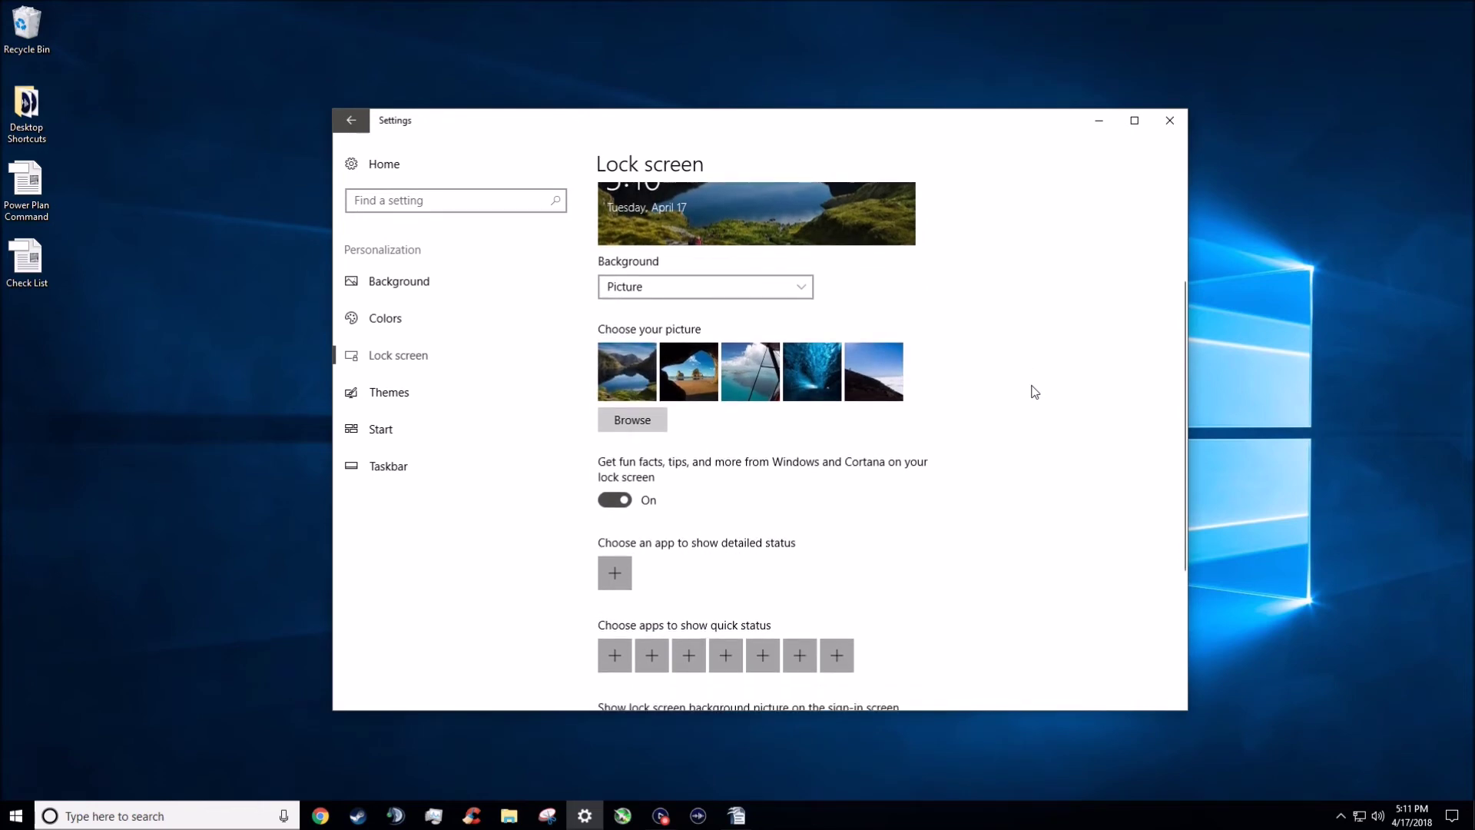
click(618, 503)
Turn off showing the lock screen background picture on the sign-in screen.
scroll(618, 507, down, 3)
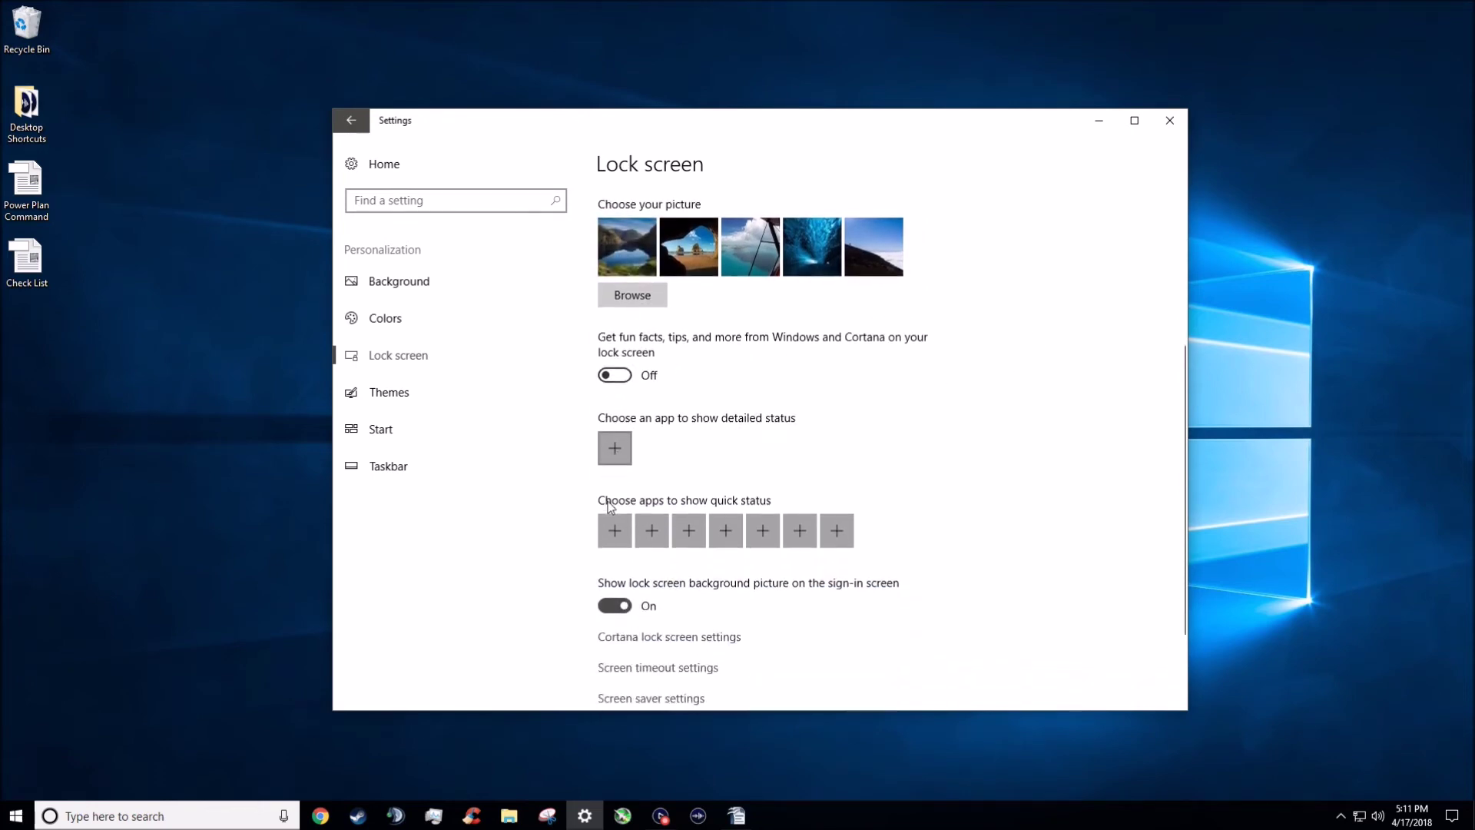
click(608, 501)
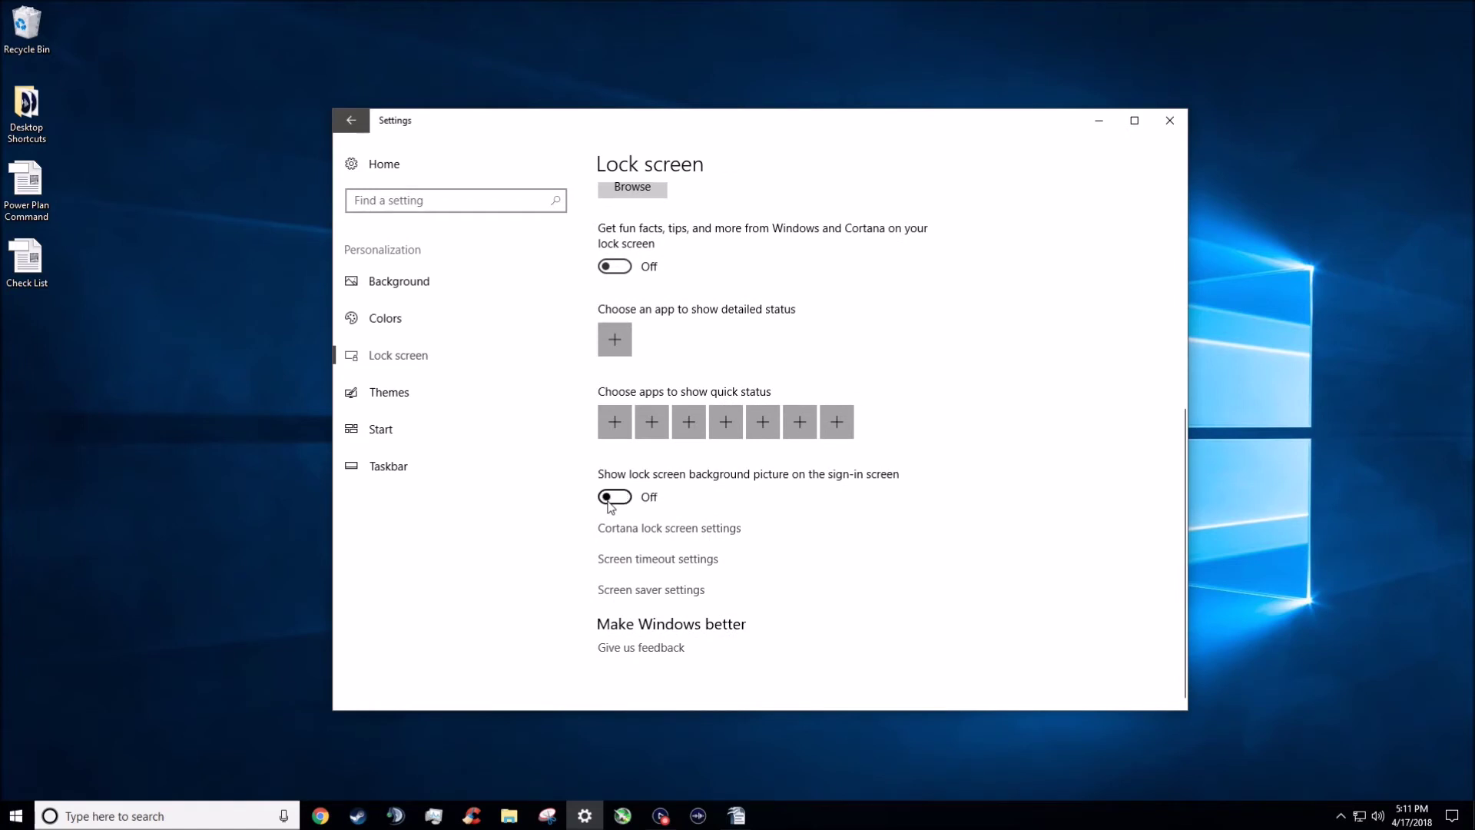
scroll(608, 501, up, 4)
scroll(935, 418, up, 1)
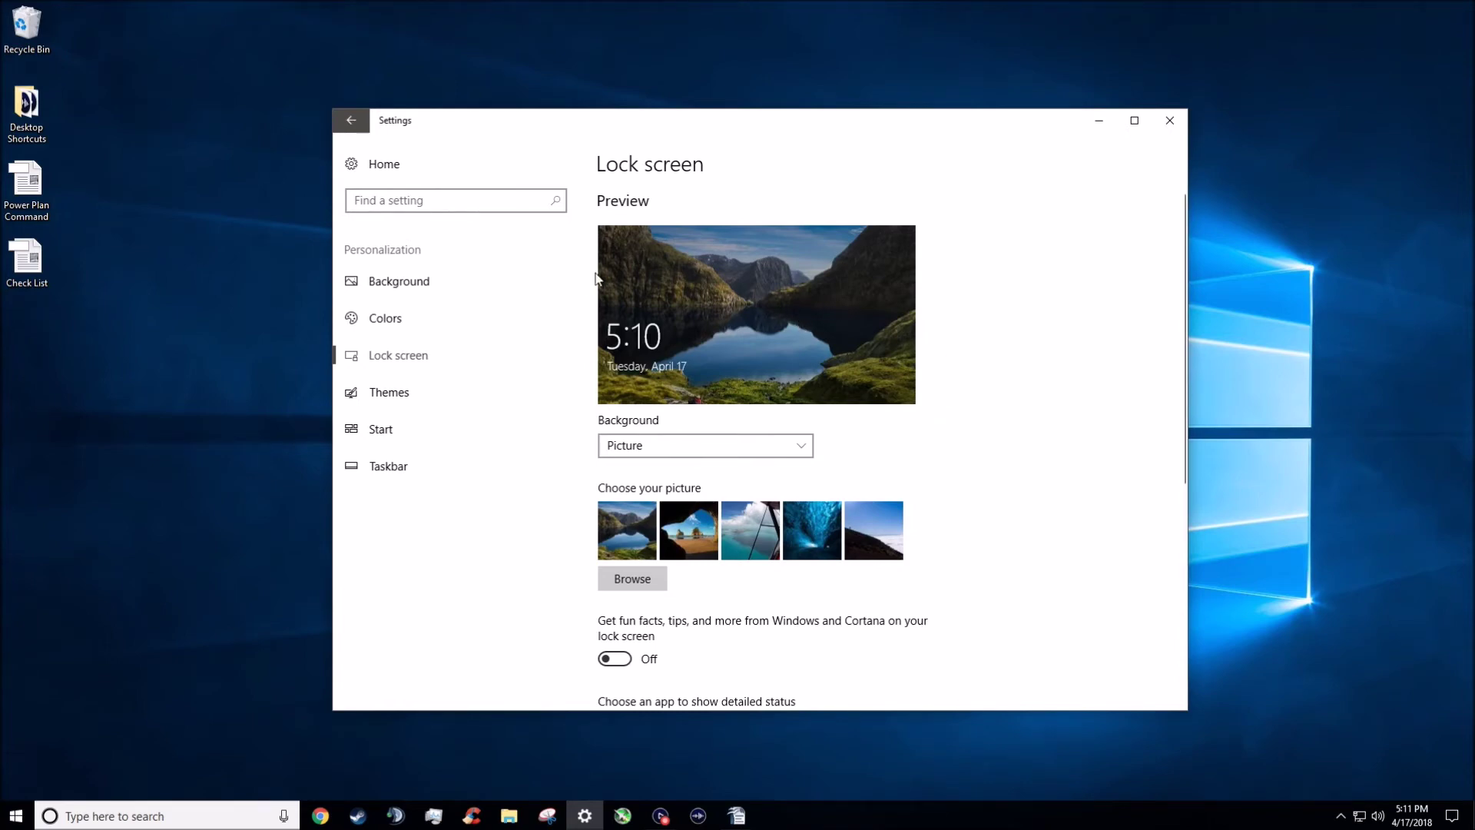
Turn off every enabled option on the Start page of the Personalization settings and try to widen the open Start menu.
click(419, 443)
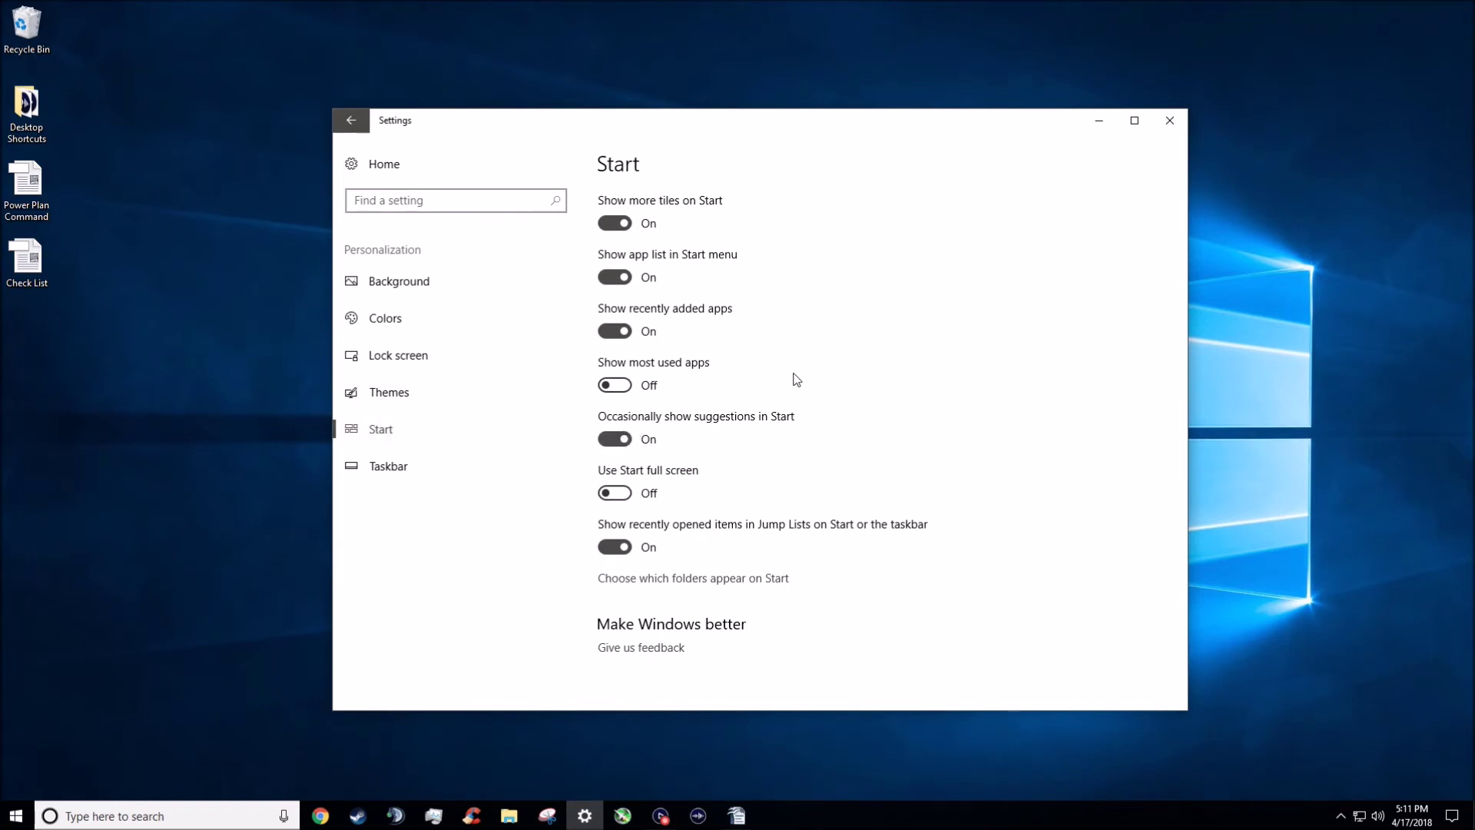
click(615, 222)
click(615, 276)
click(614, 331)
click(616, 438)
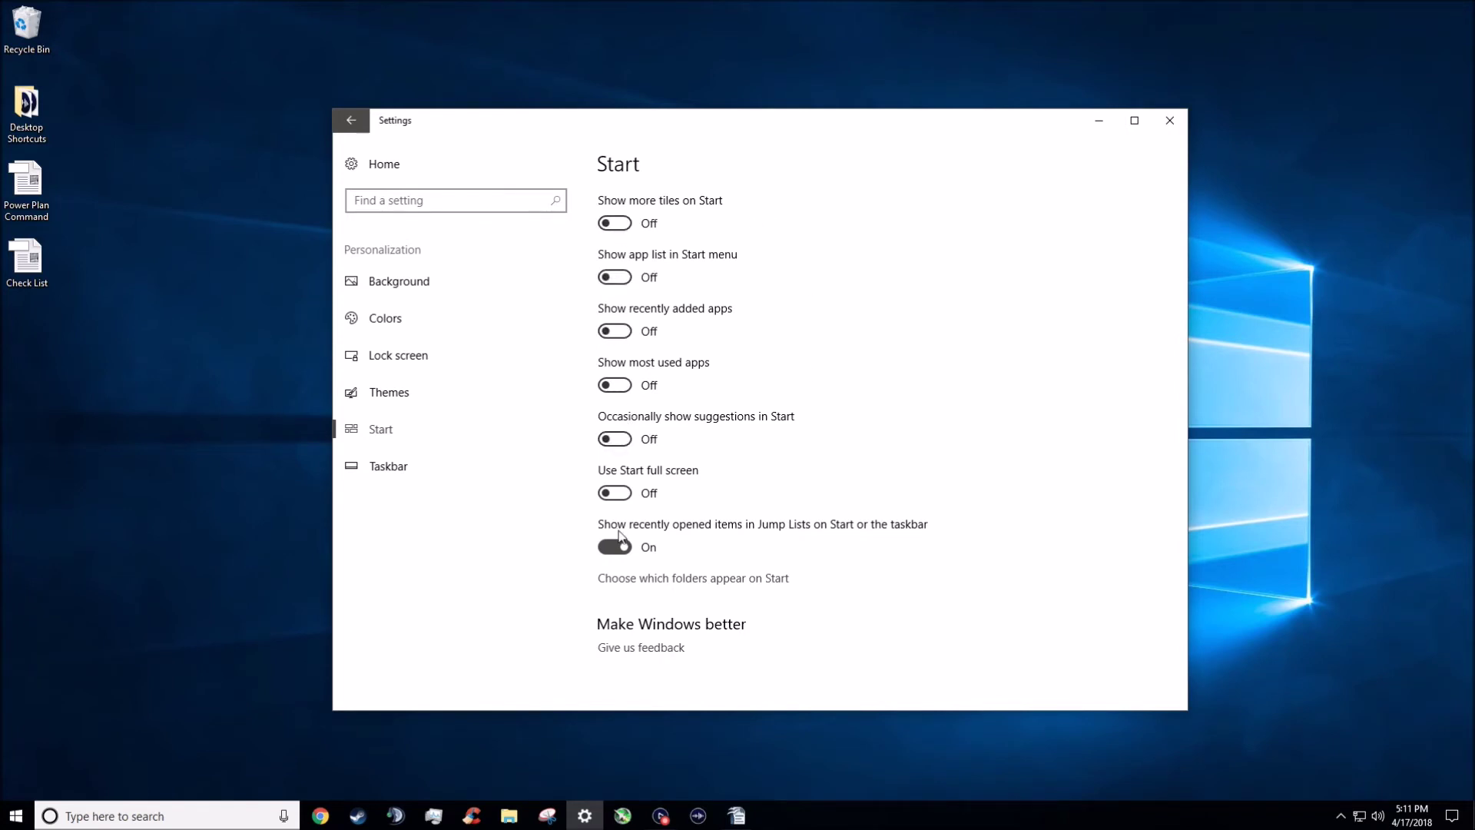
click(616, 546)
click(16, 815)
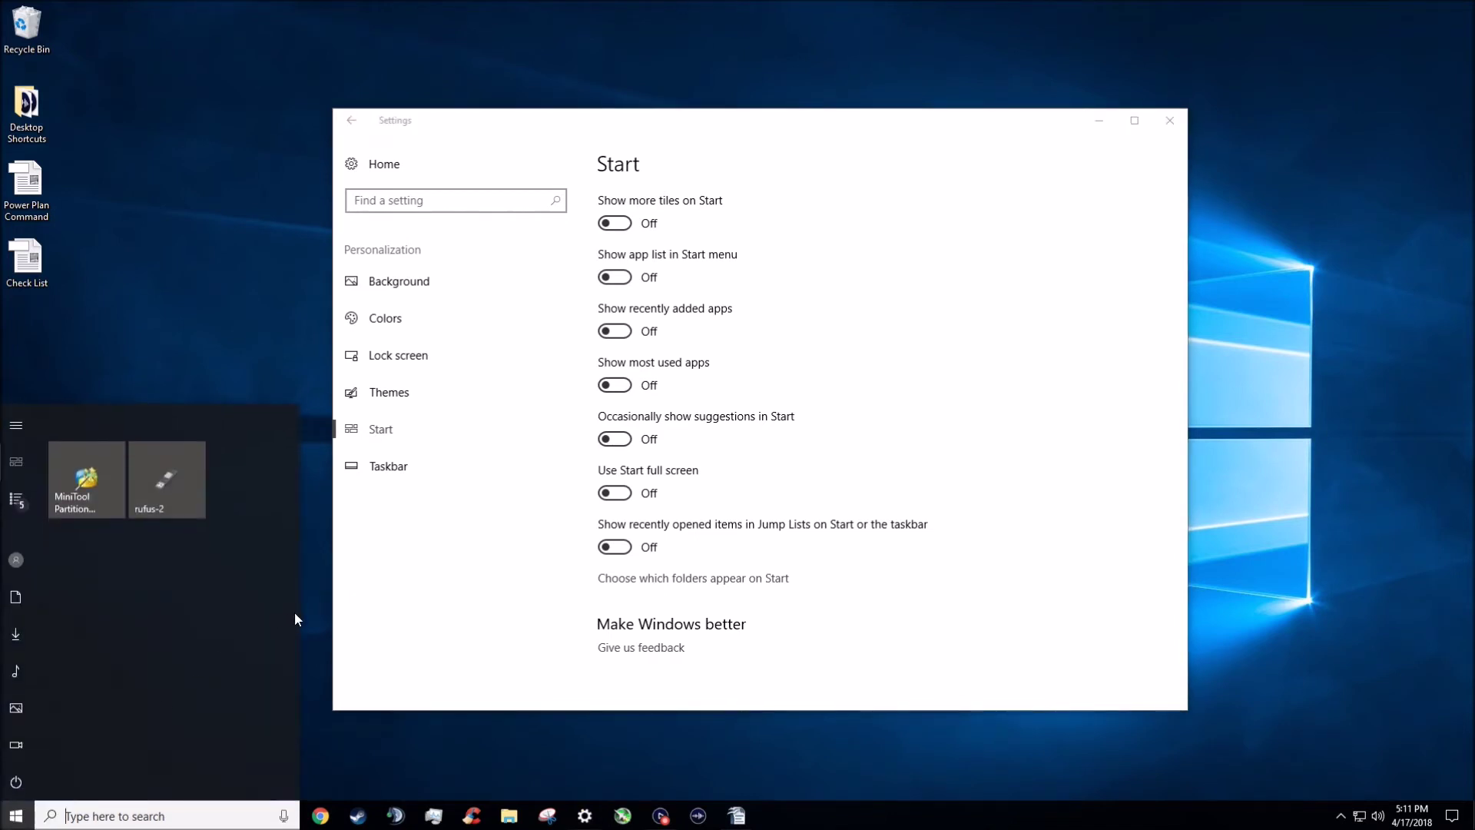
drag(298, 612, 428, 616)
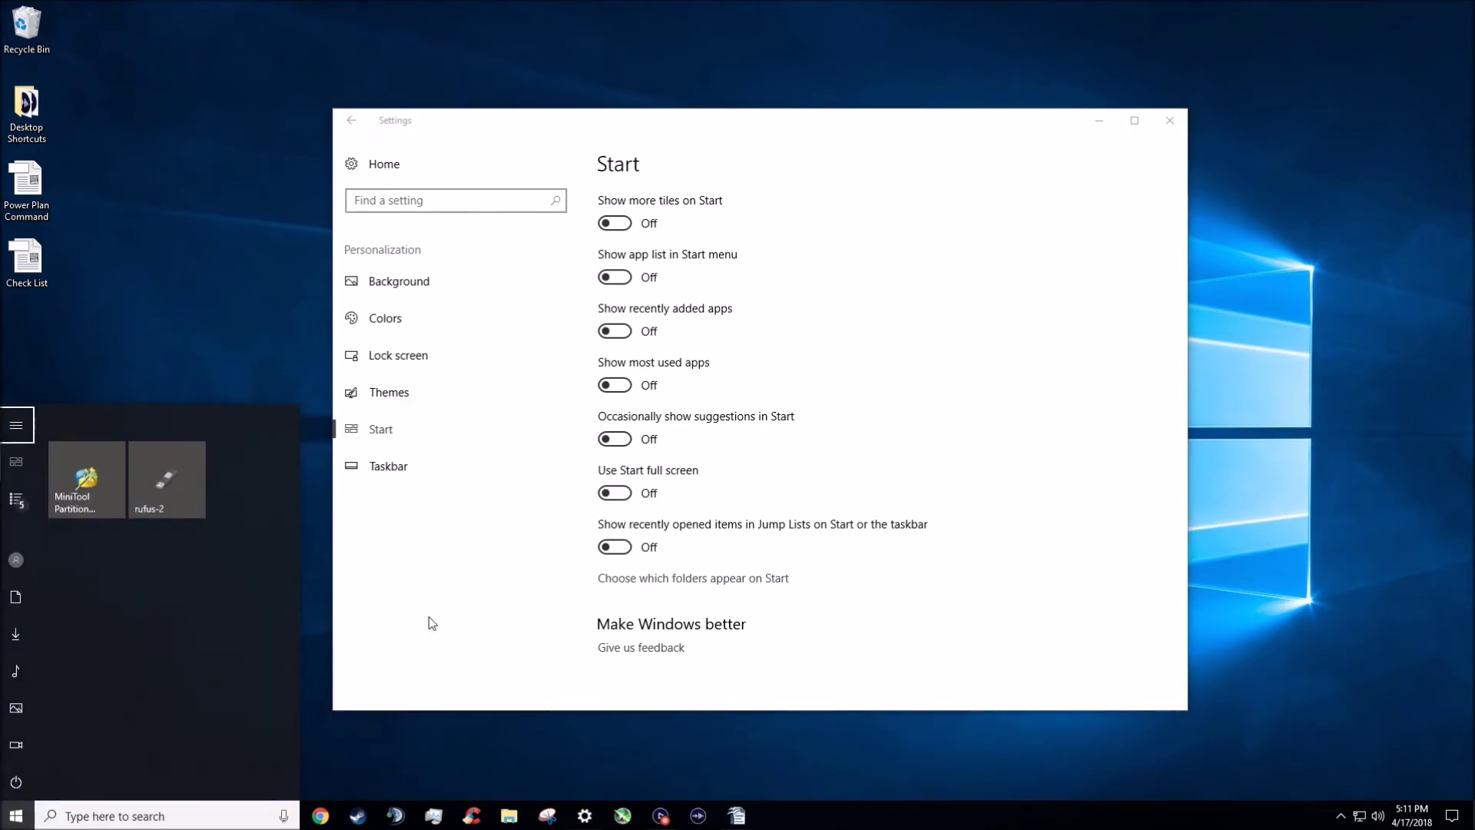
Turn on all the Start page options again except the full-screen Start option.
click(611, 547)
click(614, 547)
click(615, 438)
click(615, 385)
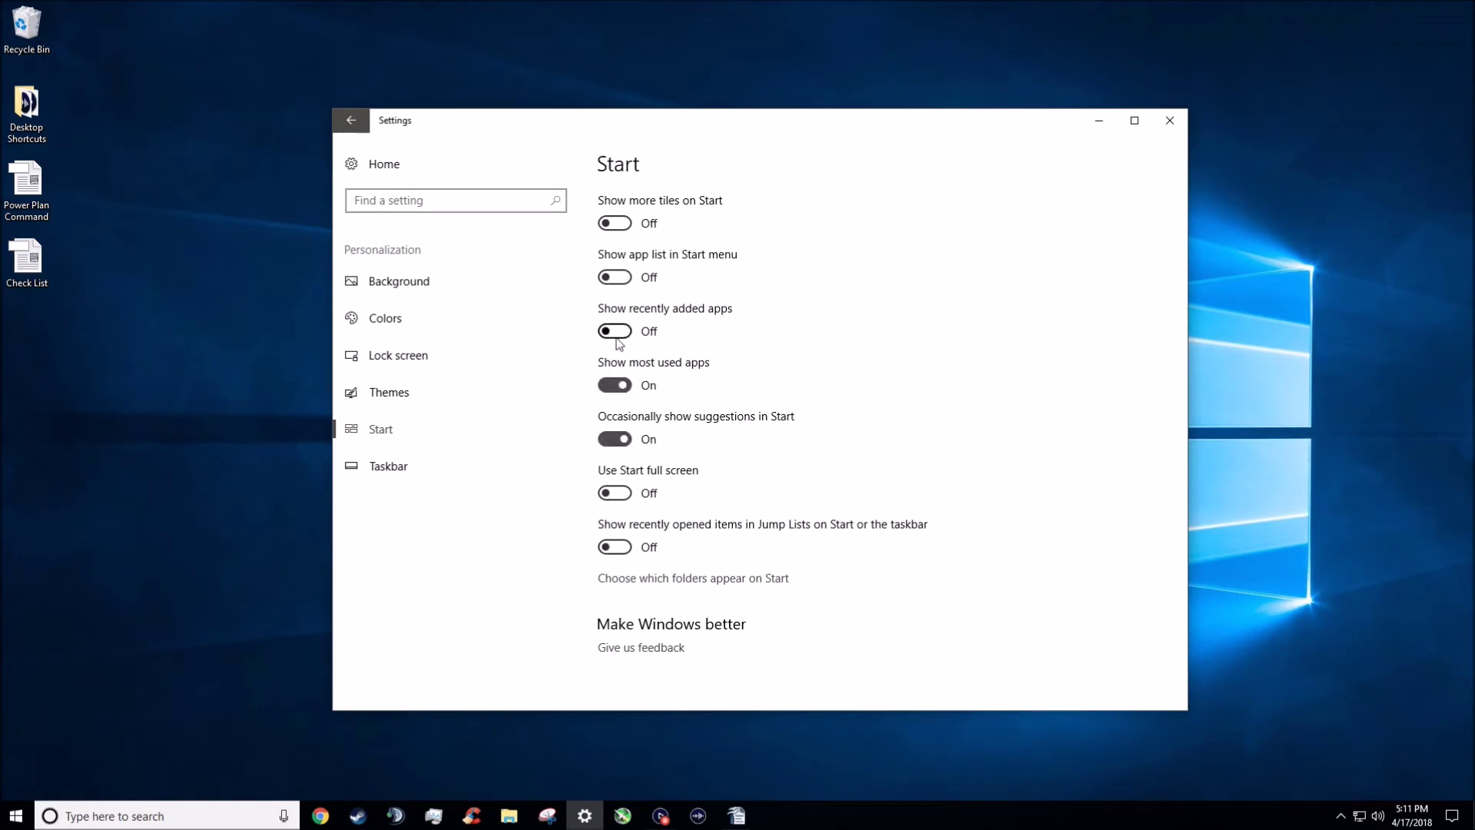
click(615, 332)
click(615, 277)
click(614, 222)
click(614, 547)
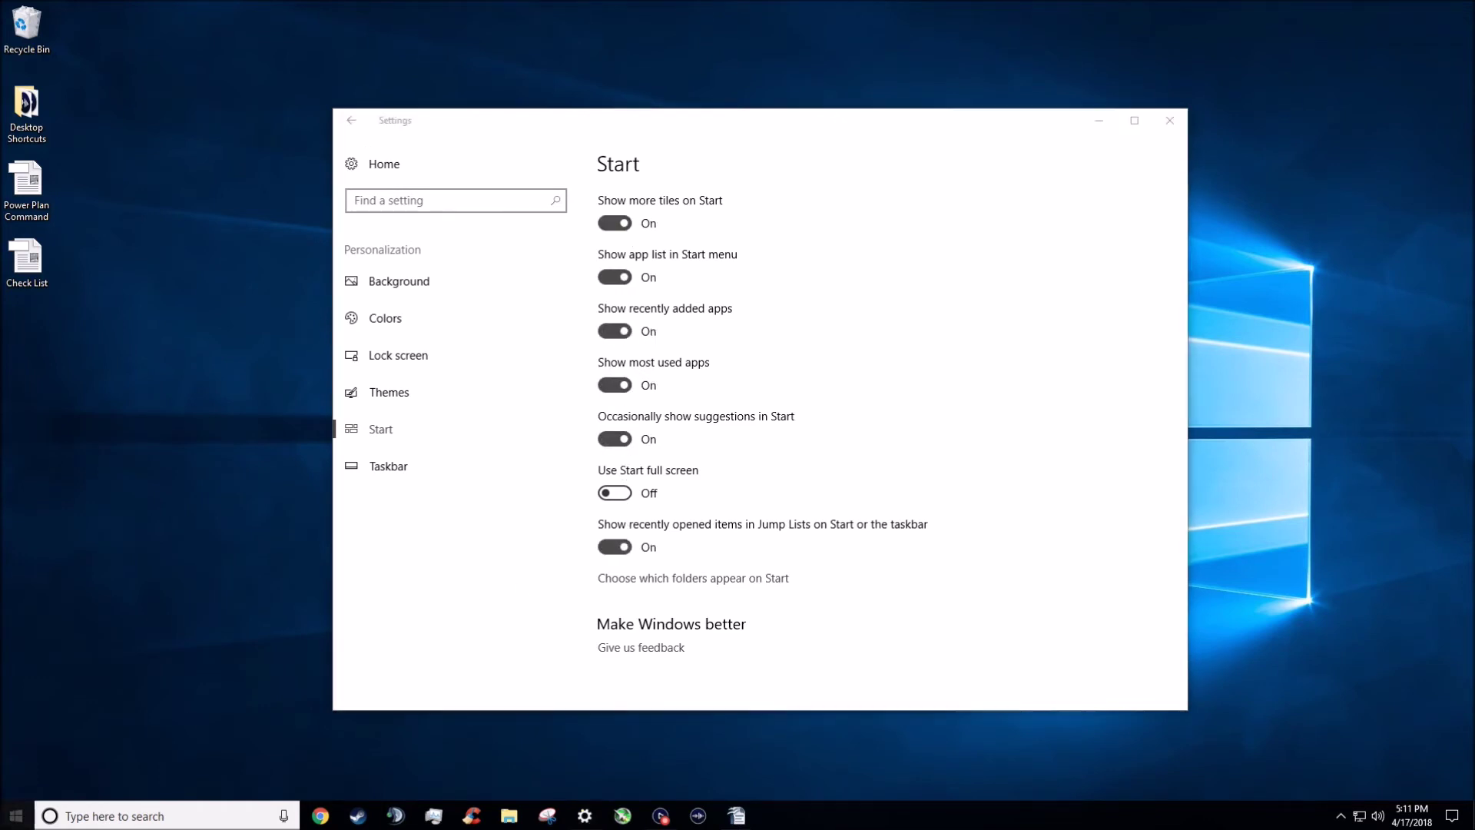
Open the Start menu and look through its full app list down to the last entries.
click(16, 815)
scroll(109, 450, down, 5)
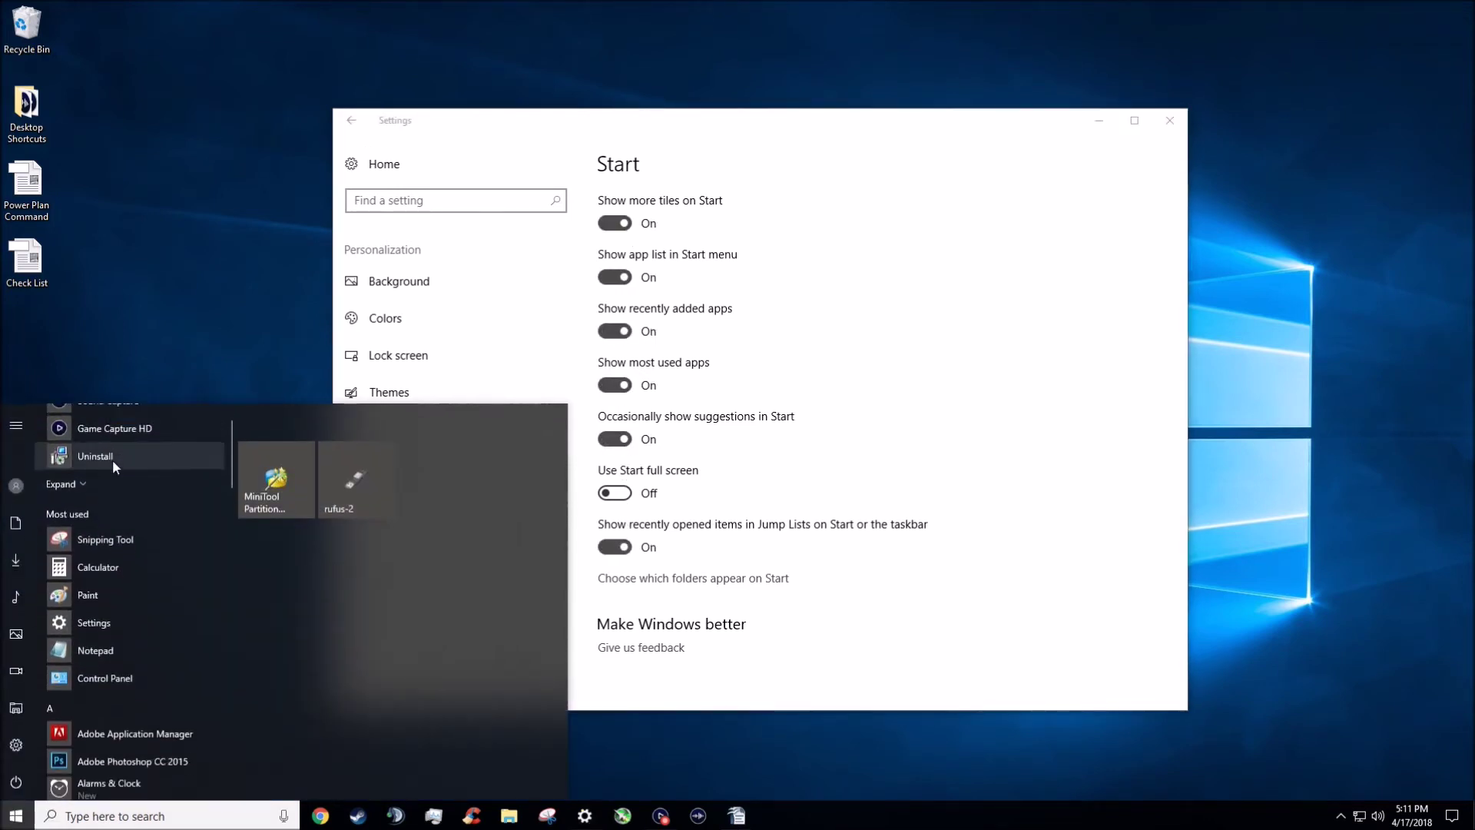
scroll(123, 522, down, 15)
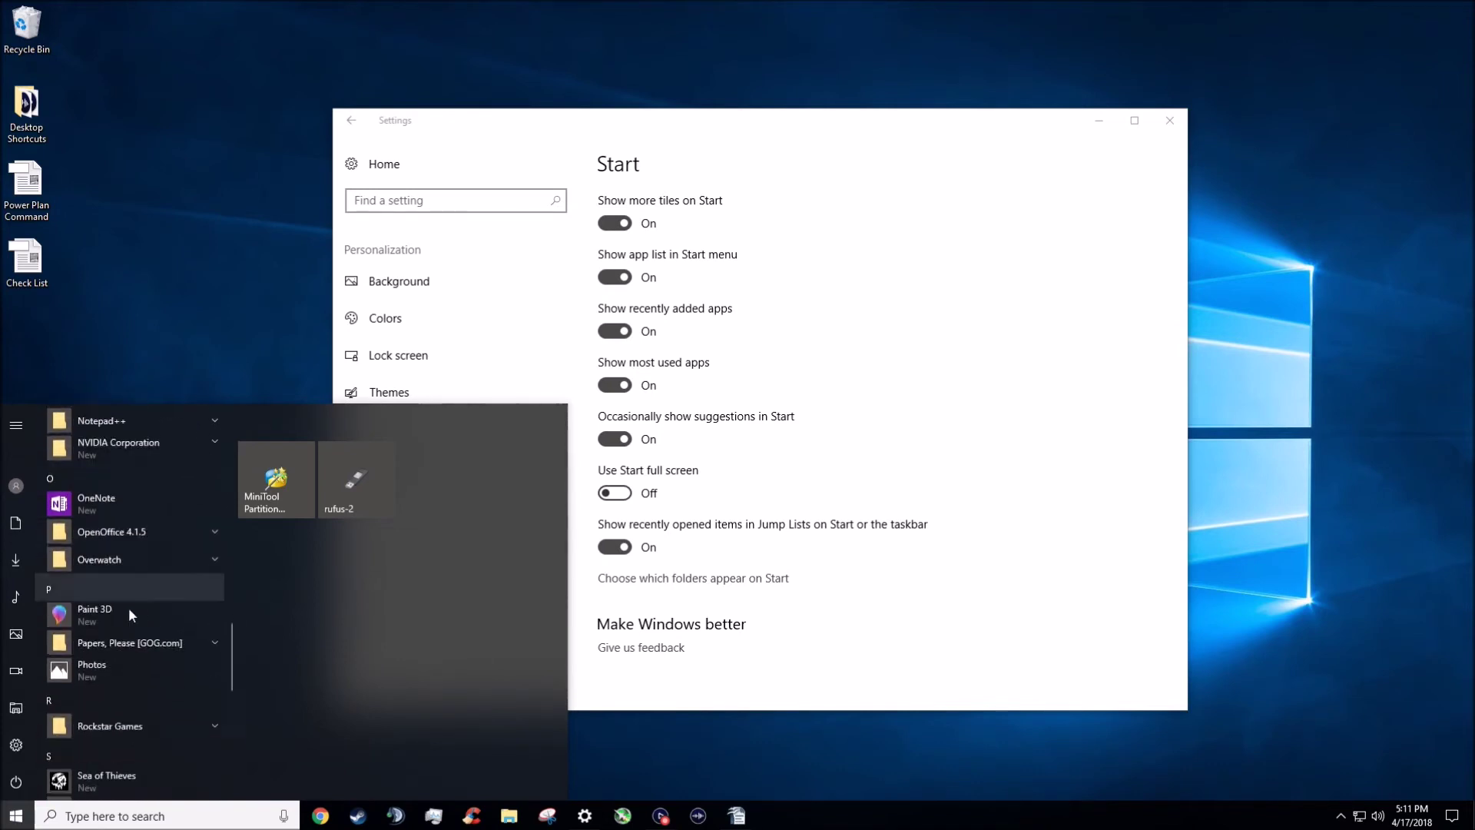
scroll(146, 607, down, 3)
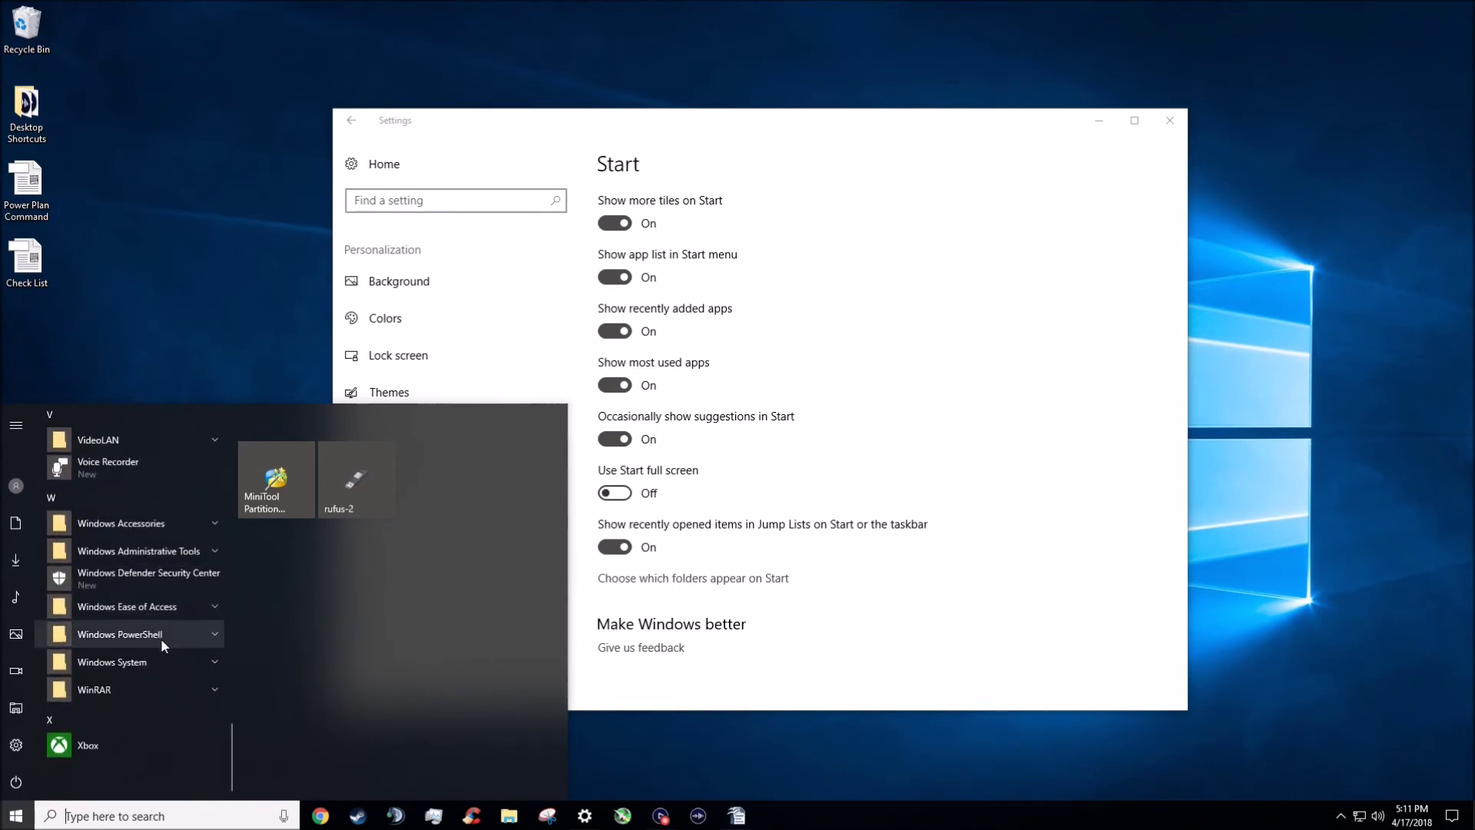
Turn the Jump List, suggestions, most used, recently added, app list and more tiles options for Start back off.
click(615, 546)
click(614, 438)
click(615, 385)
click(615, 331)
click(614, 277)
click(614, 223)
Unpin the MiniTool Partition and rufus-2 tiles from the Start menu and make the empty menu slightly taller.
key(super)
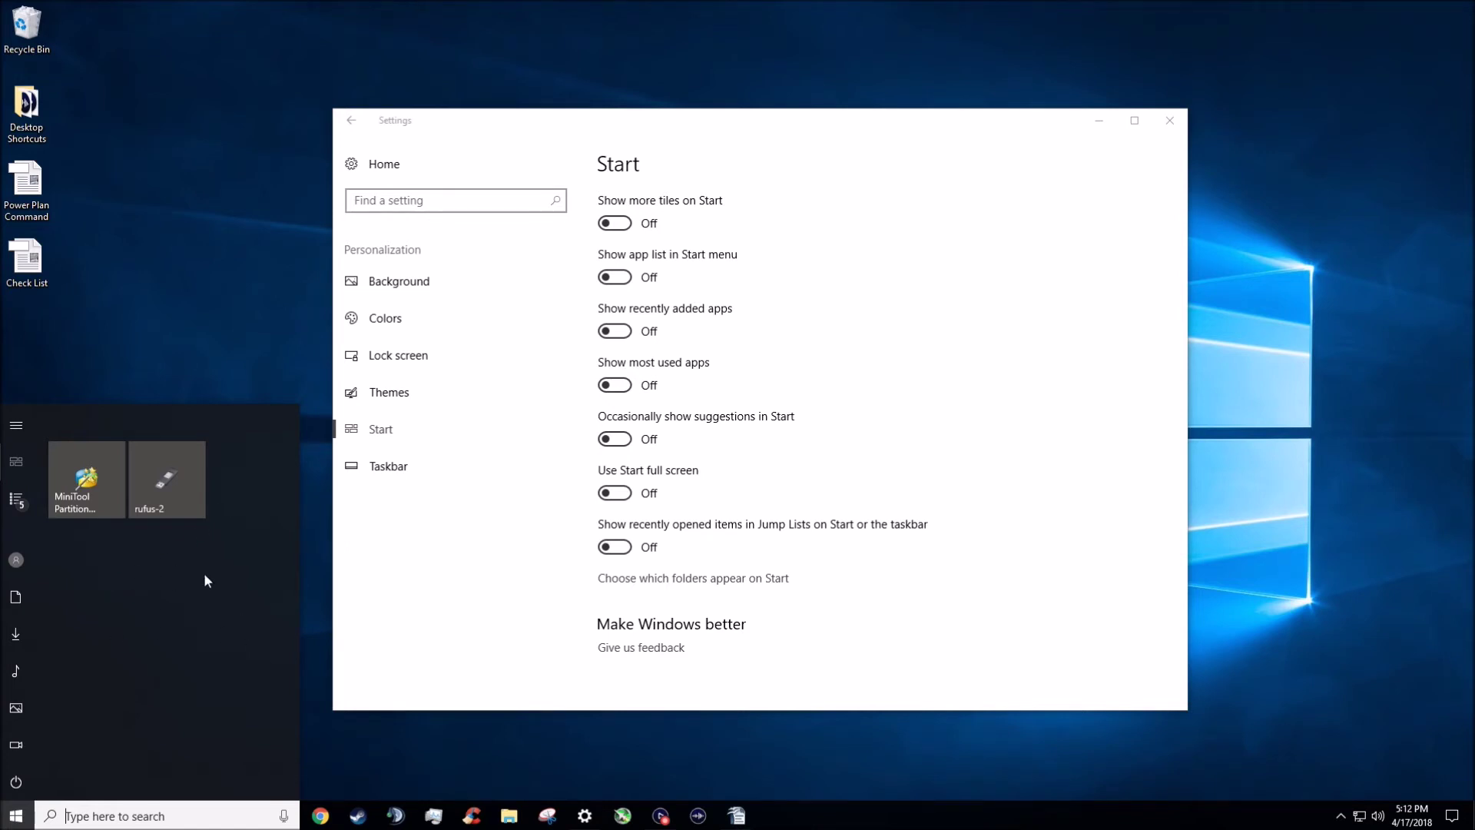
right_click(92, 487)
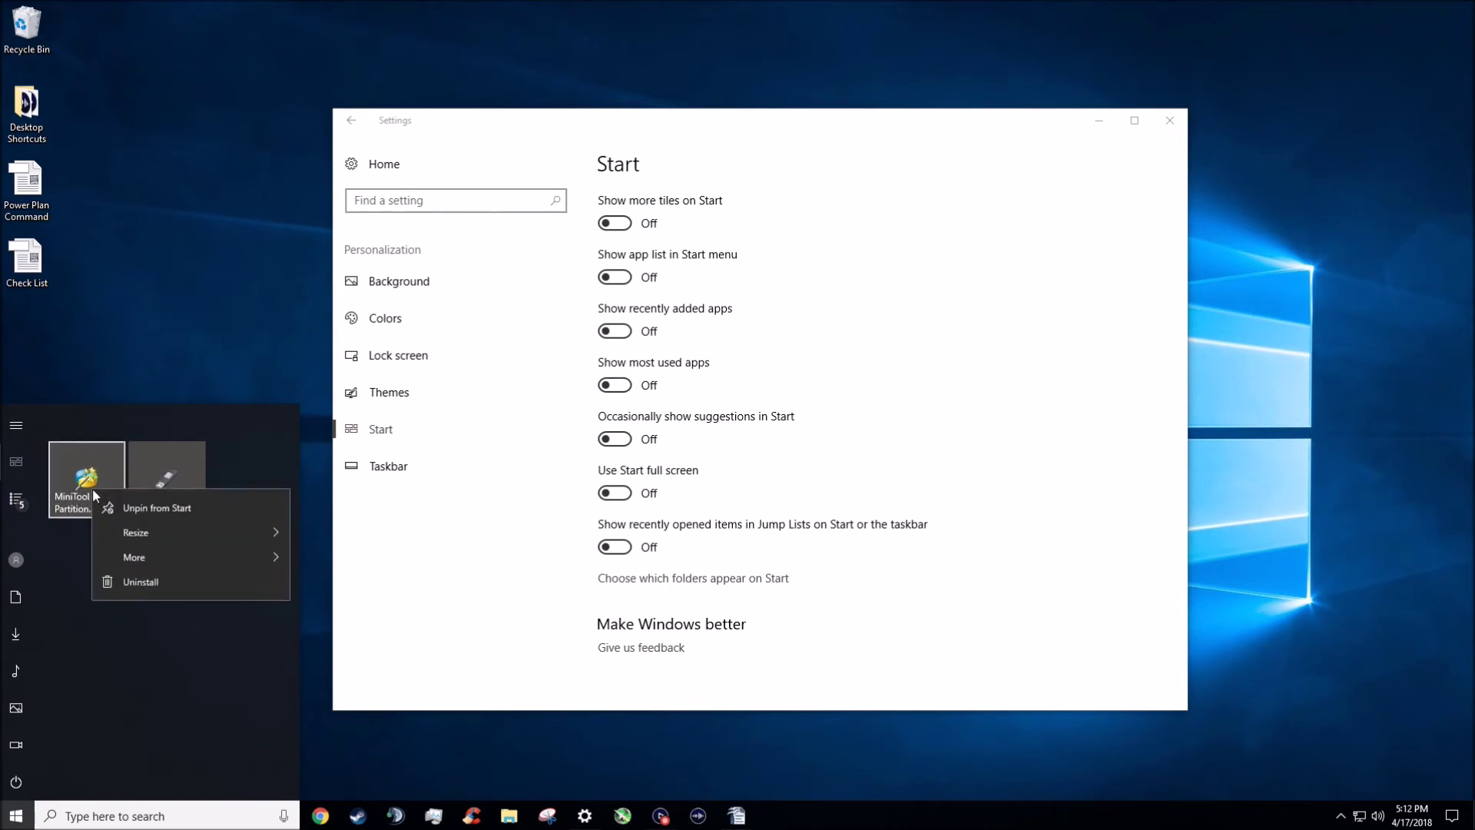
click(138, 507)
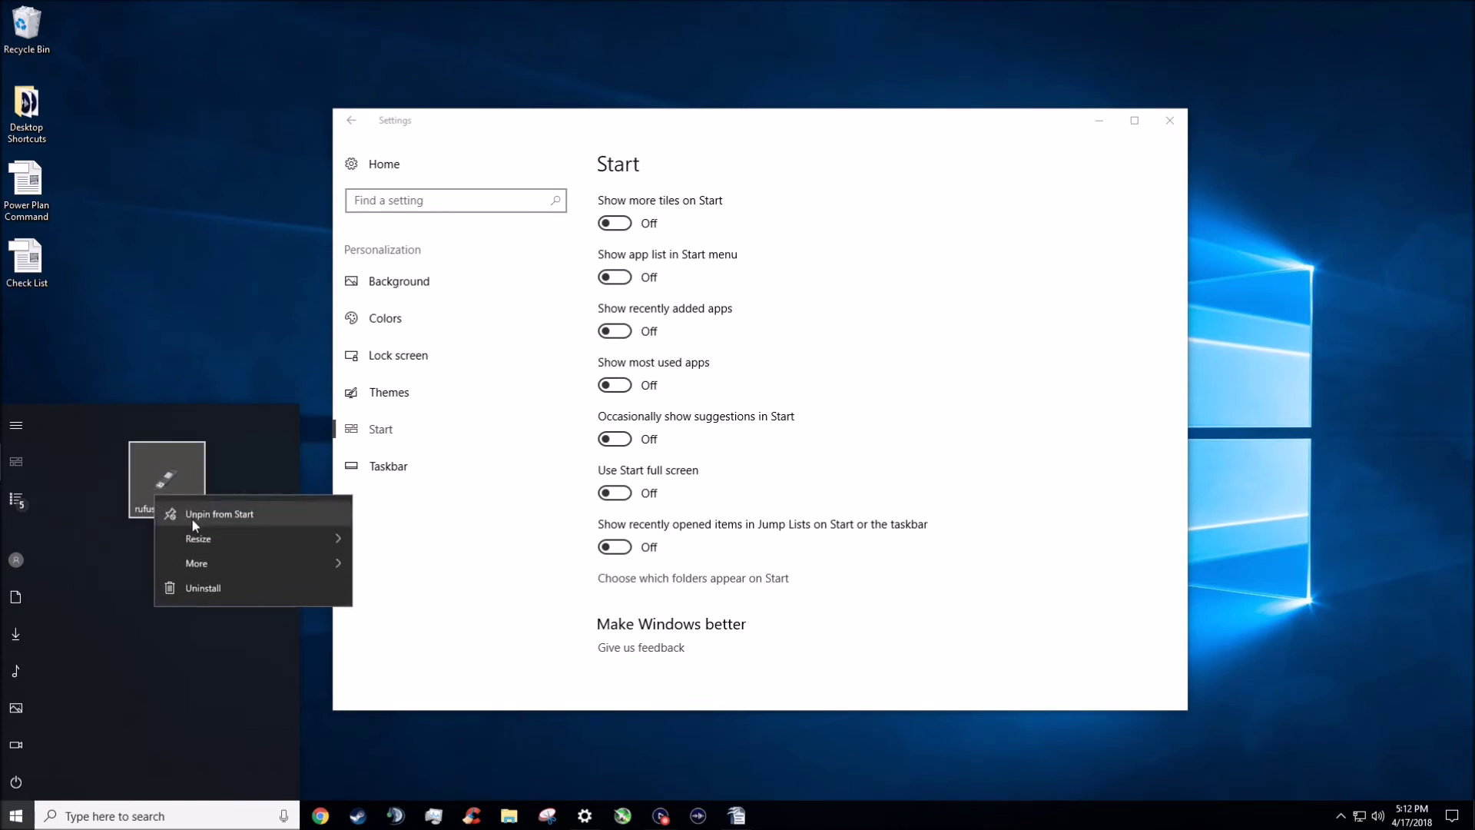
click(191, 516)
mouse_move(250, 401)
mouse_down()
mouse_move(221, 527)
mouse_move(241, 379)
mouse_move(235, 390)
mouse_up()
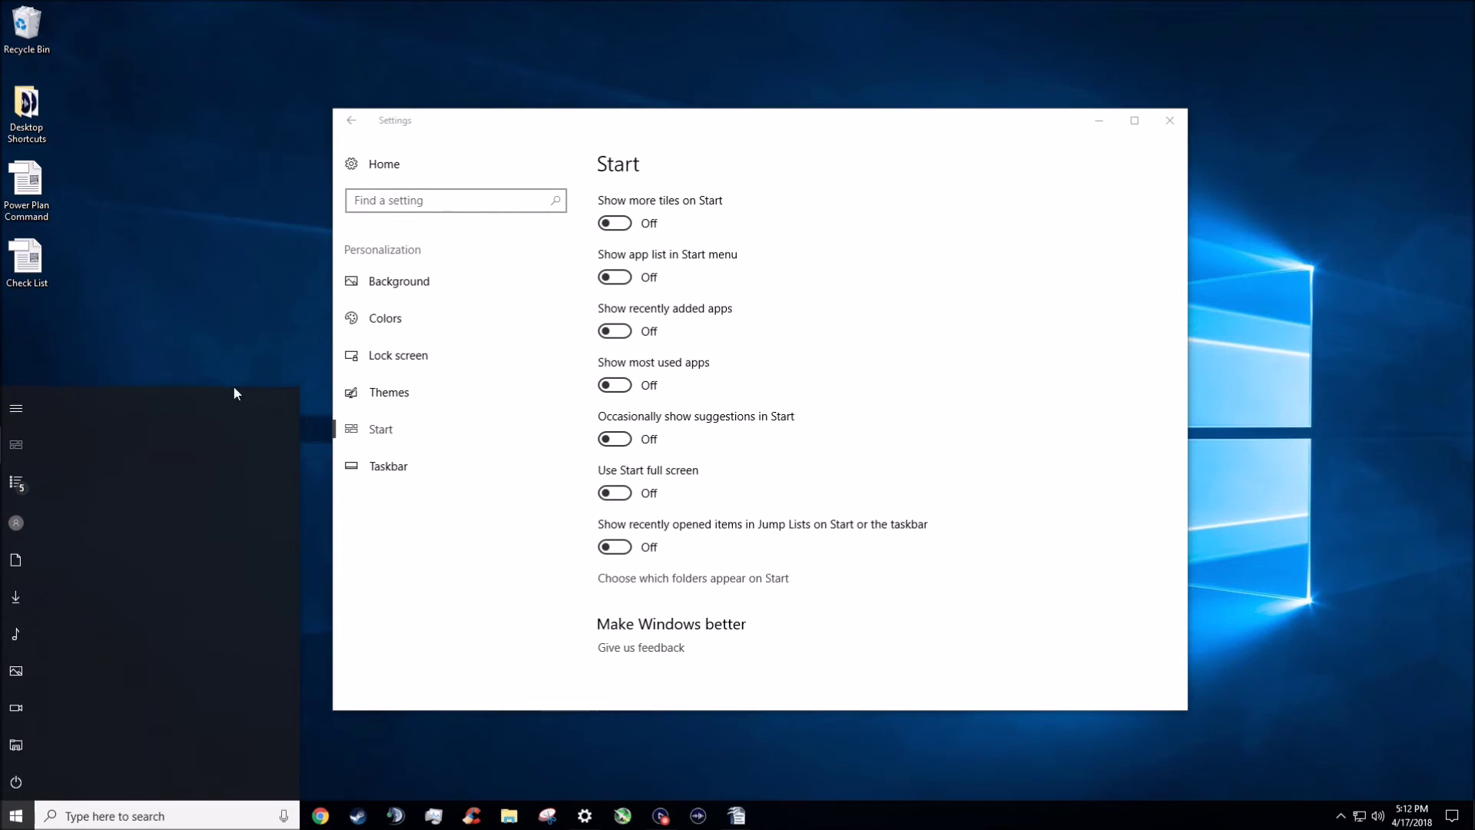
click(228, 333)
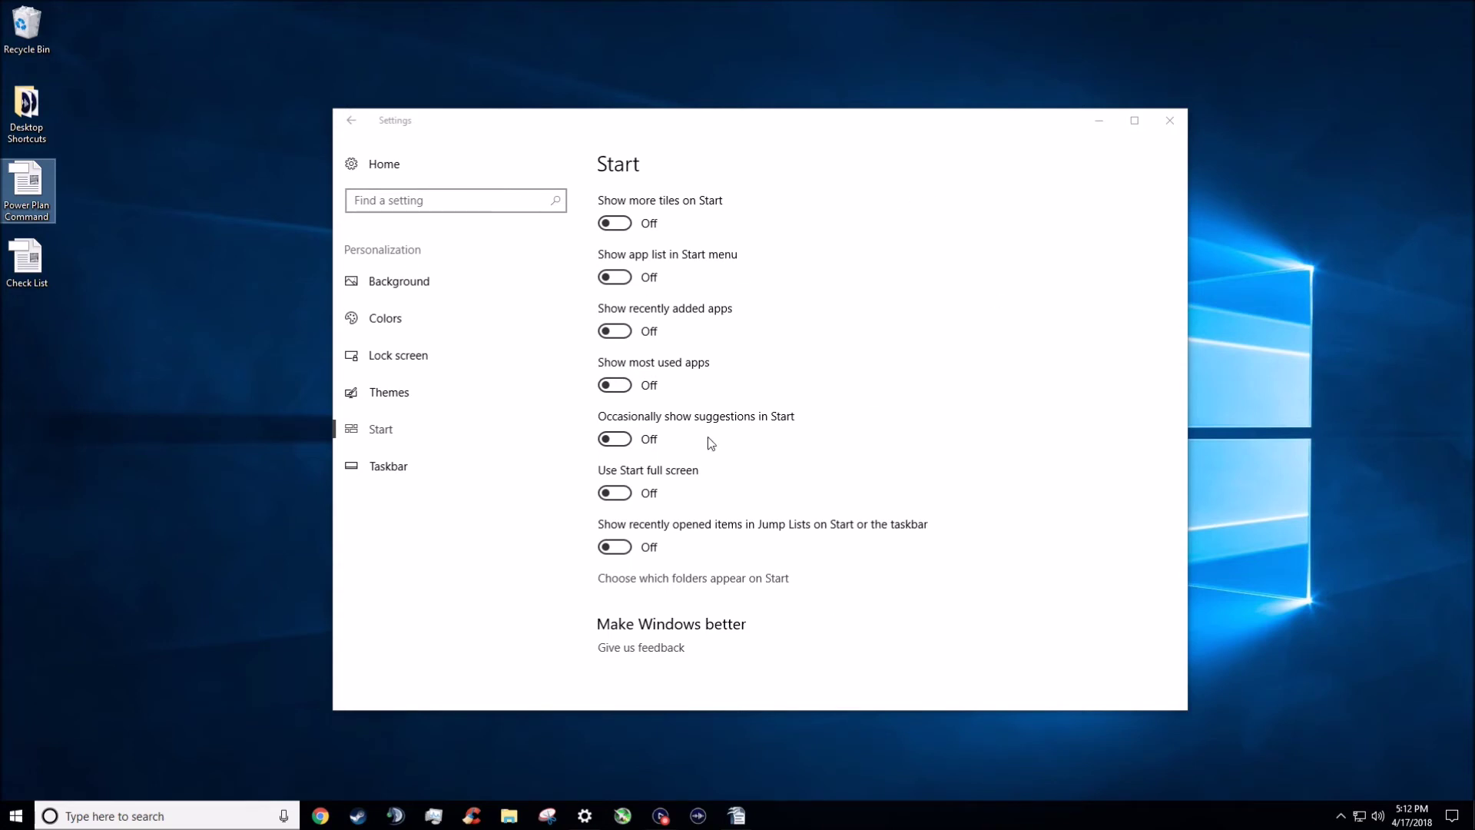
Turn off all four General privacy options: advertising ID, language list access, app launch tracking and suggested content in Settings.
click(385, 167)
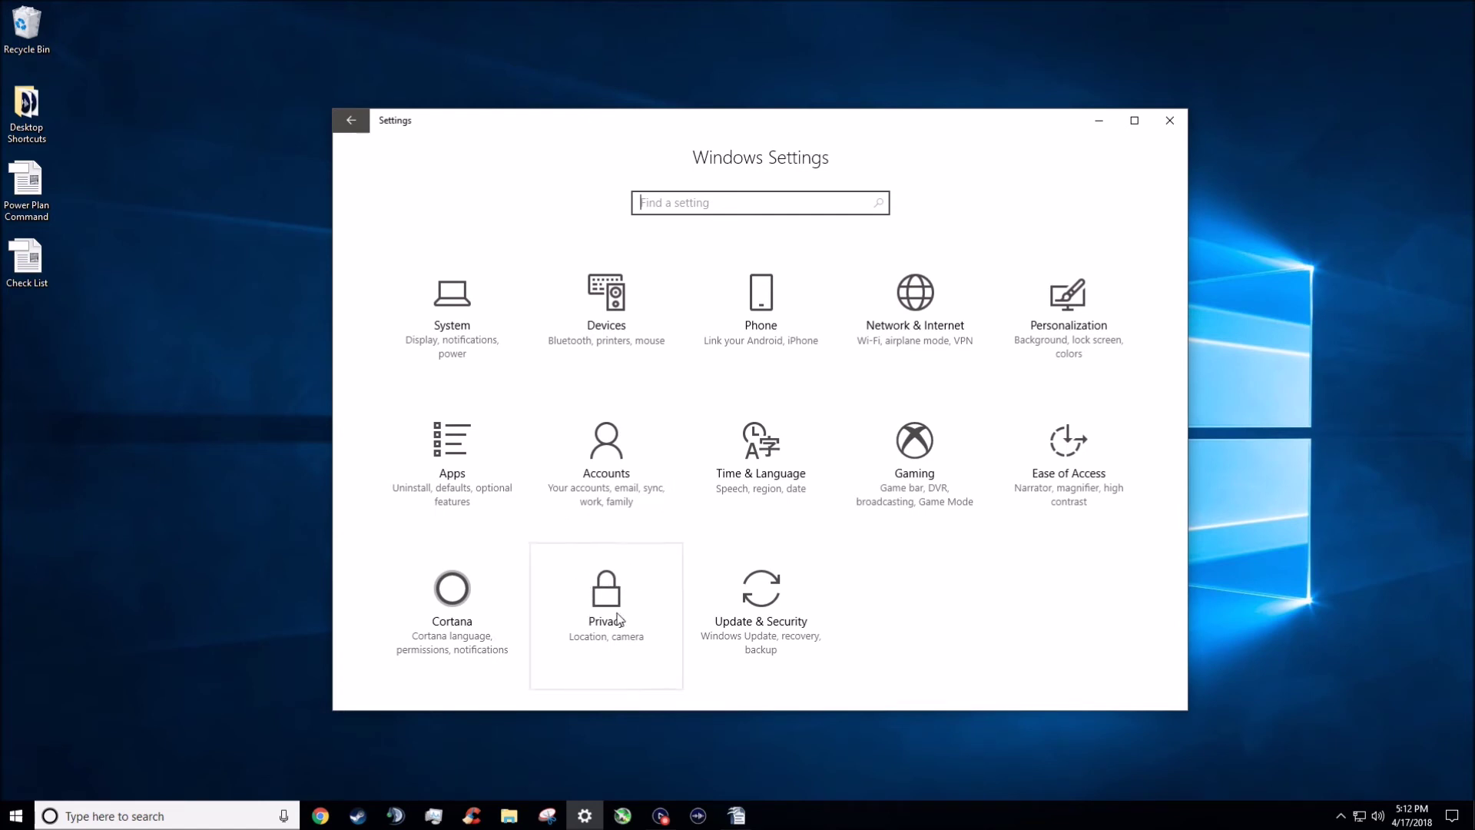
click(628, 584)
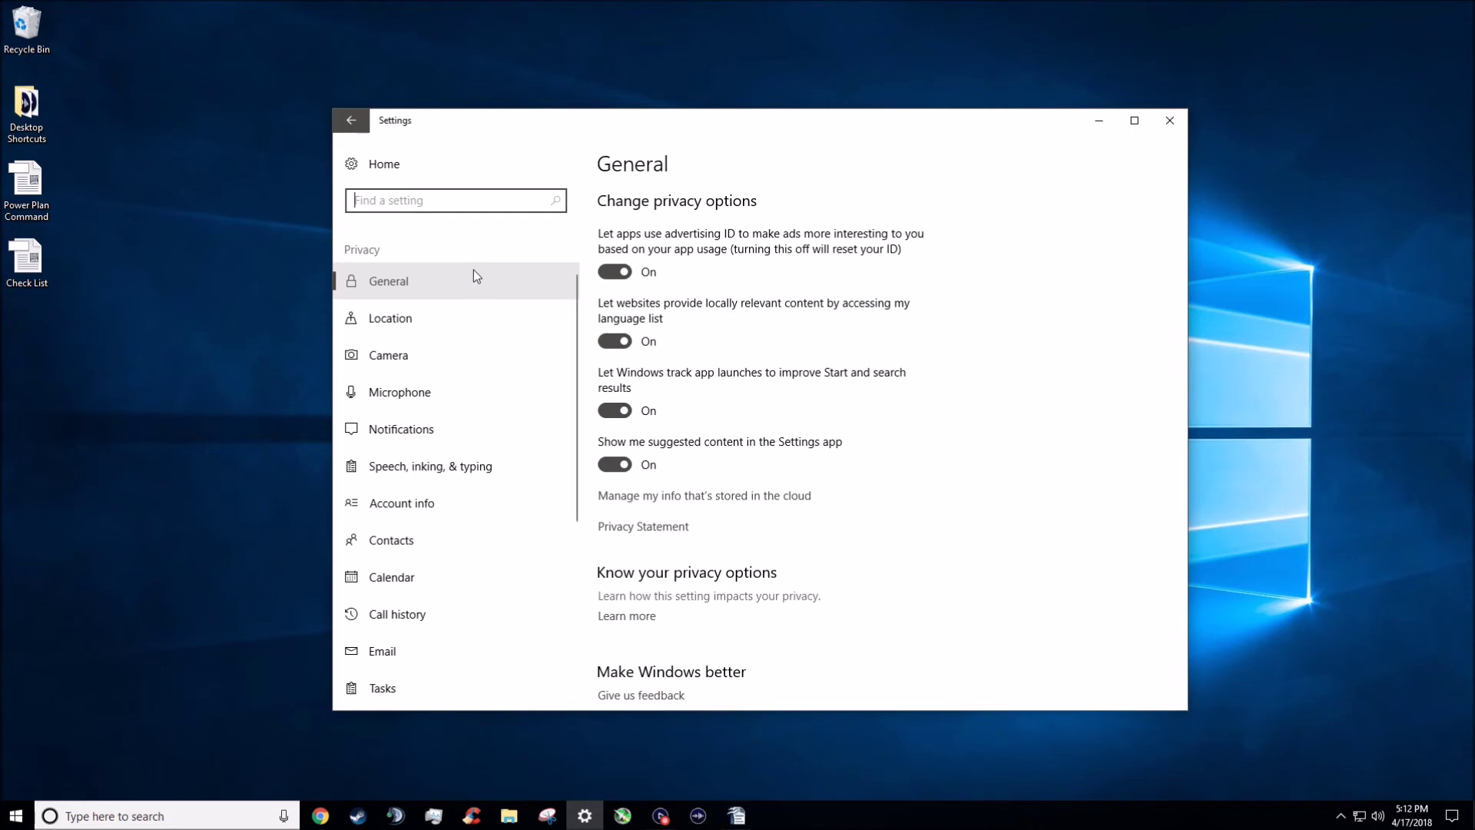
click(618, 465)
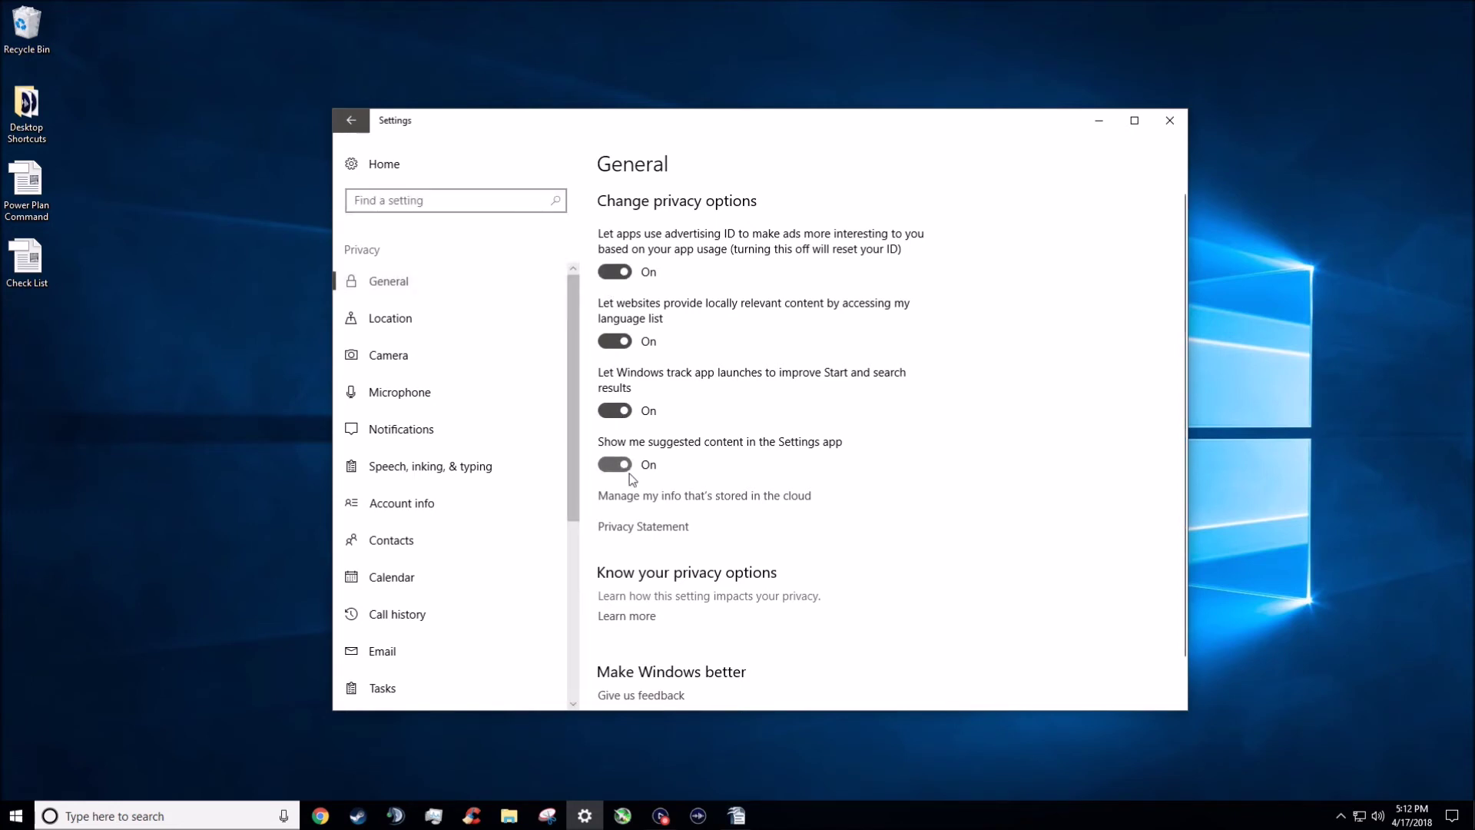
click(622, 411)
click(620, 342)
click(621, 273)
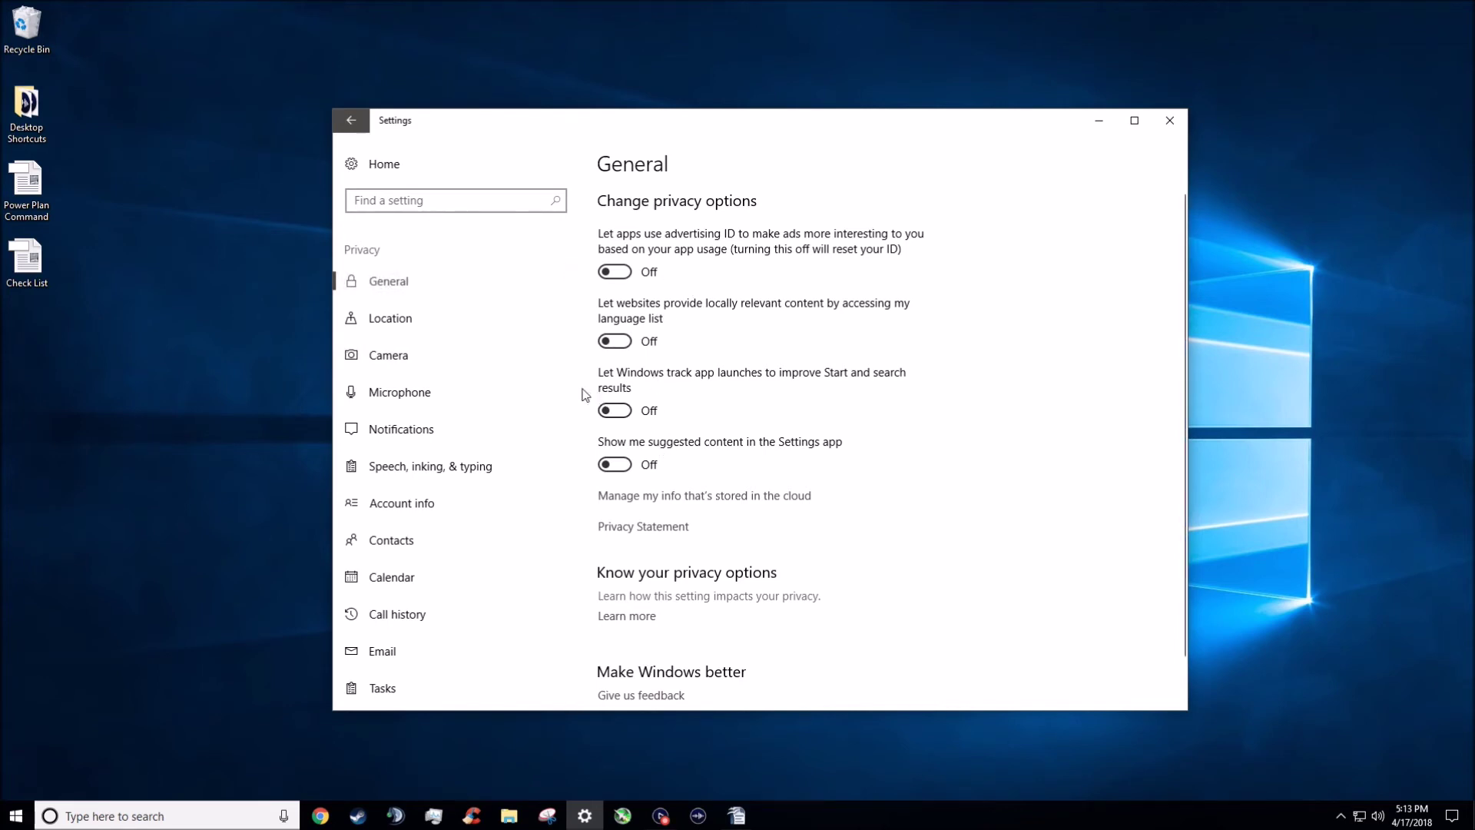
In the Feedback & diagnostics privacy settings, set diagnostic data to Basic and turn off tailored experiences.
scroll(562, 465, down, 3)
scroll(544, 543, down, 4)
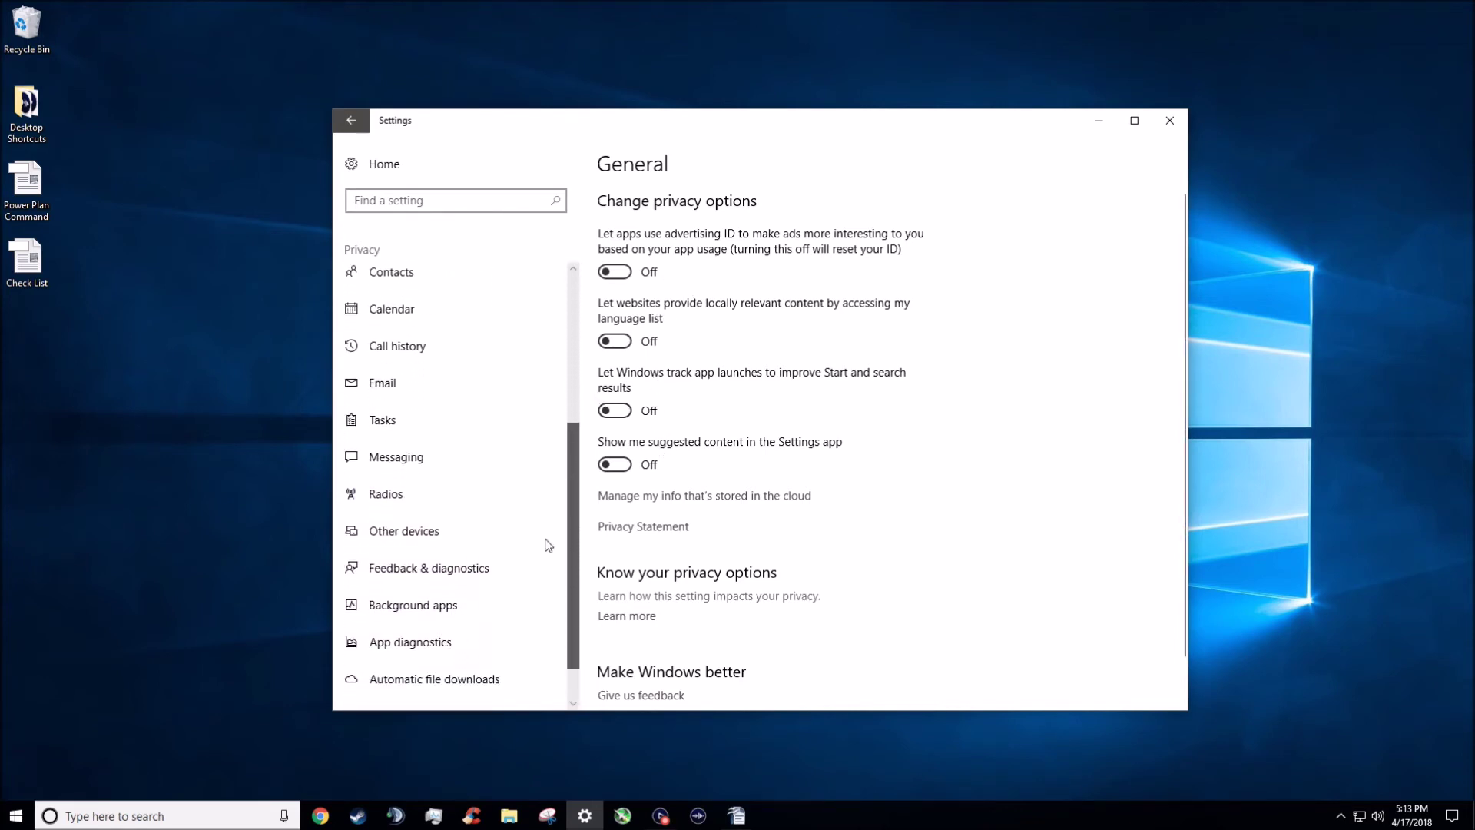
scroll(575, 551, up, 8)
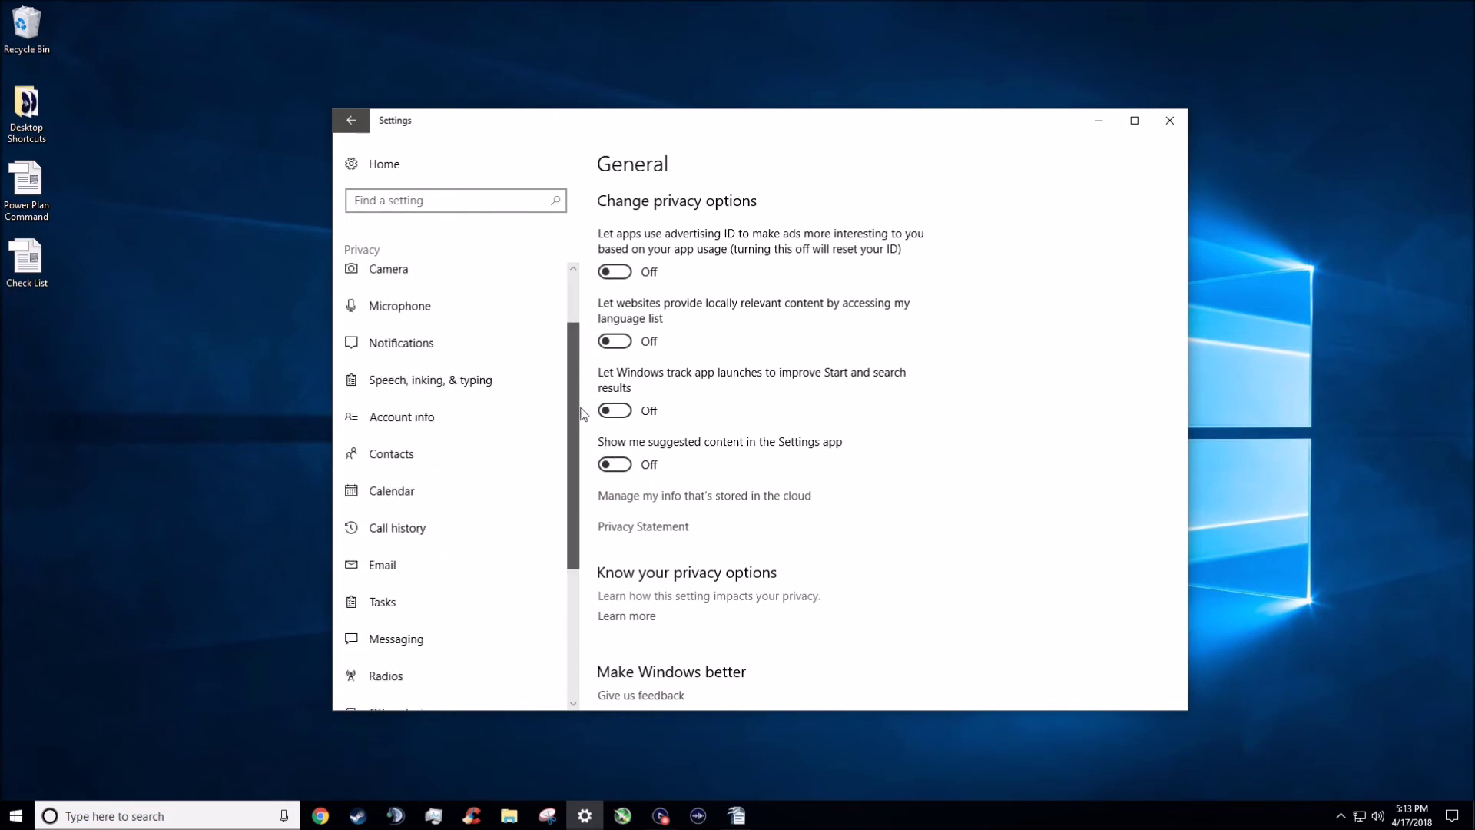
scroll(488, 346, down, 7)
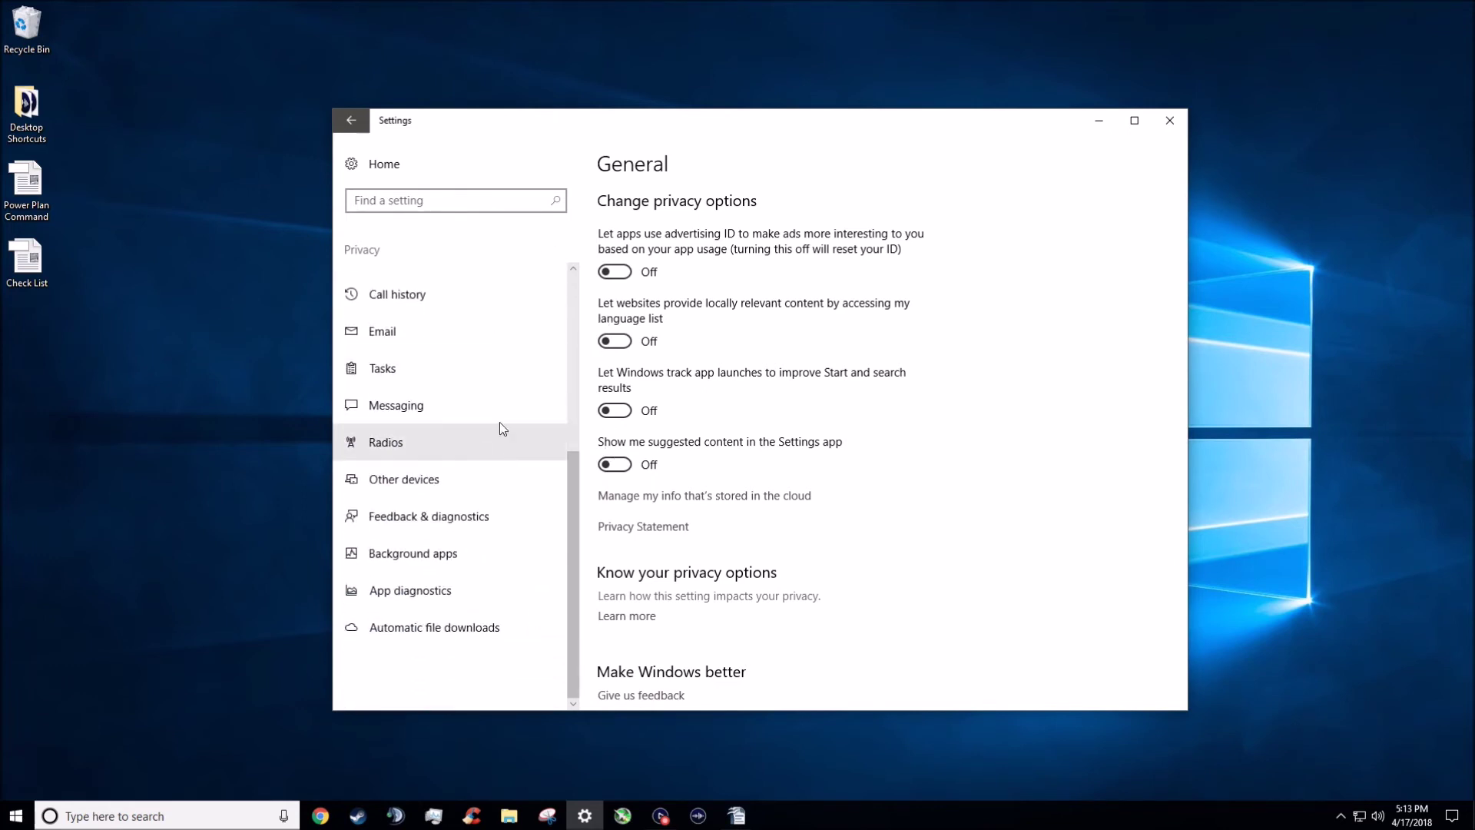
click(493, 522)
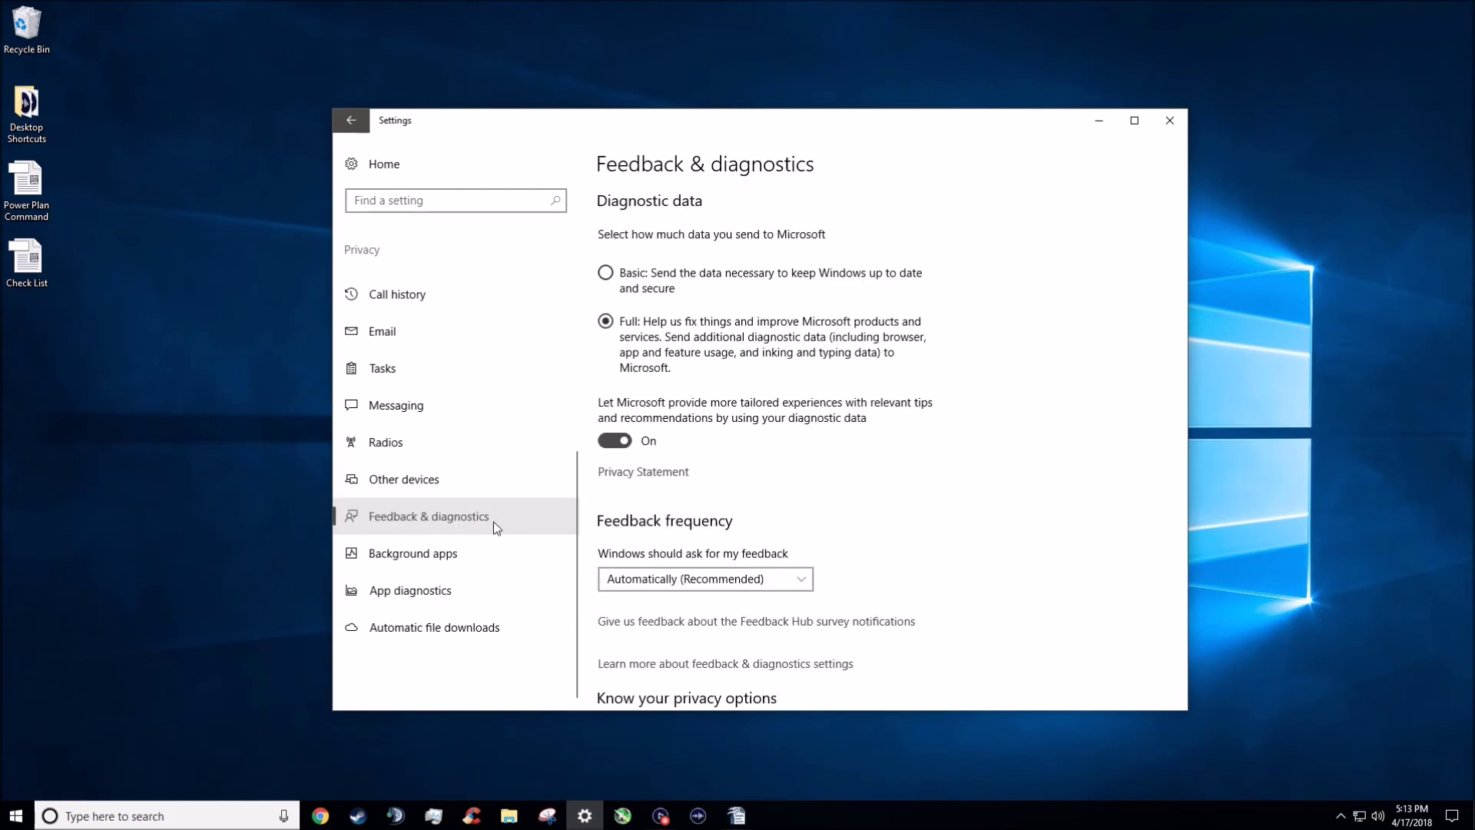
click(661, 282)
click(611, 445)
Set how often Windows should ask for feedback to Never.
scroll(734, 486, down, 1)
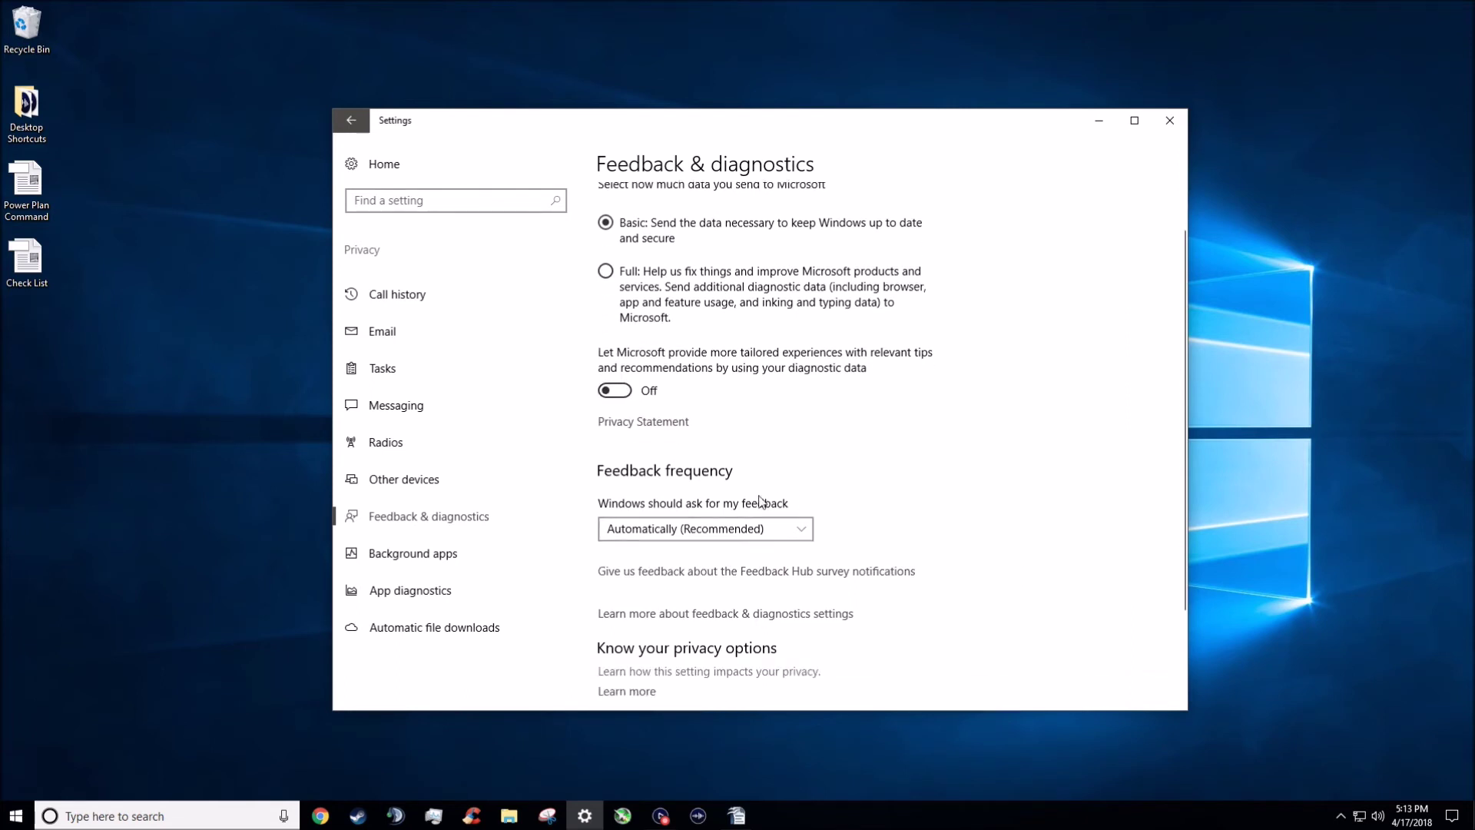
click(732, 496)
click(653, 590)
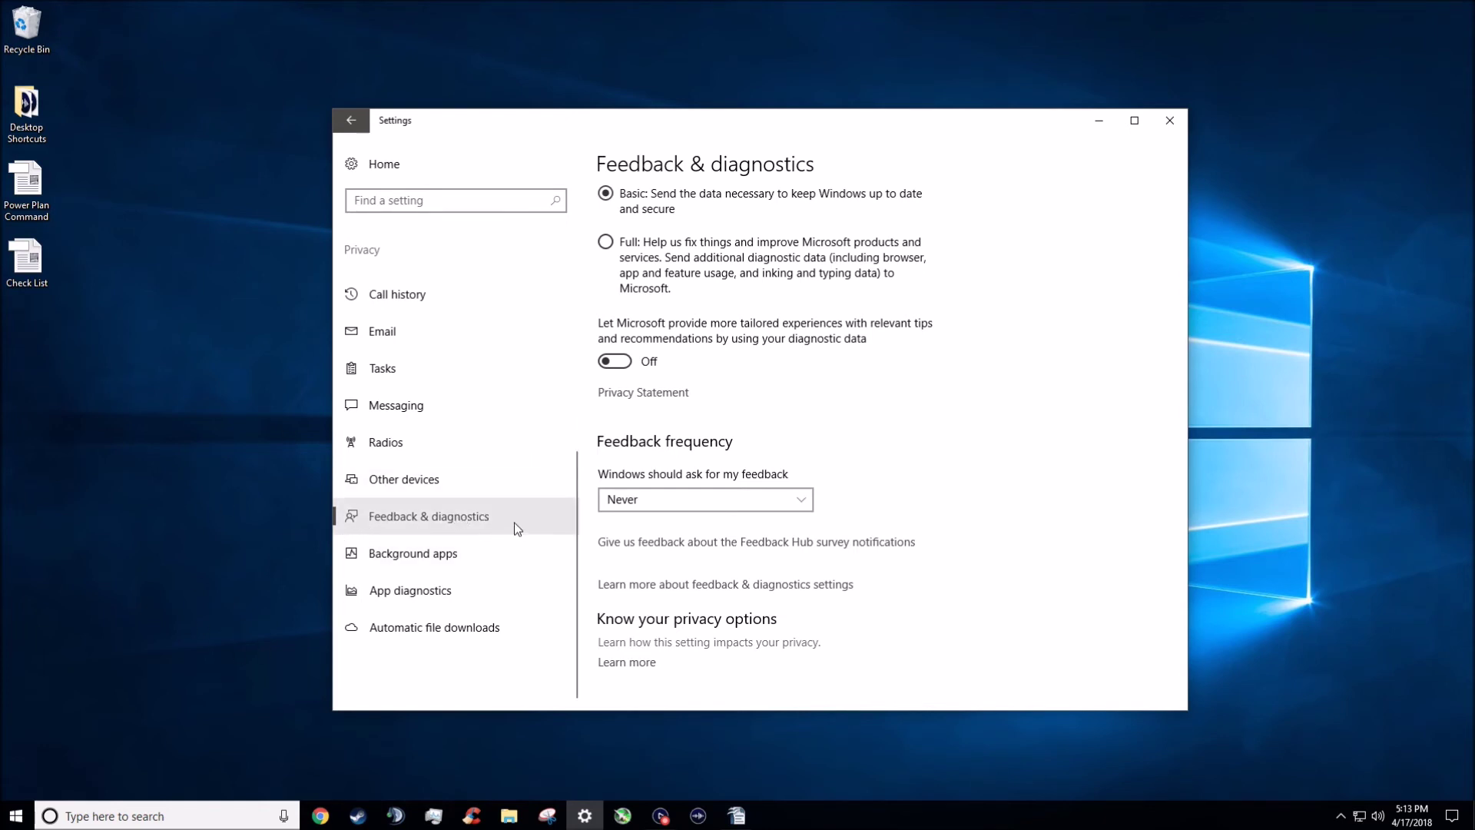
Turn off letting apps run in the background in the privacy settings and close Settings.
click(490, 546)
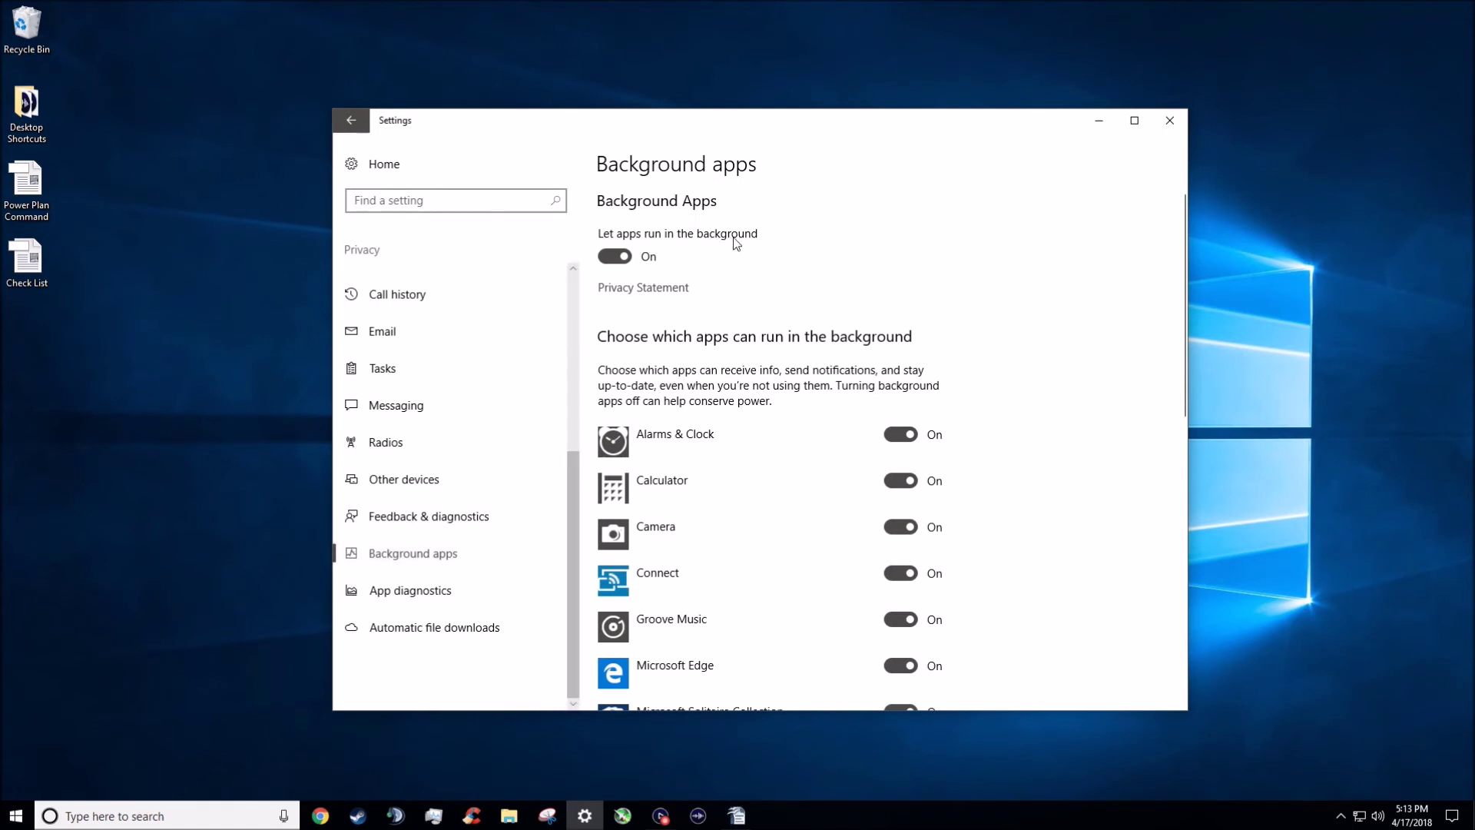
click(665, 265)
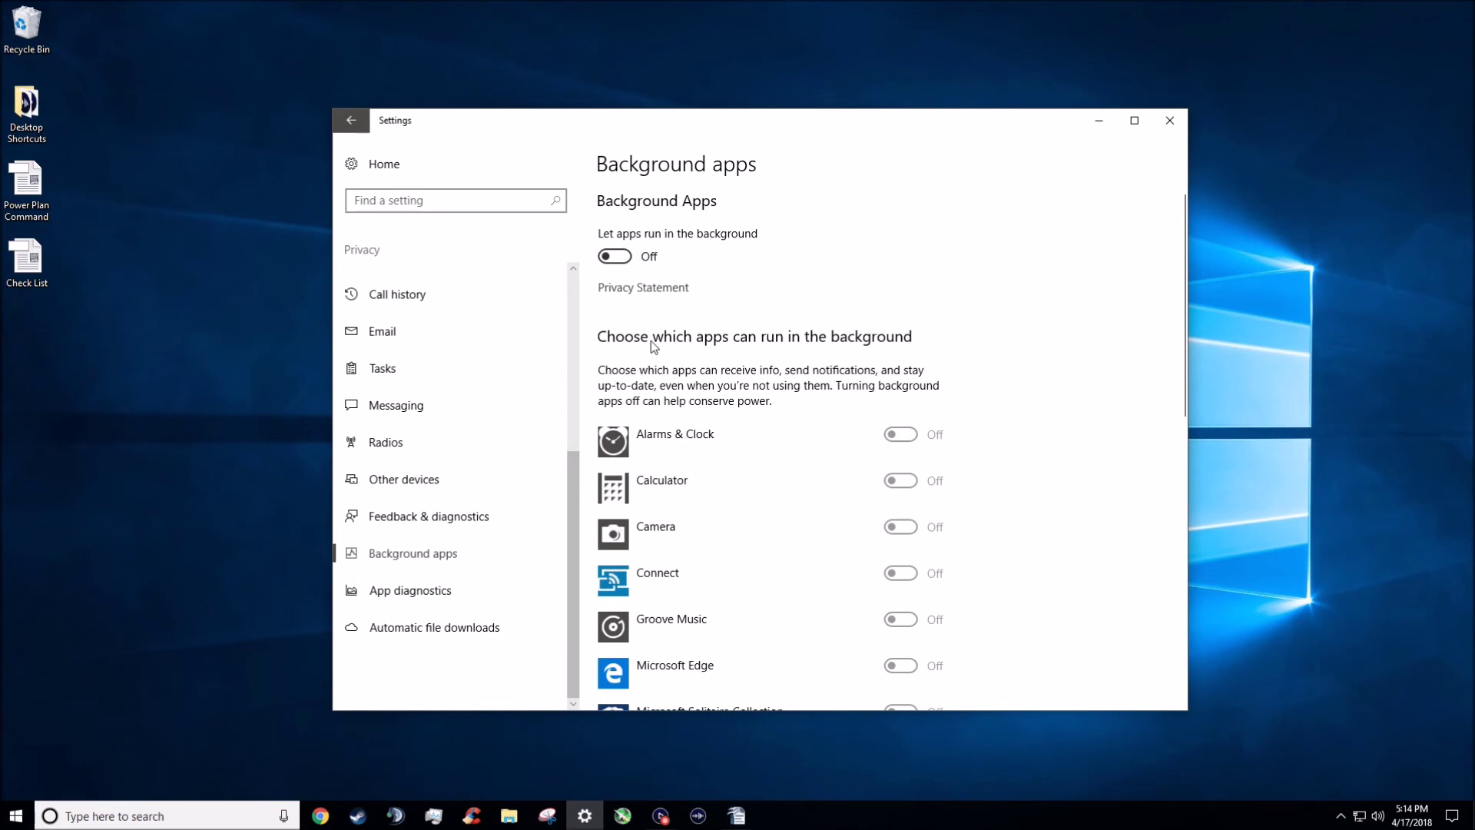
click(1168, 121)
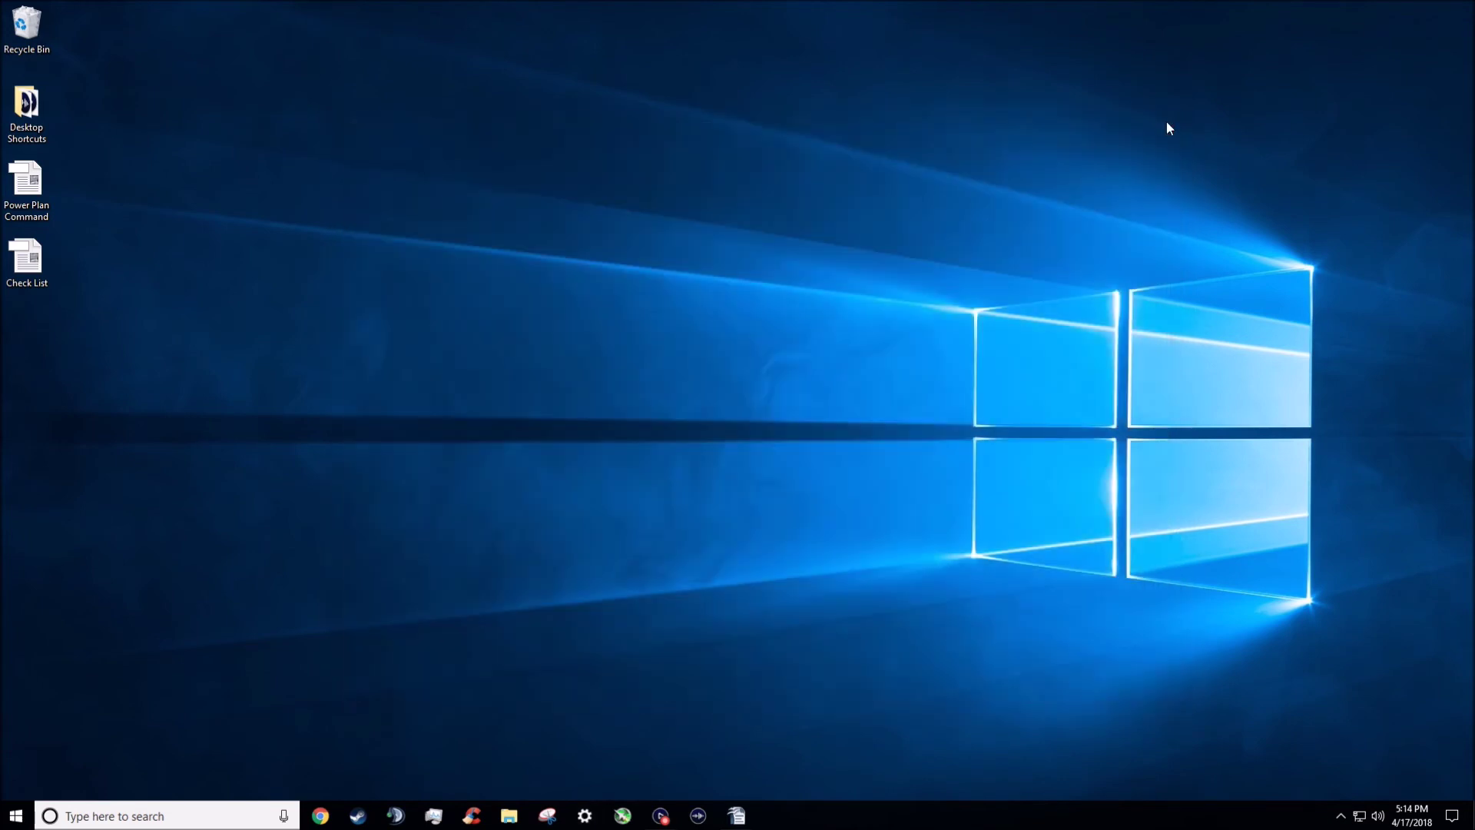
Search for Control Panel and open it.
click(174, 826)
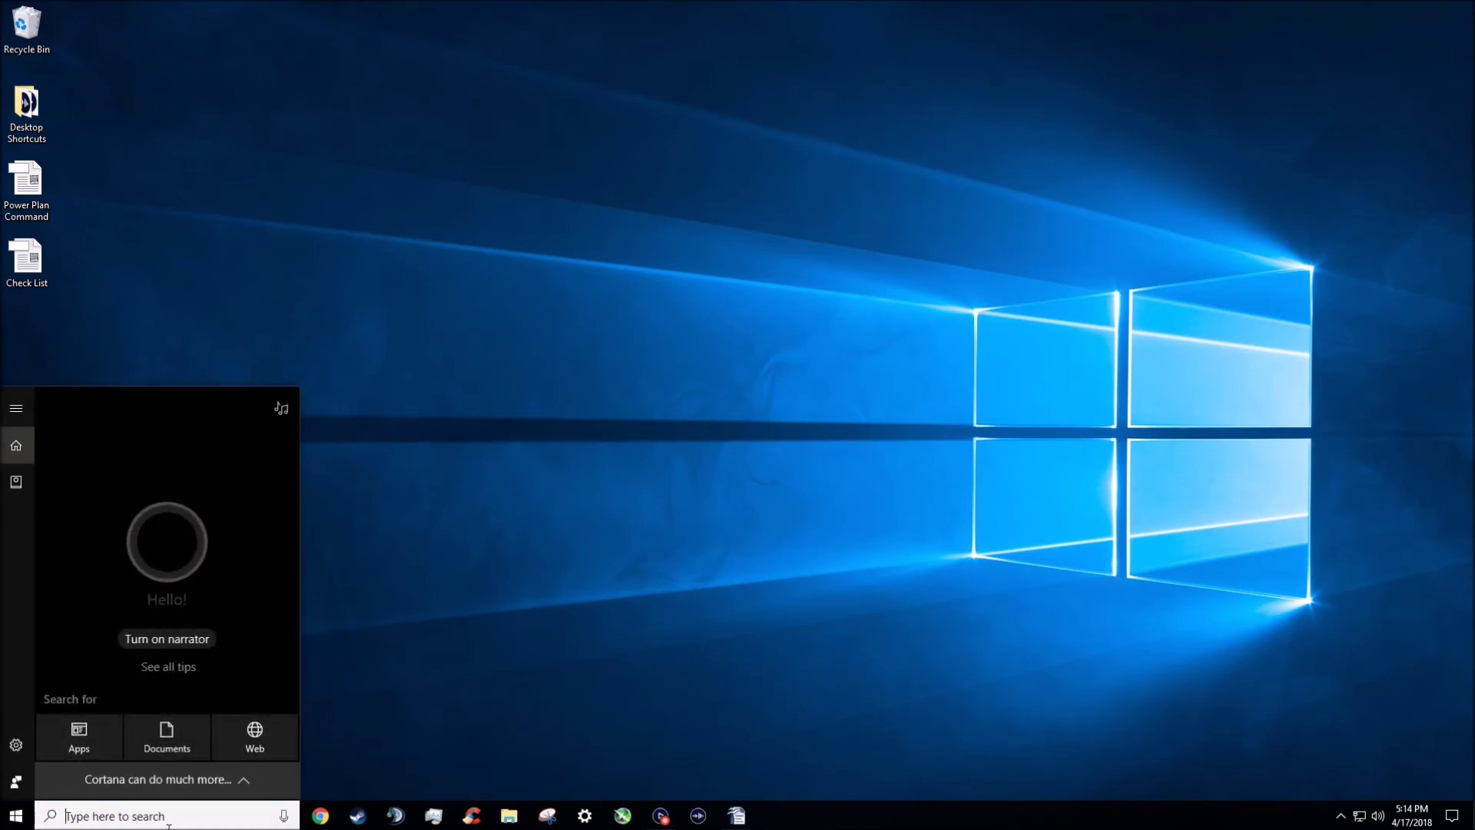
text(control panel)
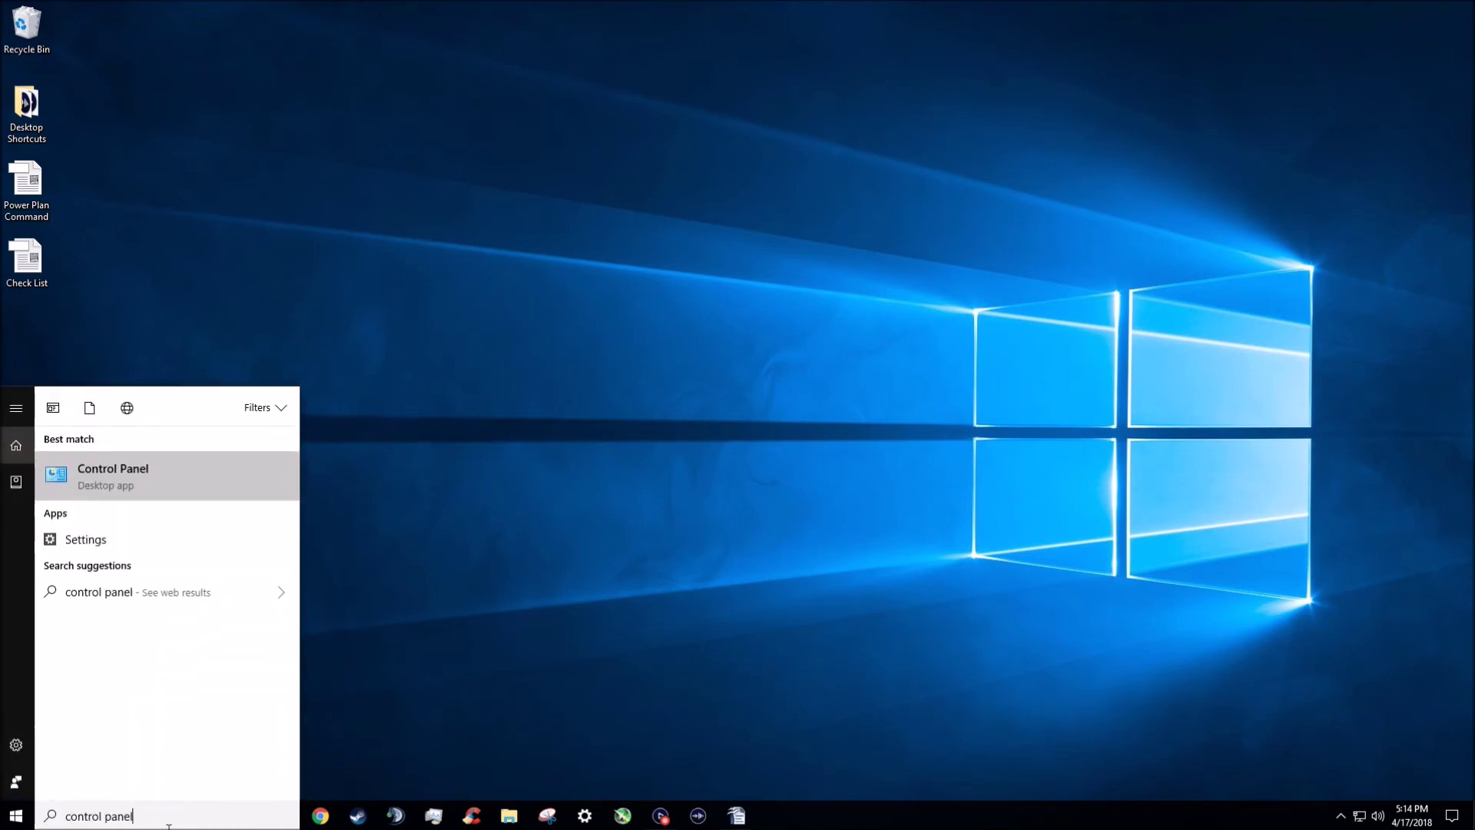
click(199, 486)
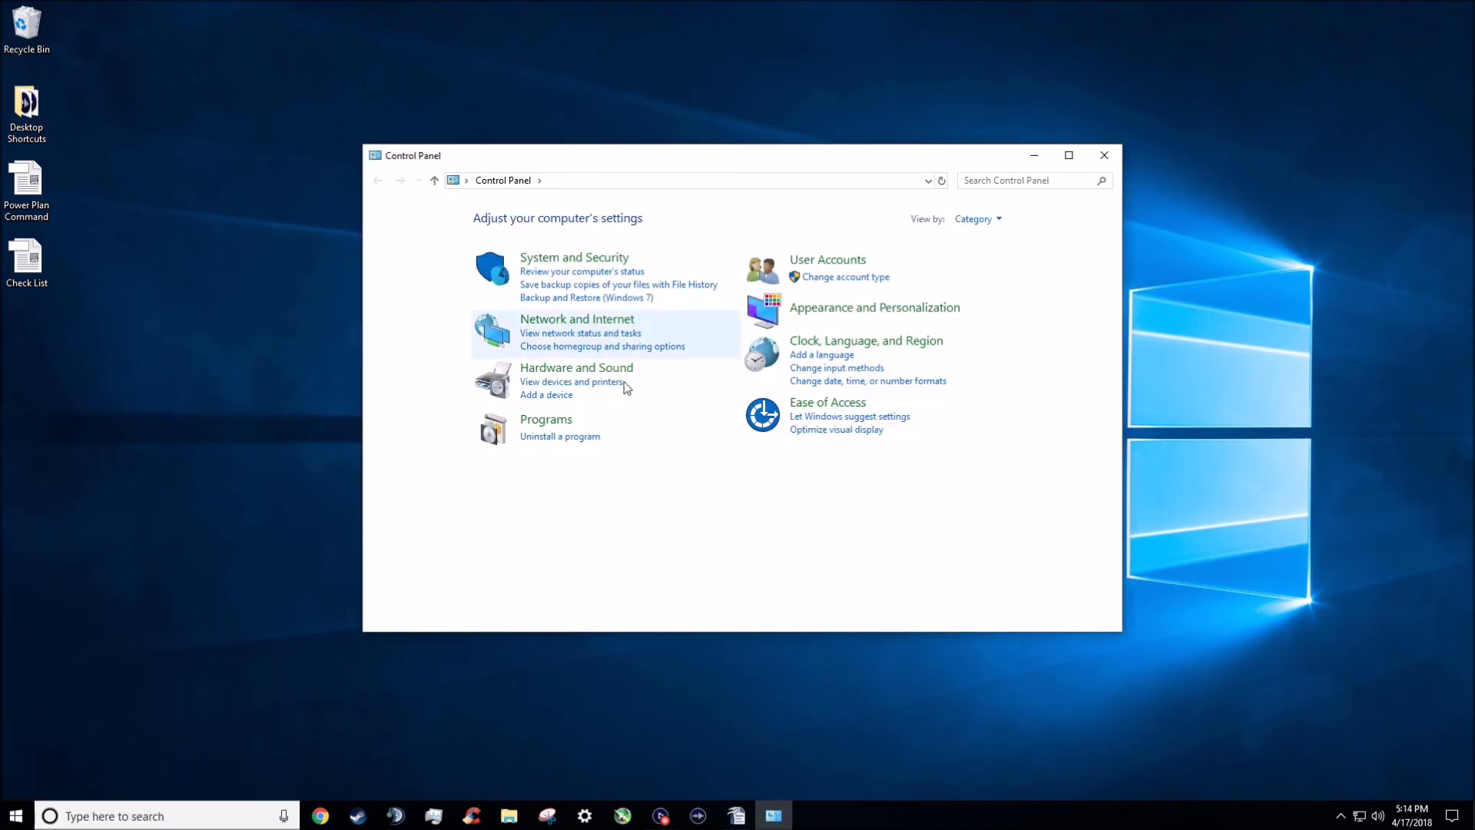
Try the large icons and small icons views of Control Panel, and return to the Category view.
click(973, 218)
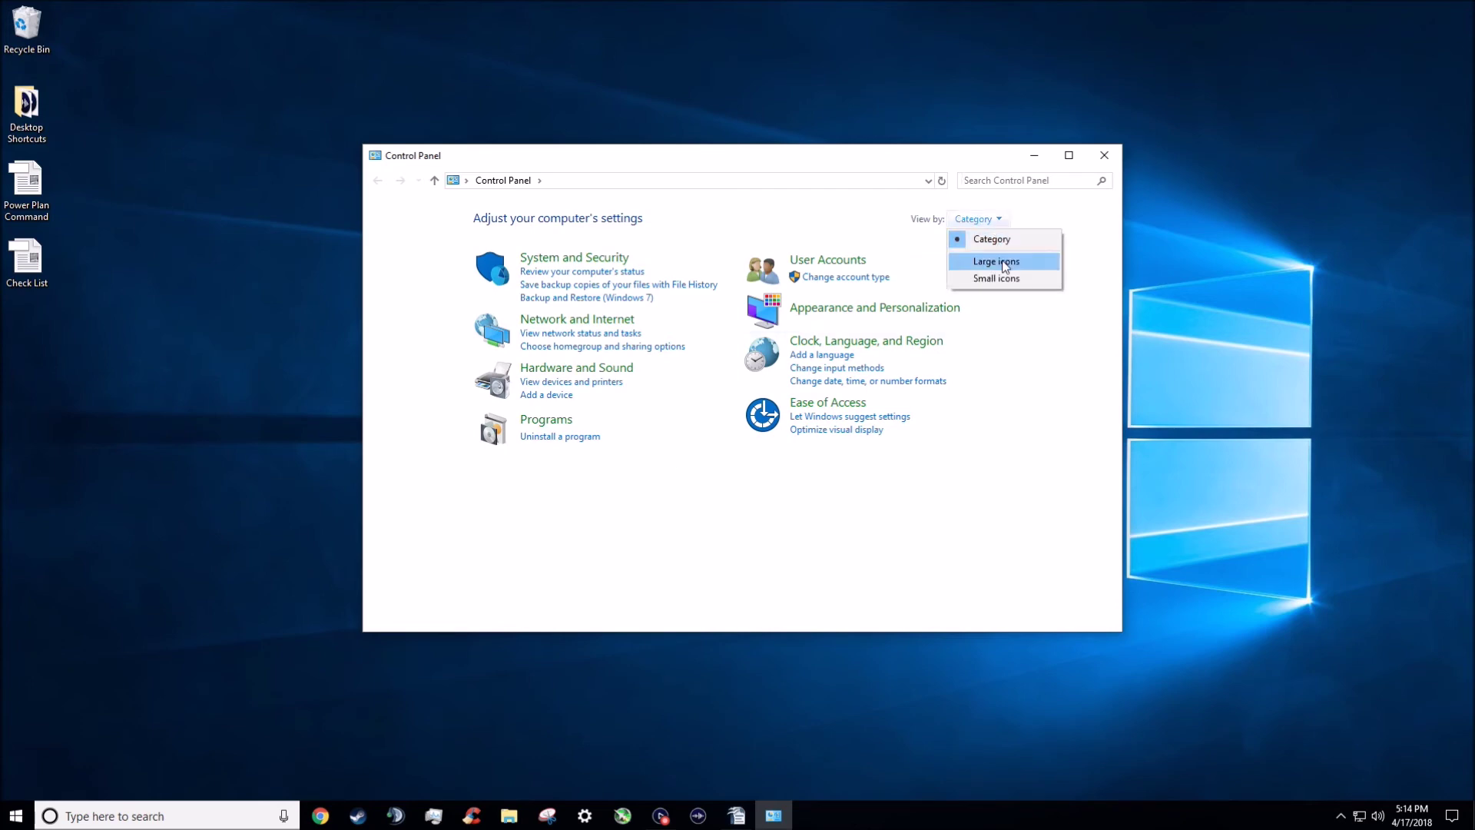
click(980, 261)
click(1024, 219)
click(1029, 278)
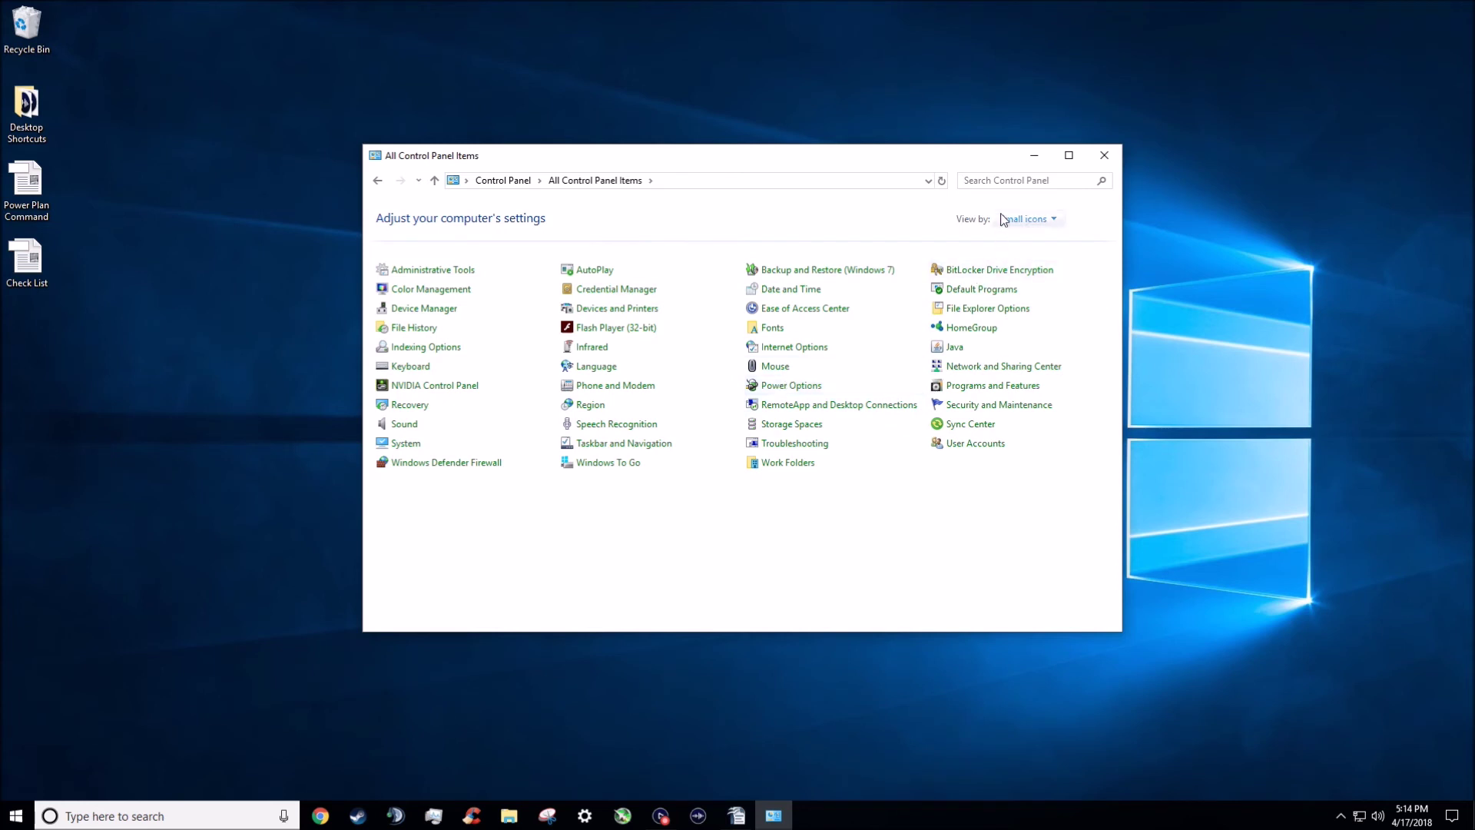
click(1031, 222)
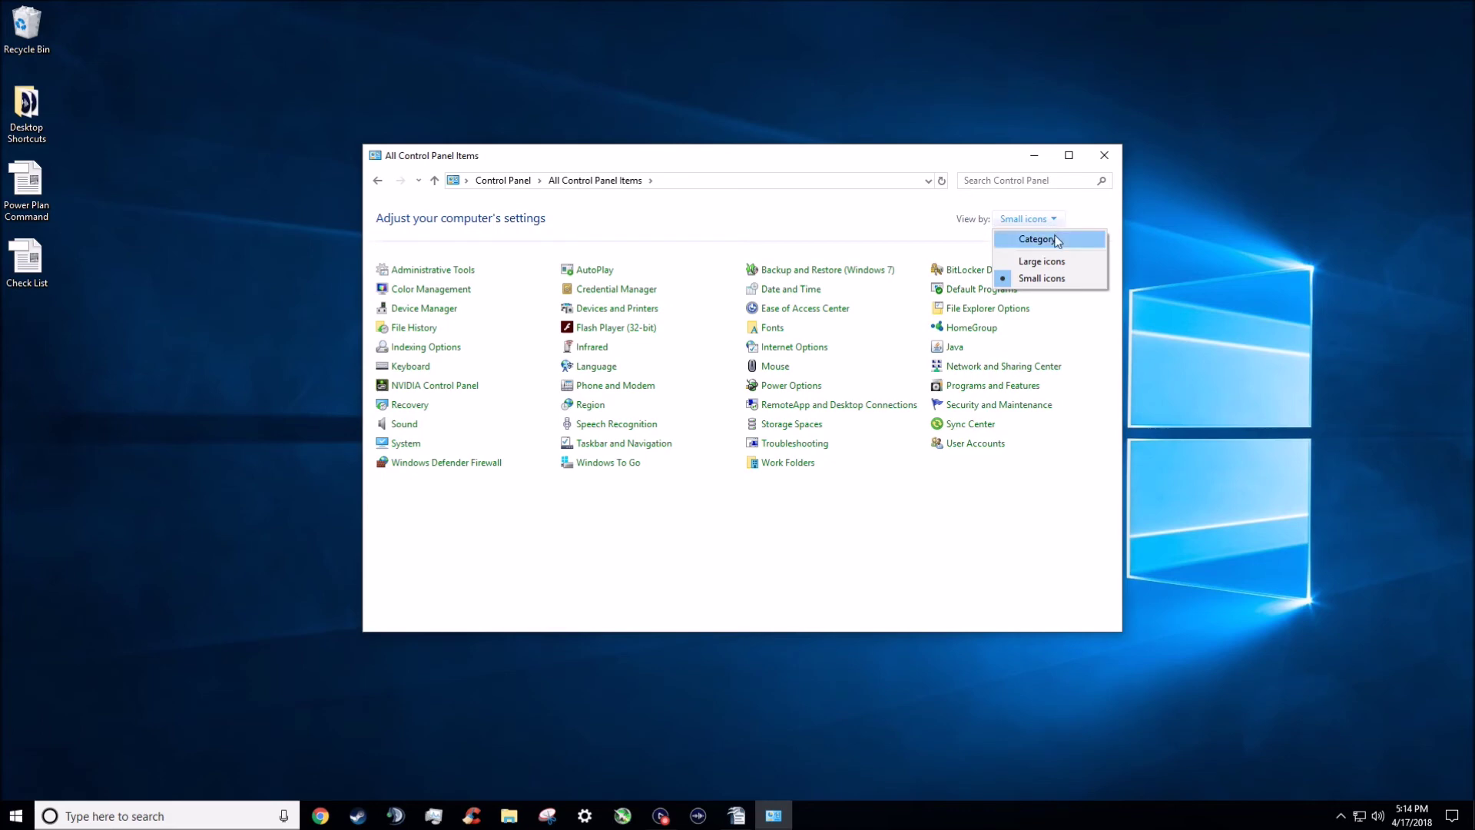
click(1068, 241)
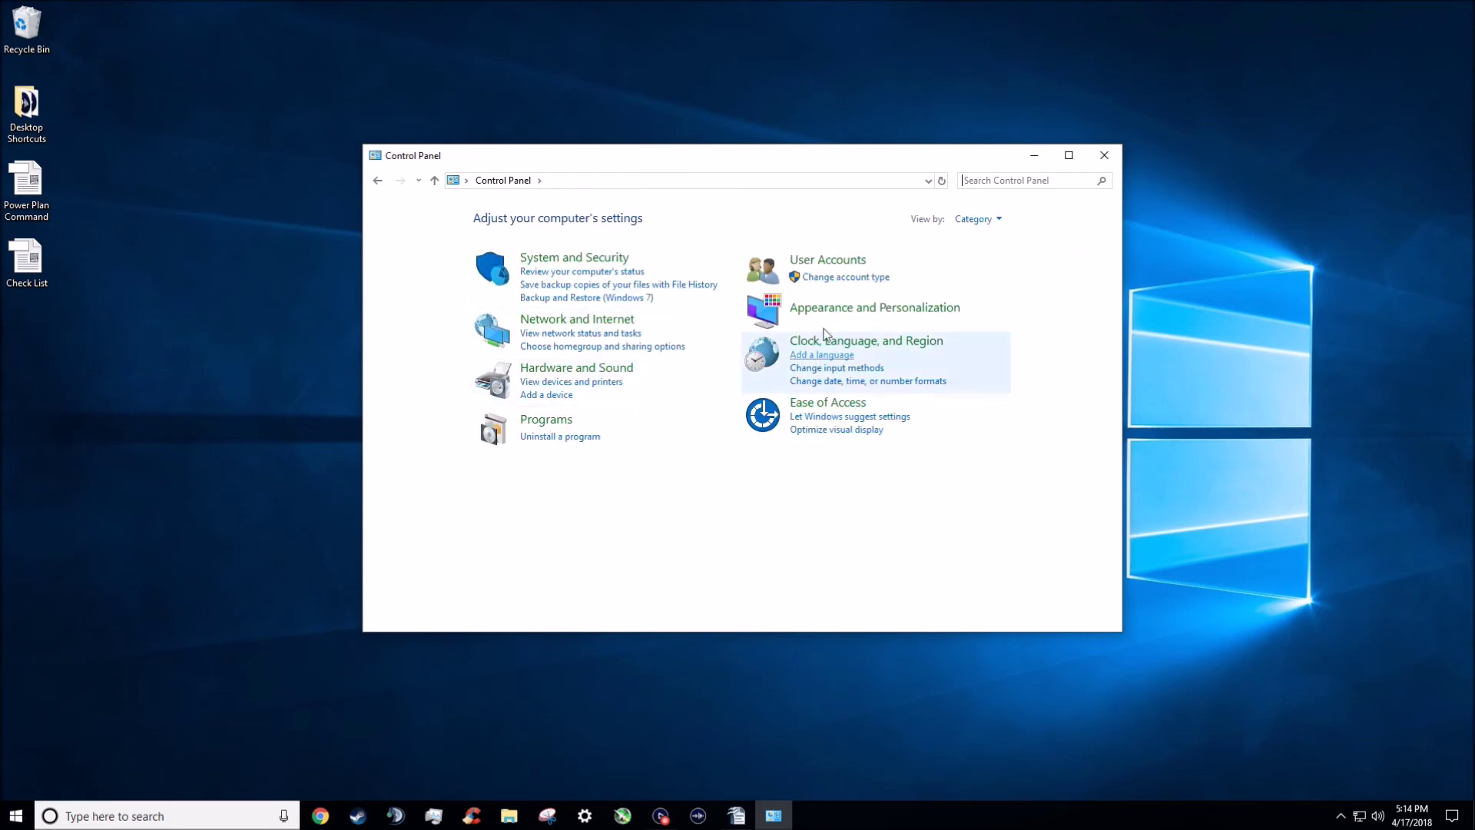
Open the advanced system settings from the System page and place the System Properties dialog over the Control Panel window.
click(586, 258)
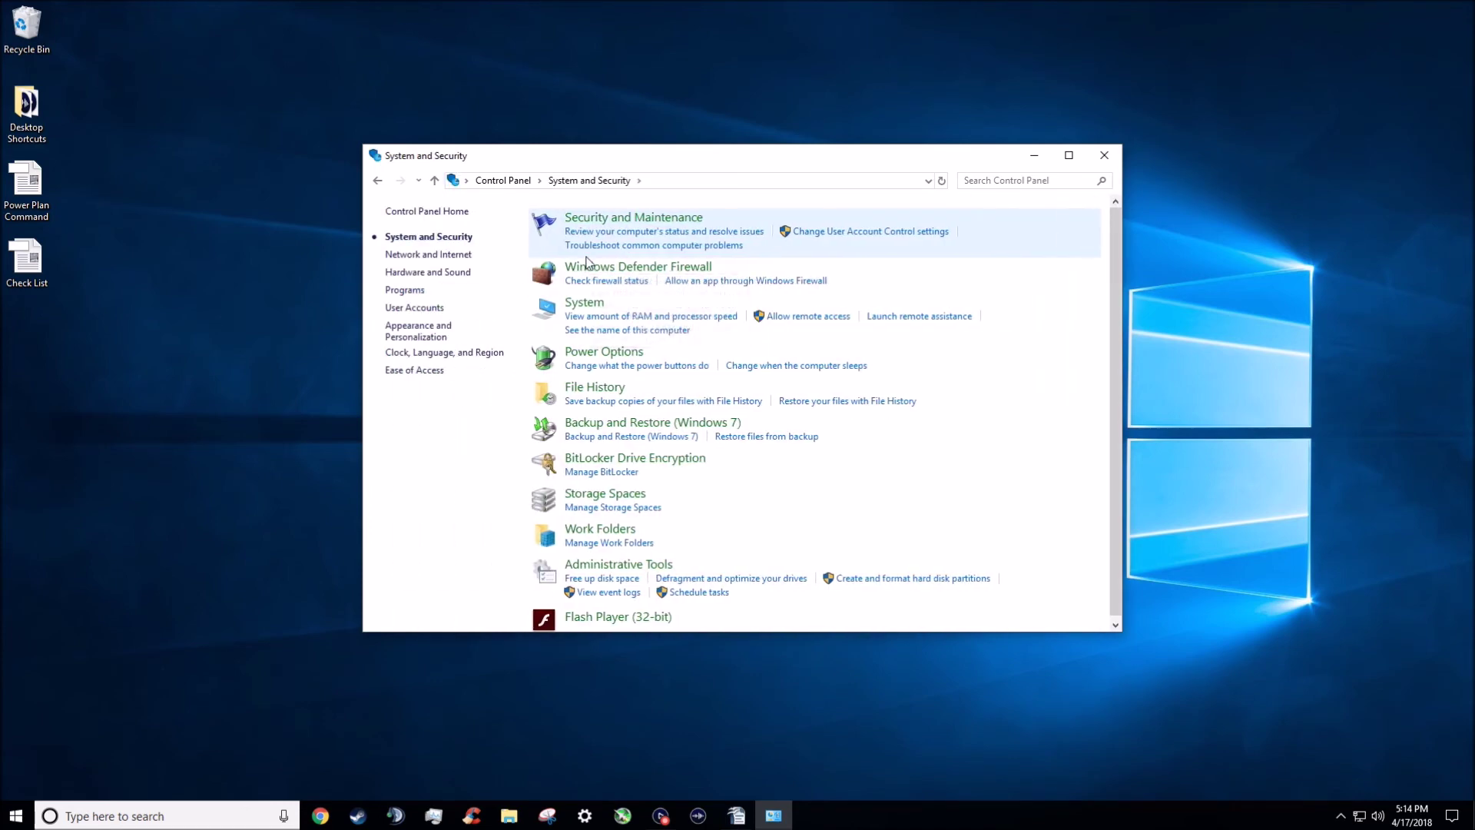
click(599, 304)
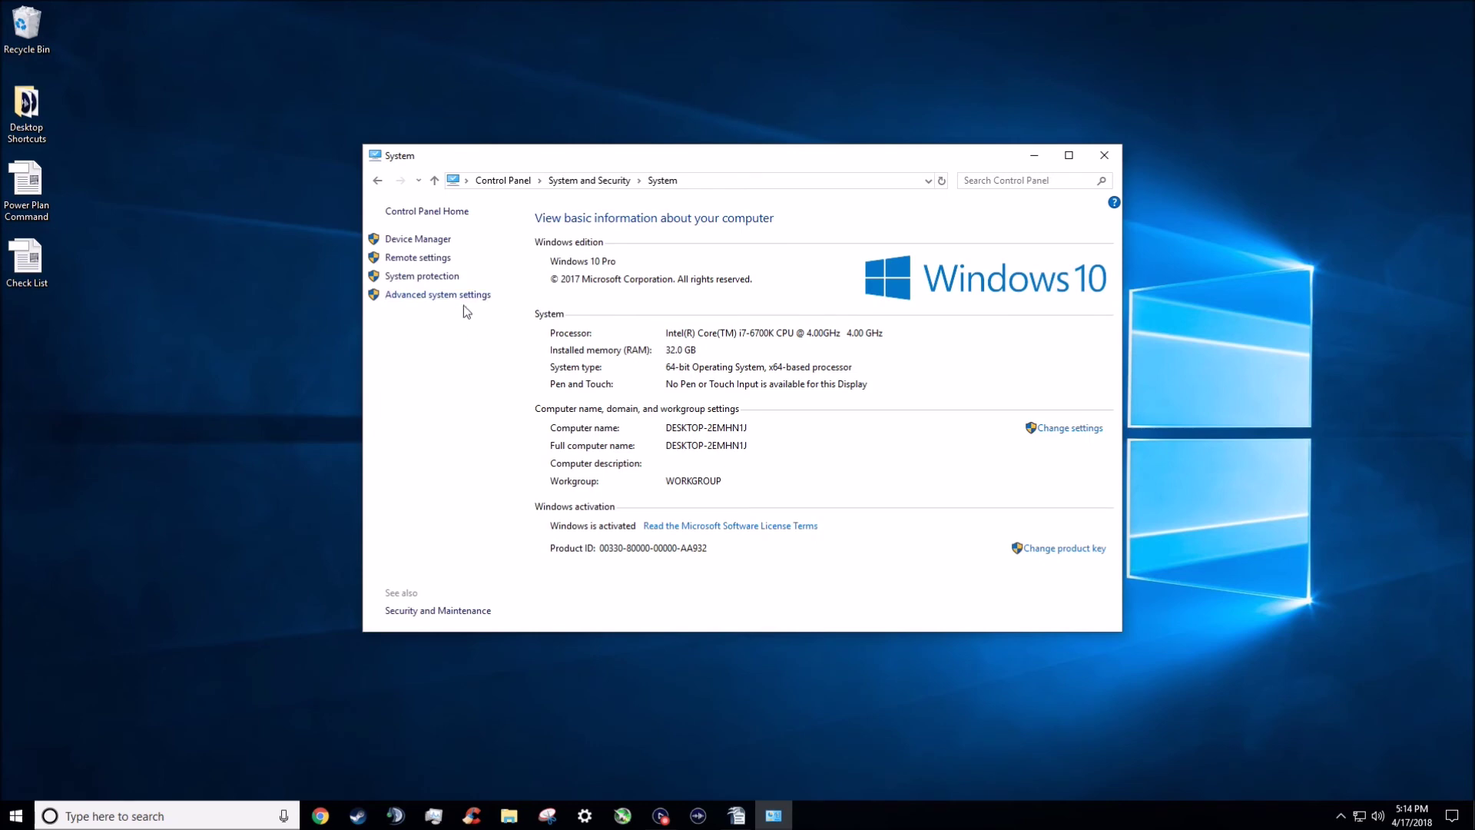
click(471, 296)
drag(269, 94, 781, 238)
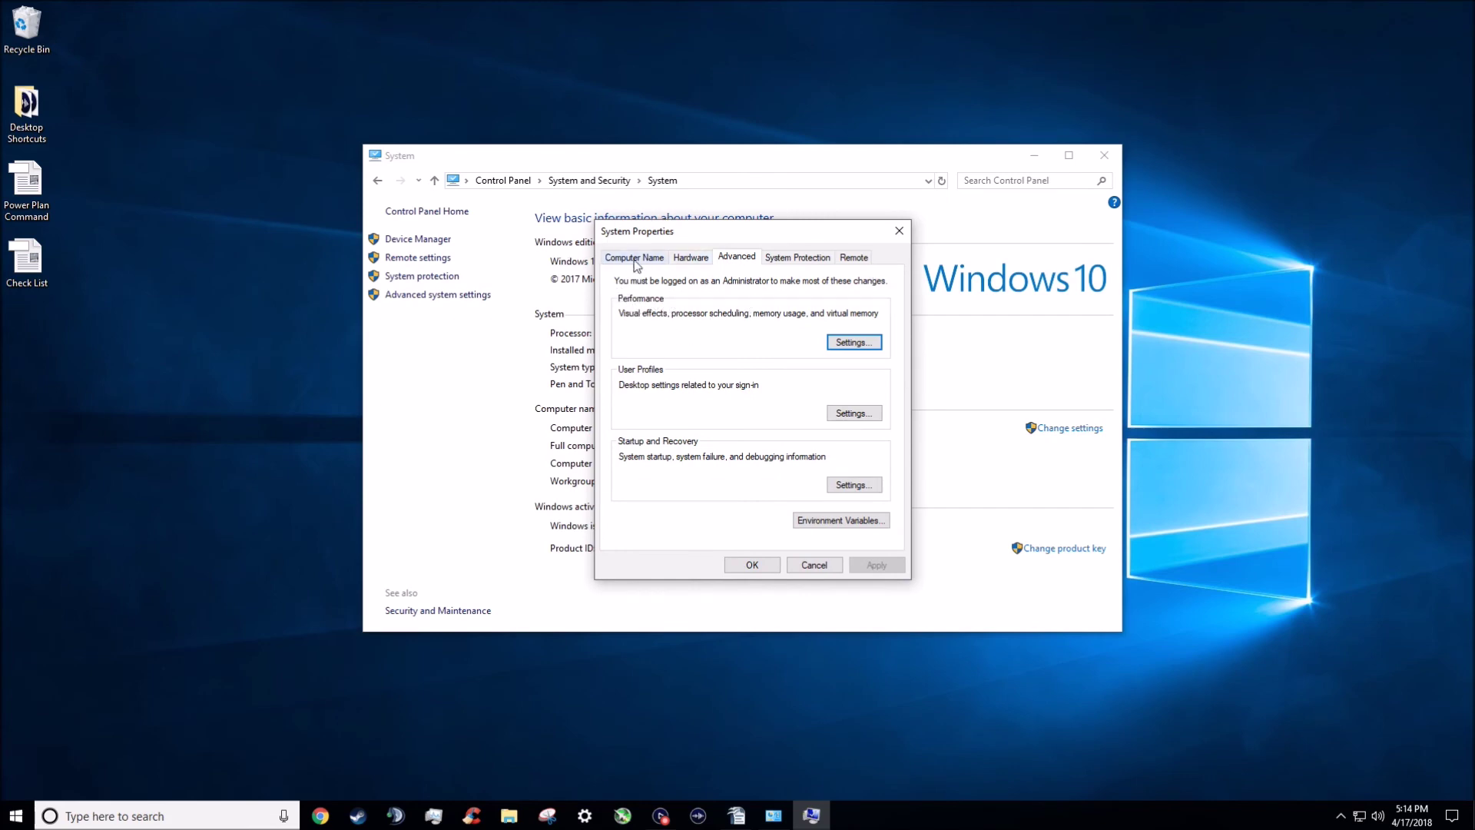
Set the visual effects in Performance Options to Adjust for best performance, apply it, and close System Properties and Control Panel.
click(845, 343)
drag(761, 290, 385, 217)
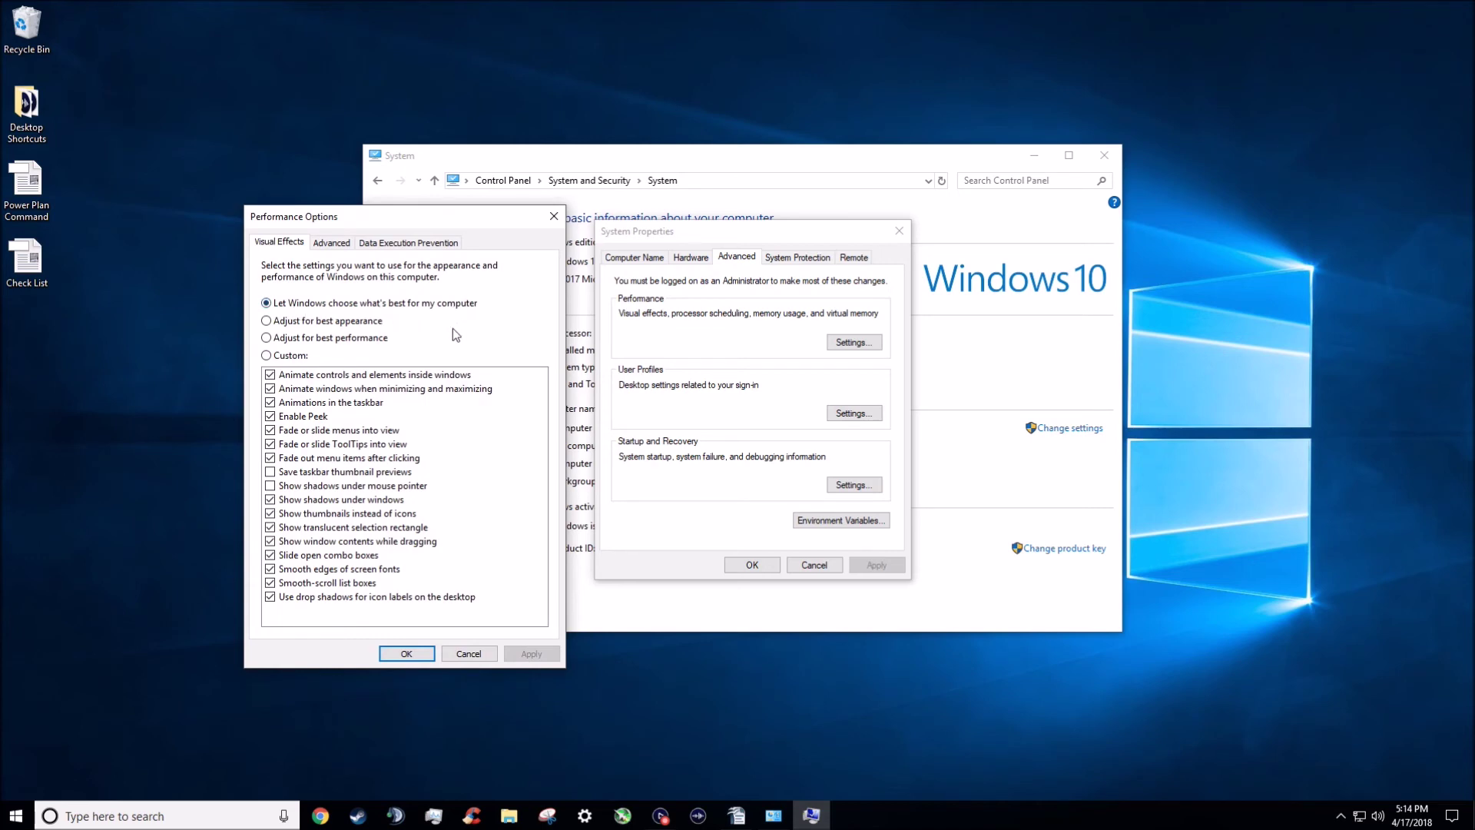
drag(441, 219, 499, 181)
click(435, 301)
click(576, 614)
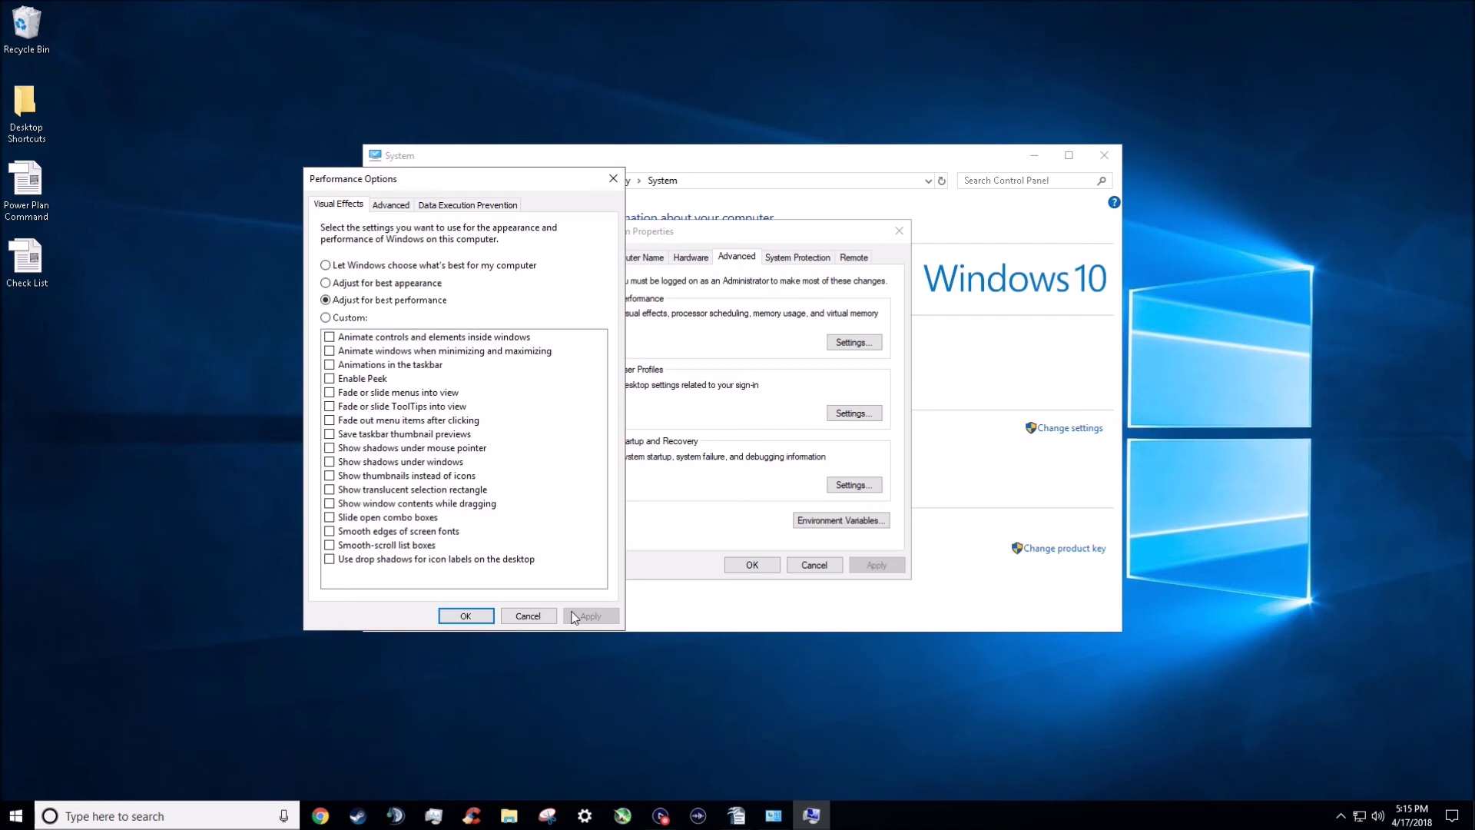
click(465, 616)
click(898, 230)
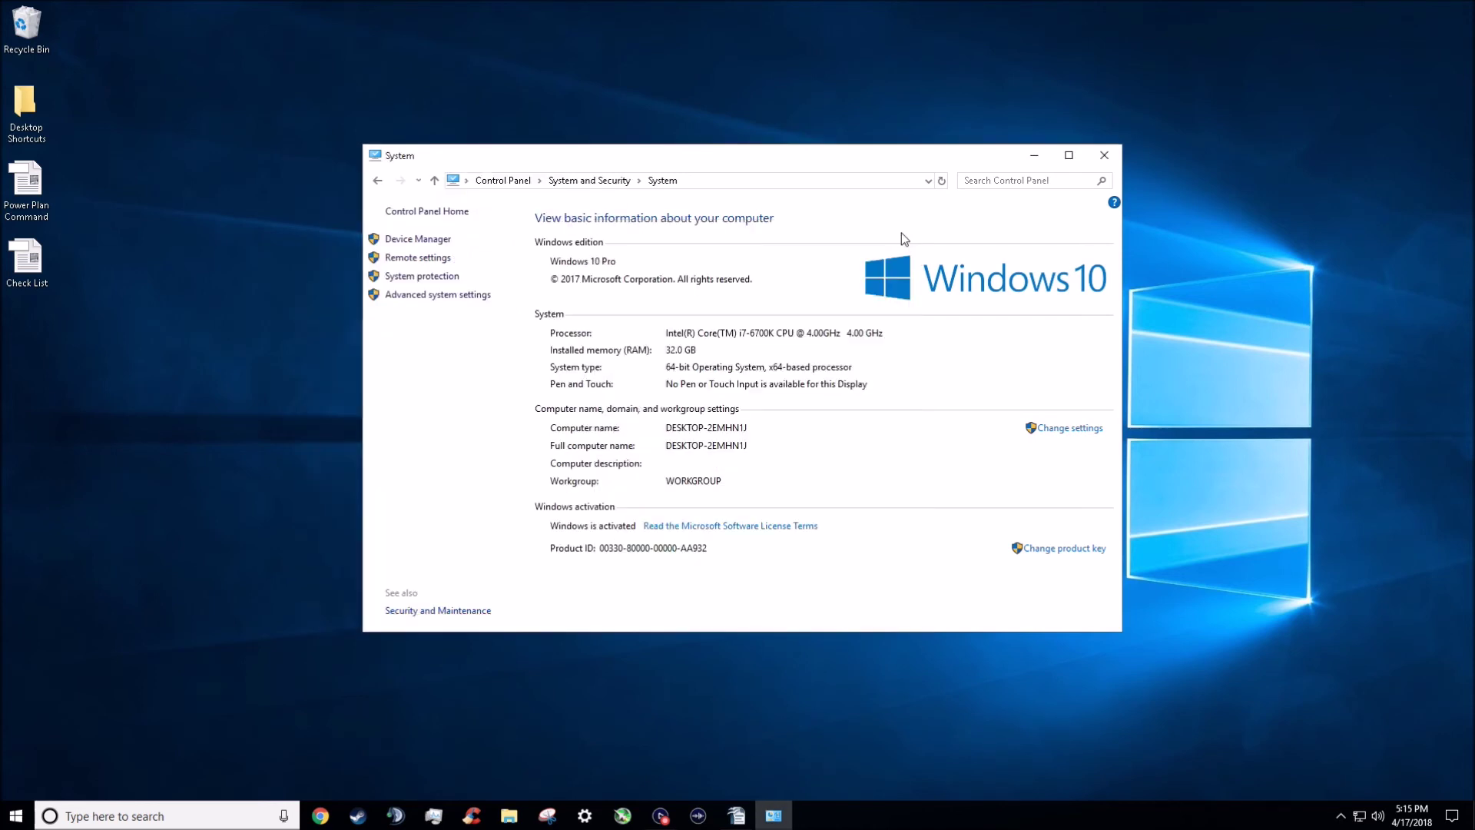
click(1104, 155)
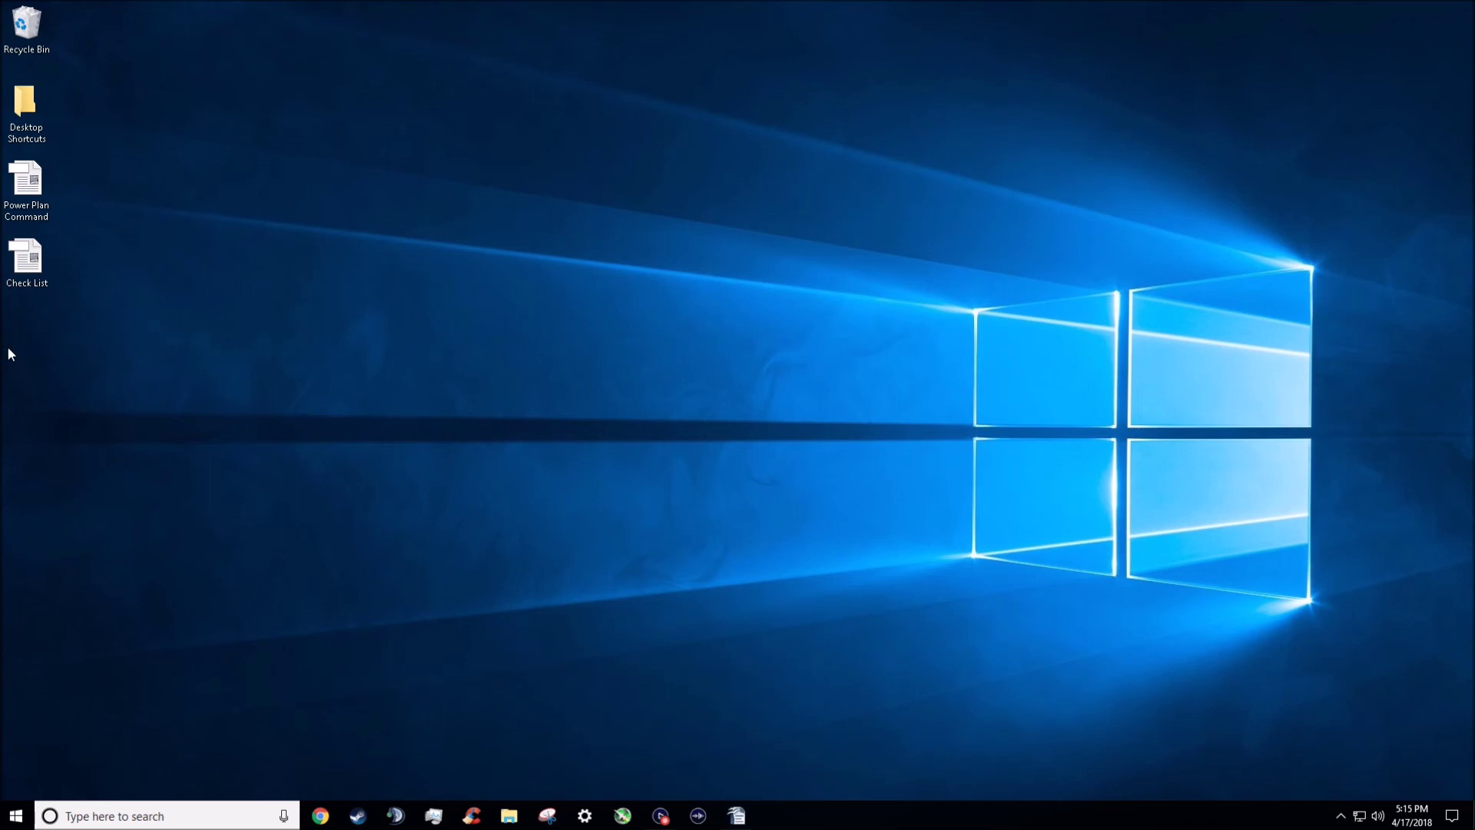
drag(4, 298, 74, 517)
mouse_move(77, 574)
mouse_down()
mouse_move(12, 306)
mouse_move(34, 569)
mouse_move(67, 597)
mouse_up()
Open File Explorer and bring up its Folder Options dialog over the window.
click(175, 814)
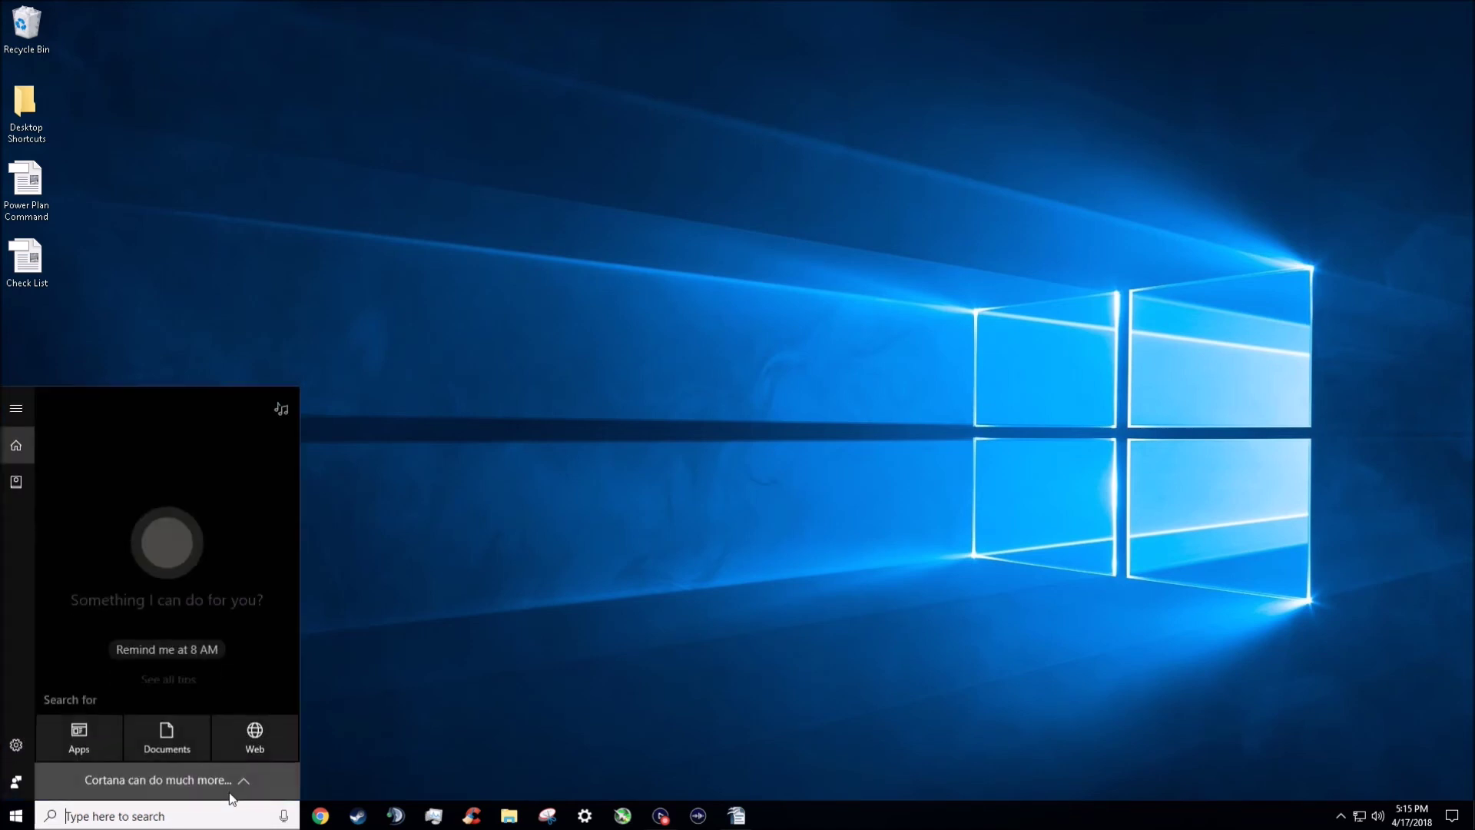
text(file explo)
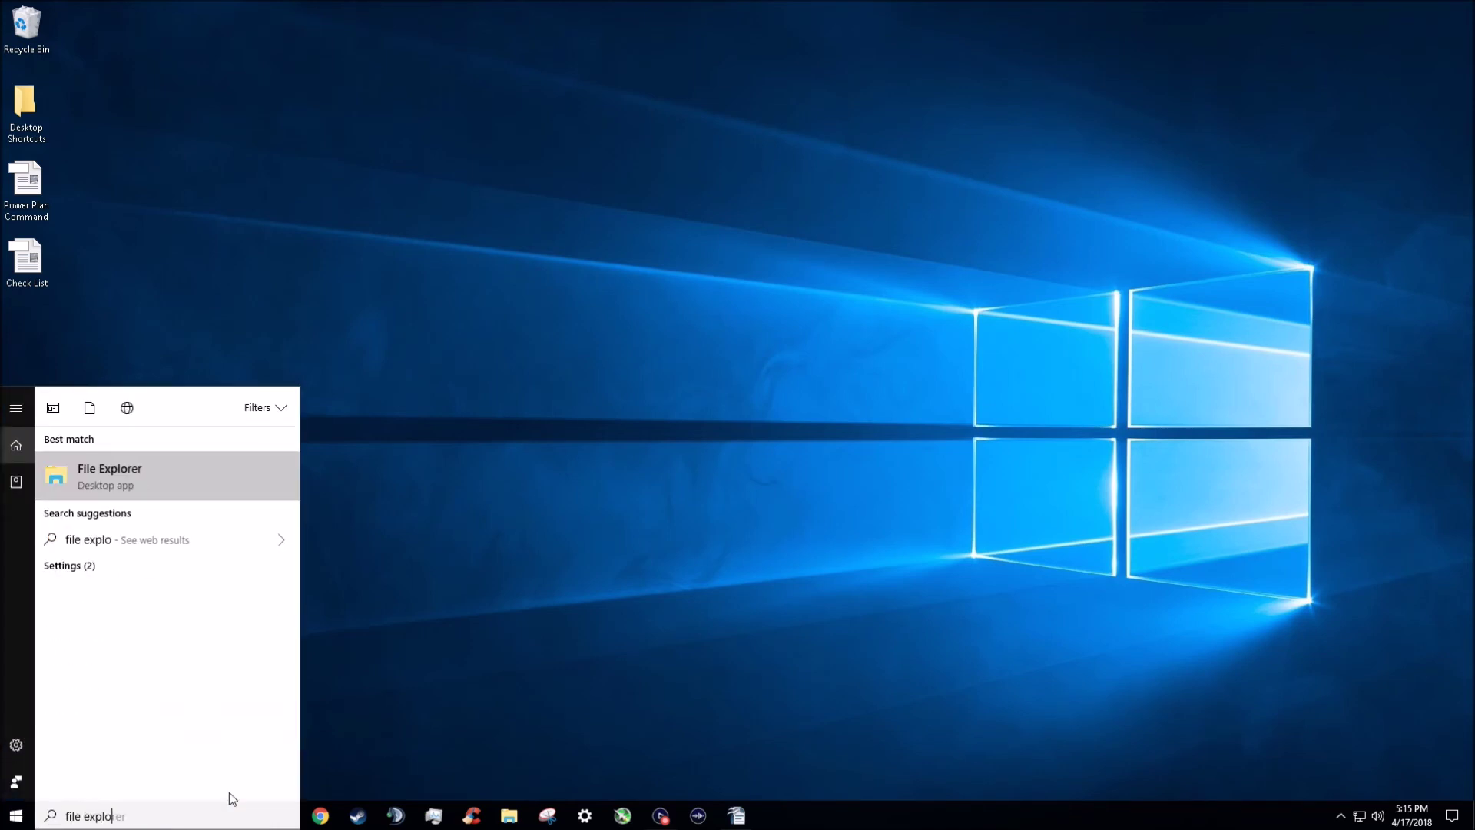
click(225, 465)
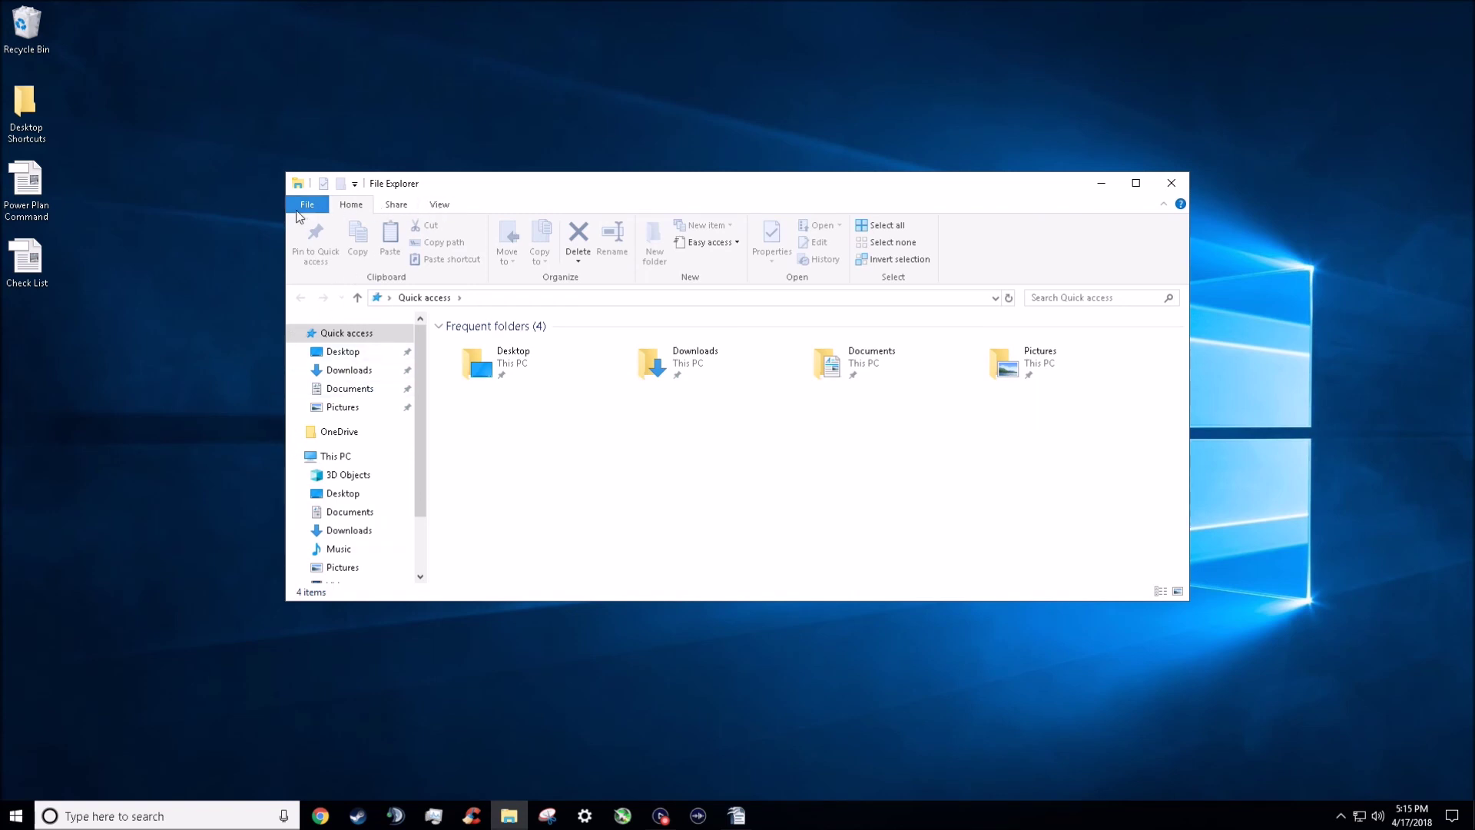
click(437, 205)
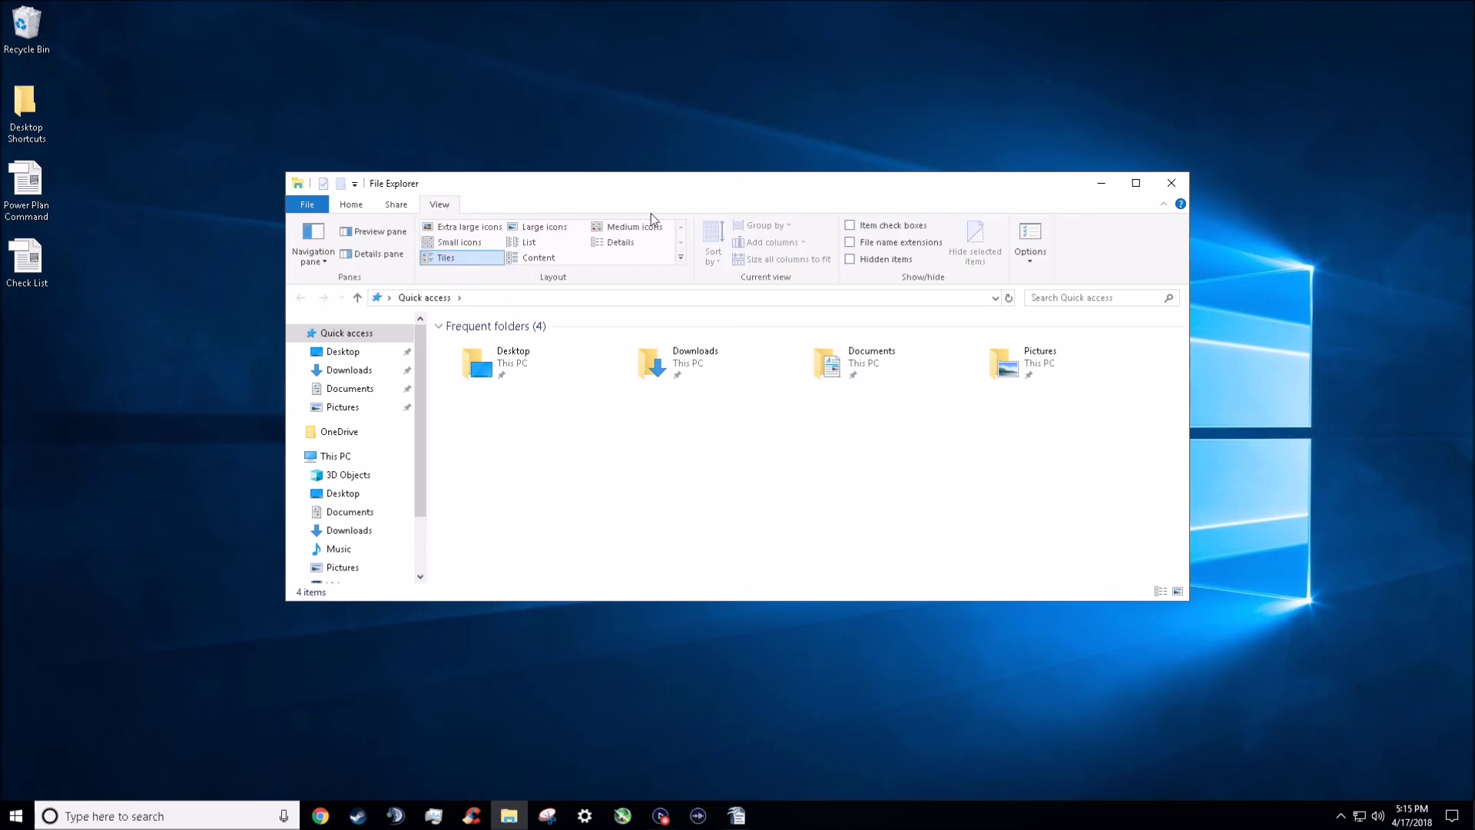
click(1045, 240)
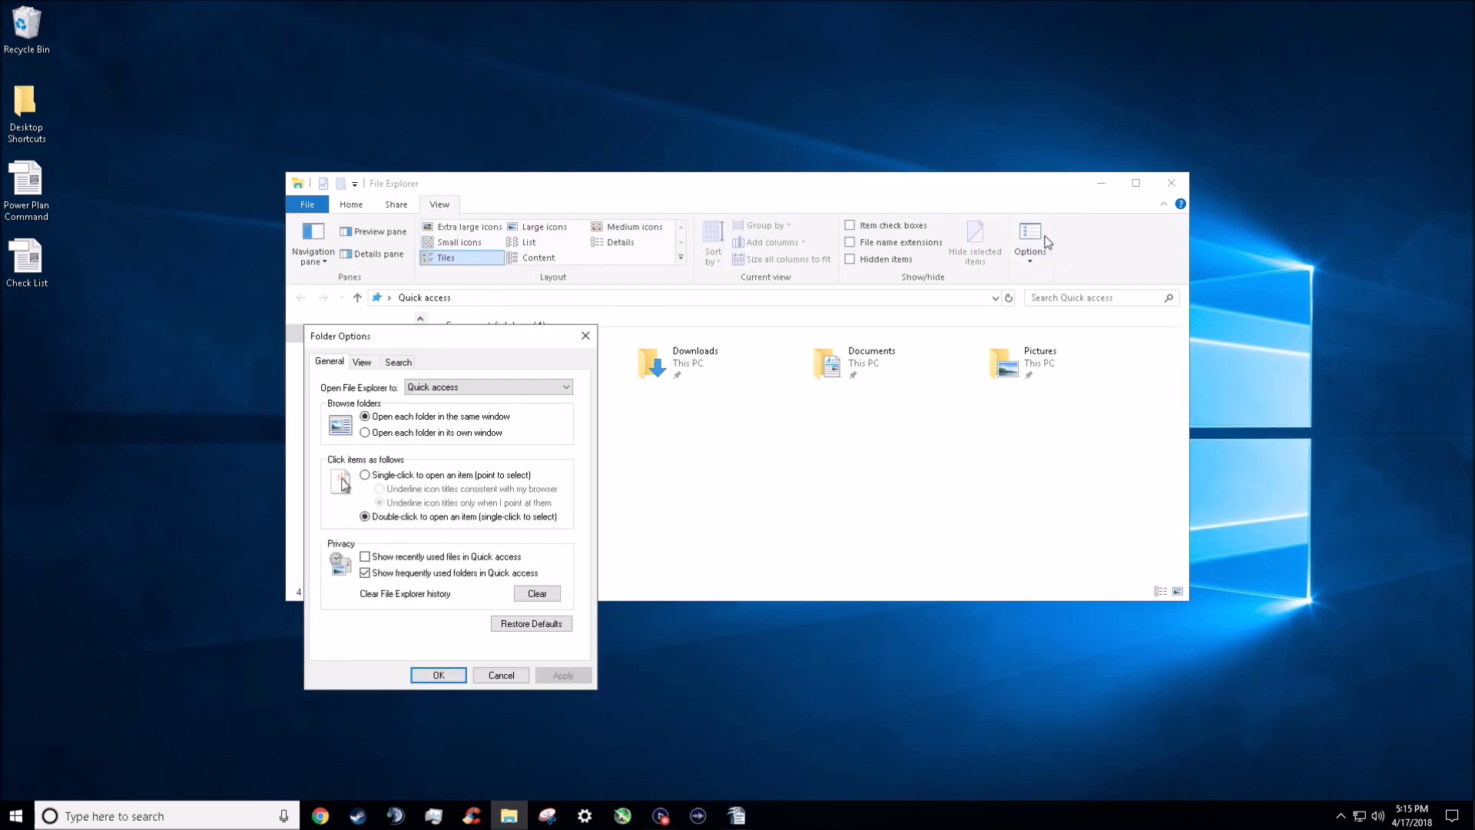
click(586, 336)
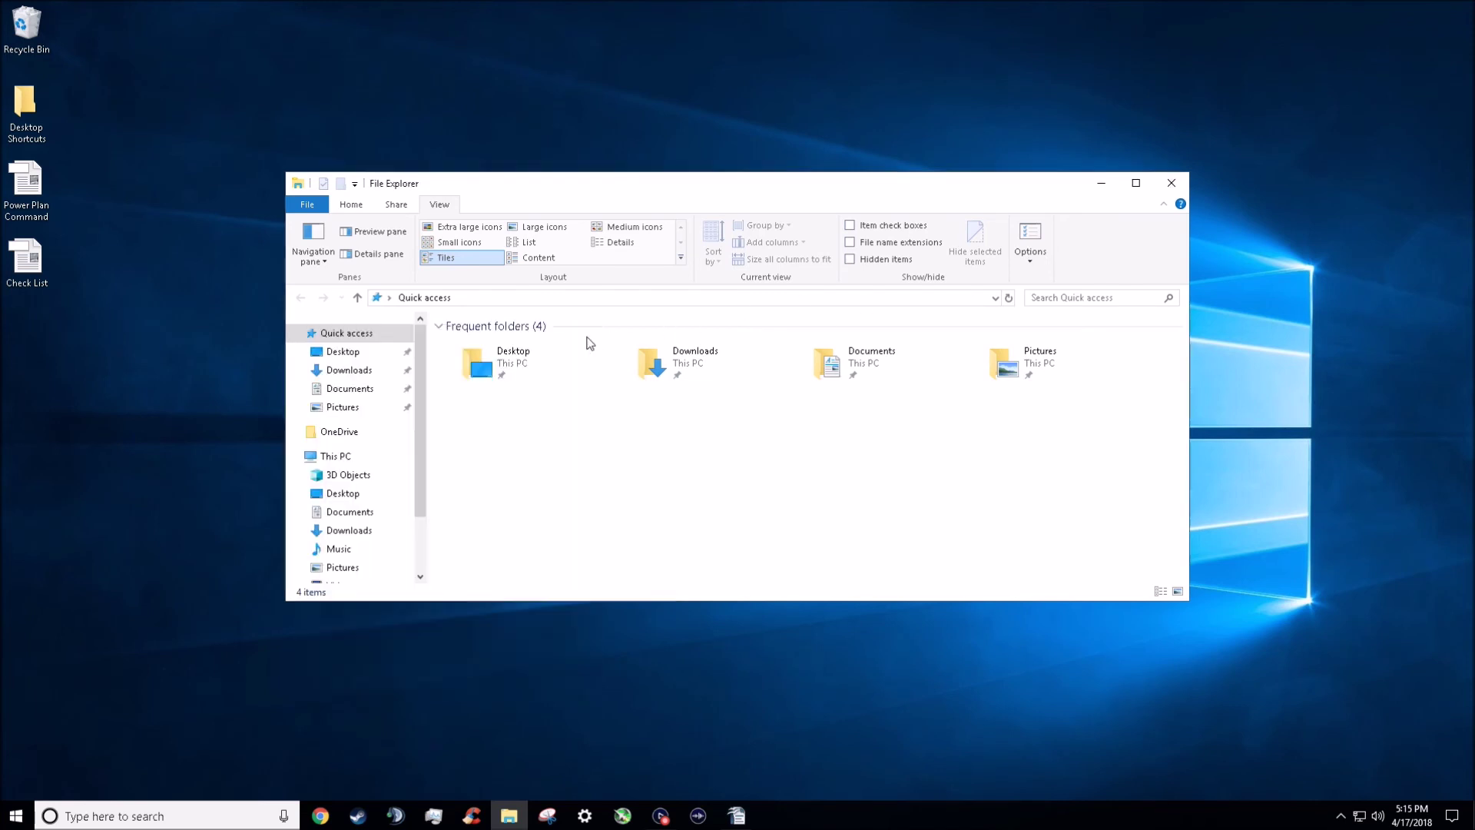
click(1030, 238)
drag(507, 336, 639, 264)
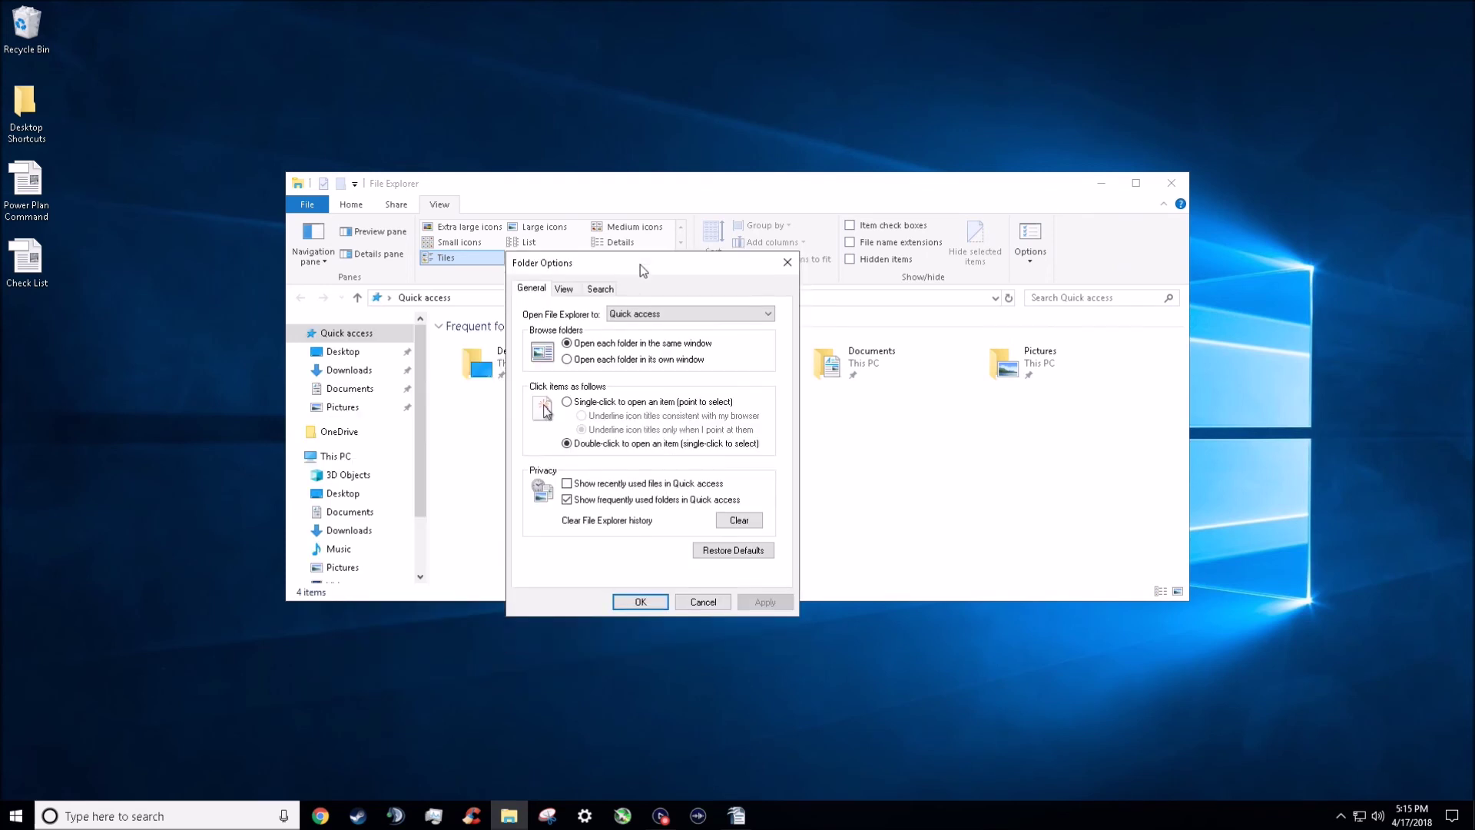
Turn off "Always show icons, never thumbnails" in the folder view settings, apply the change and close File Explorer.
click(572, 292)
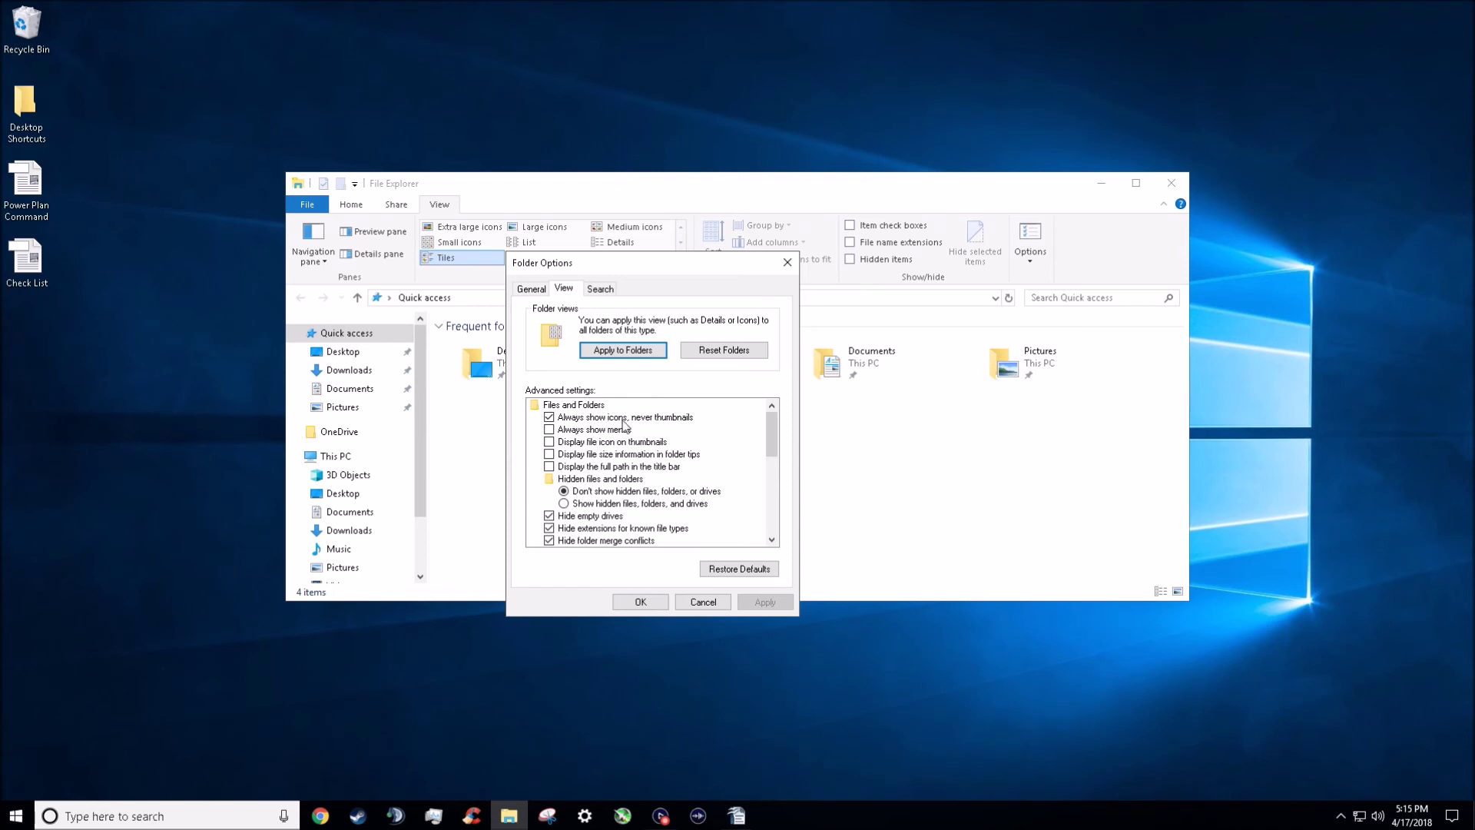
click(596, 418)
click(758, 601)
click(640, 601)
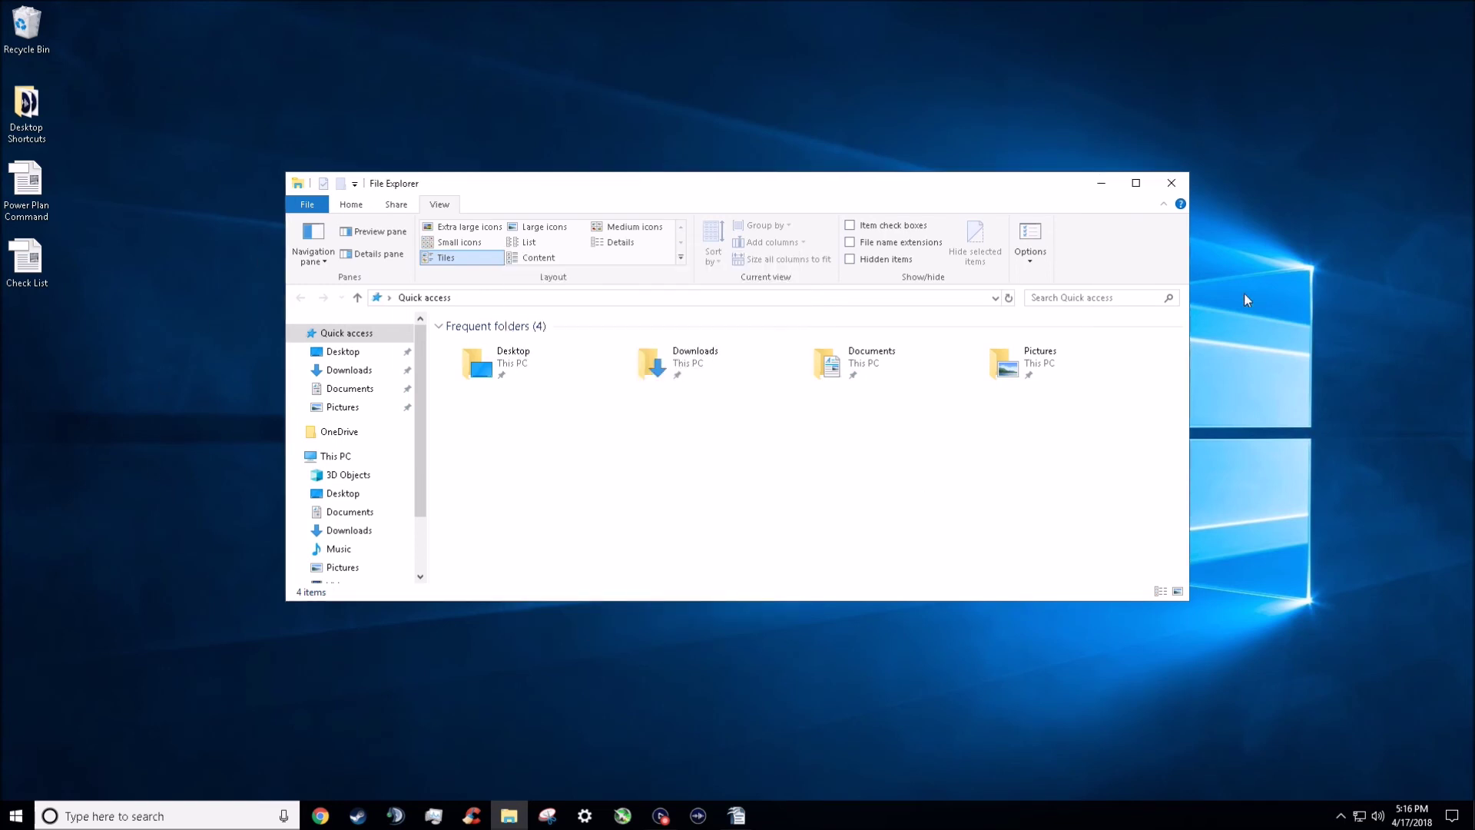
click(1171, 183)
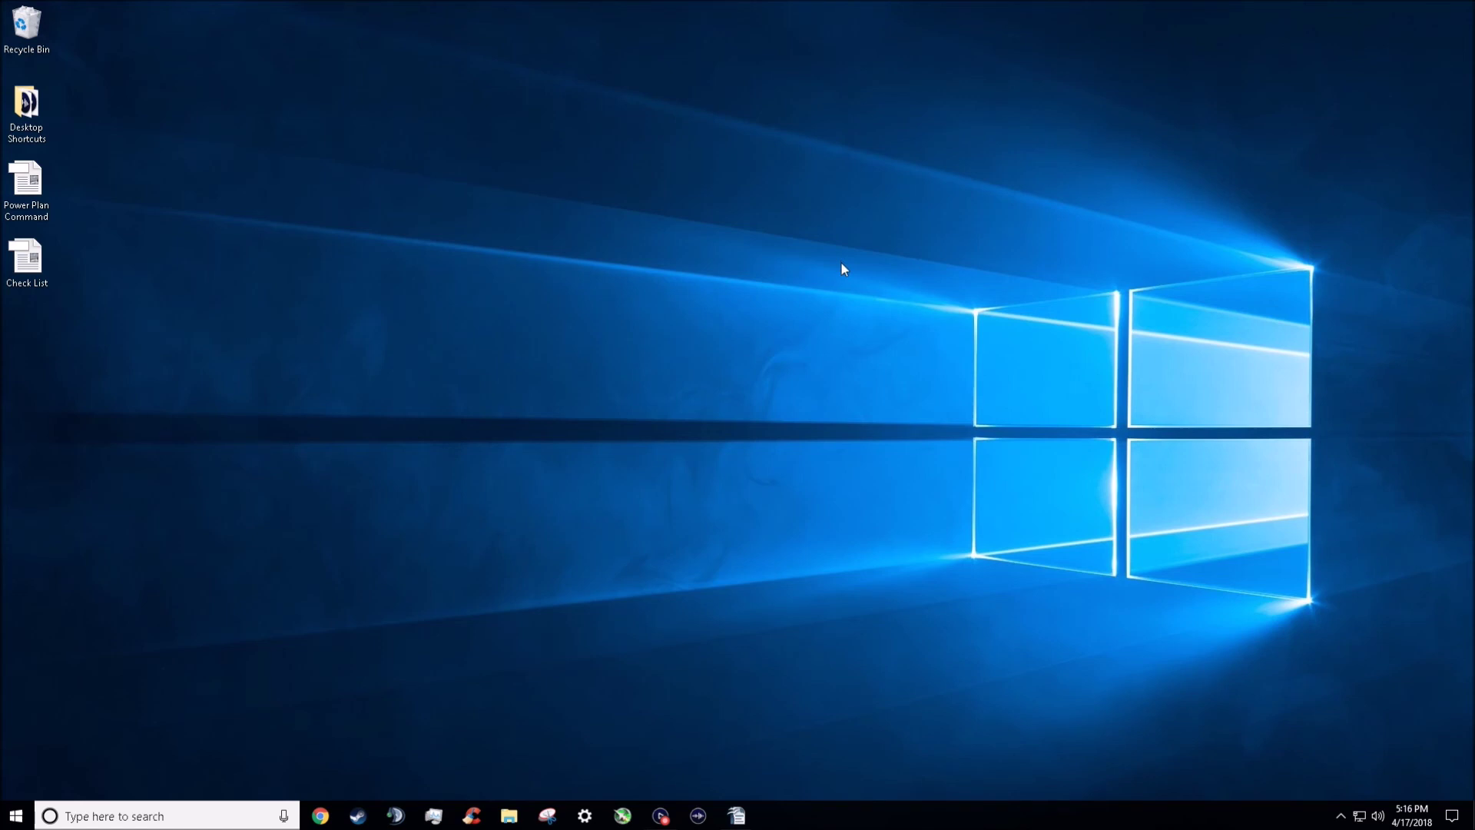
Open Task Manager in its detailed view and show the list of startup programs.
click(154, 816)
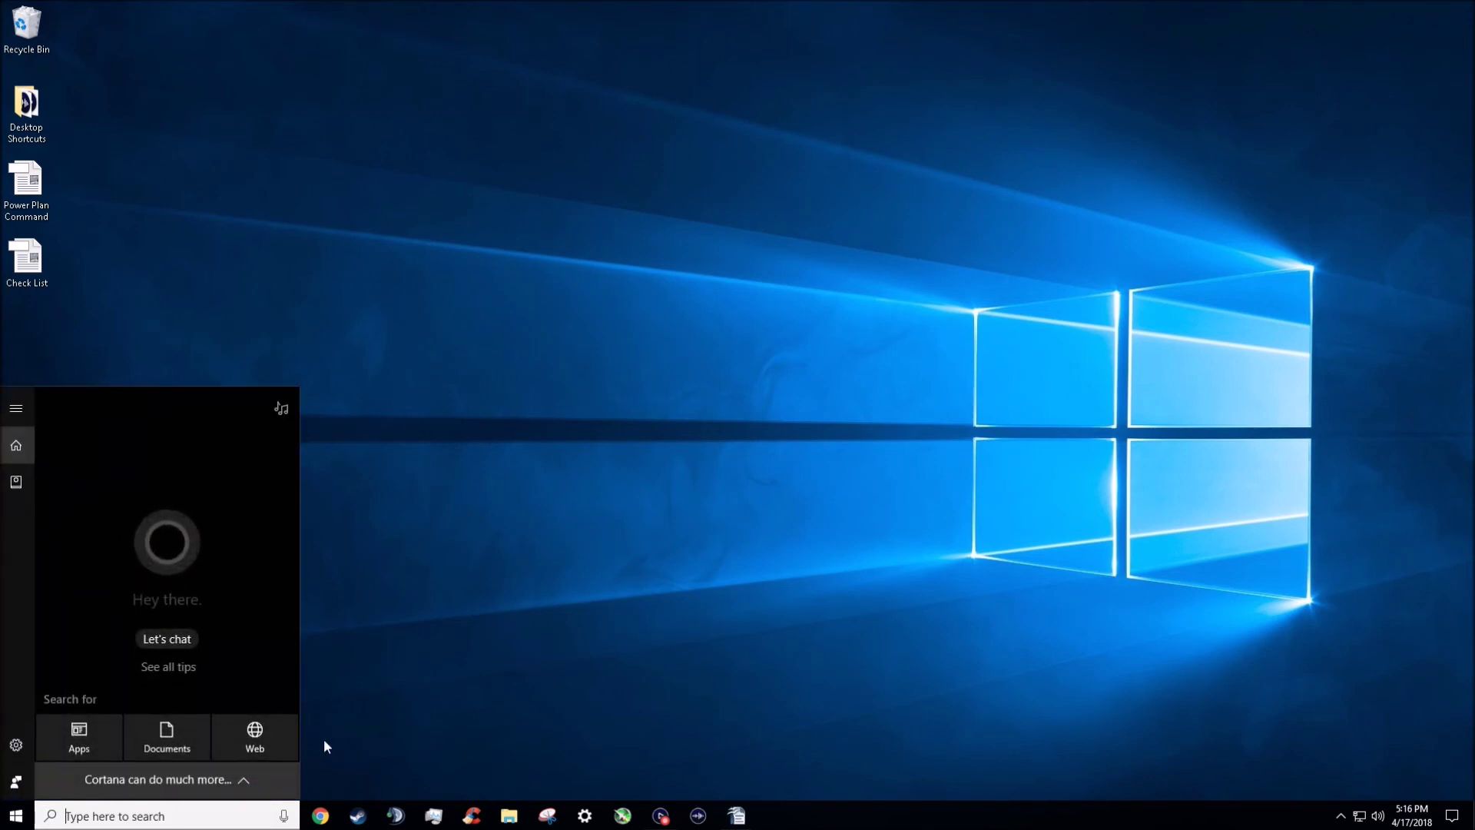
click(324, 739)
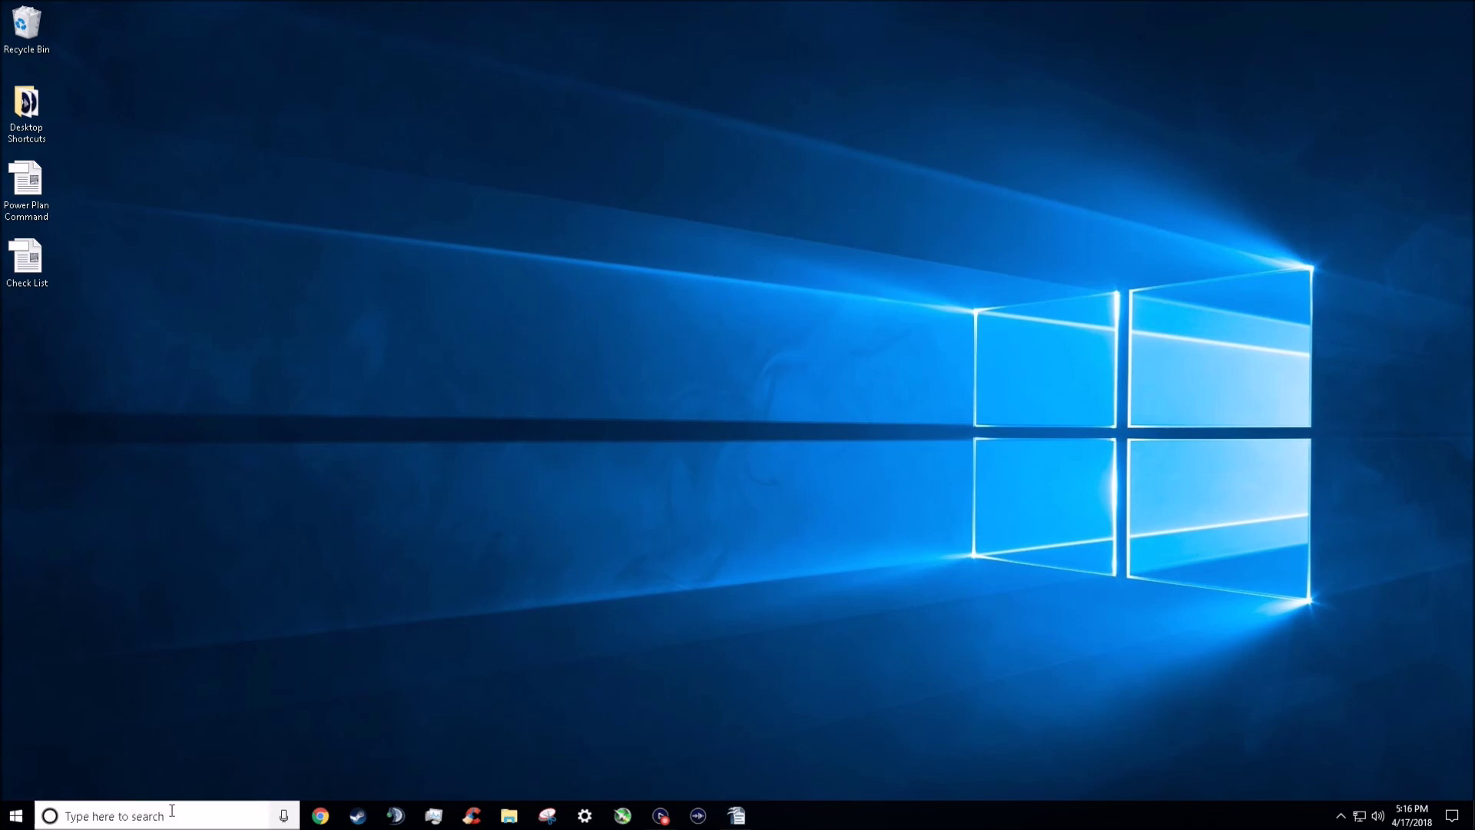
click(219, 821)
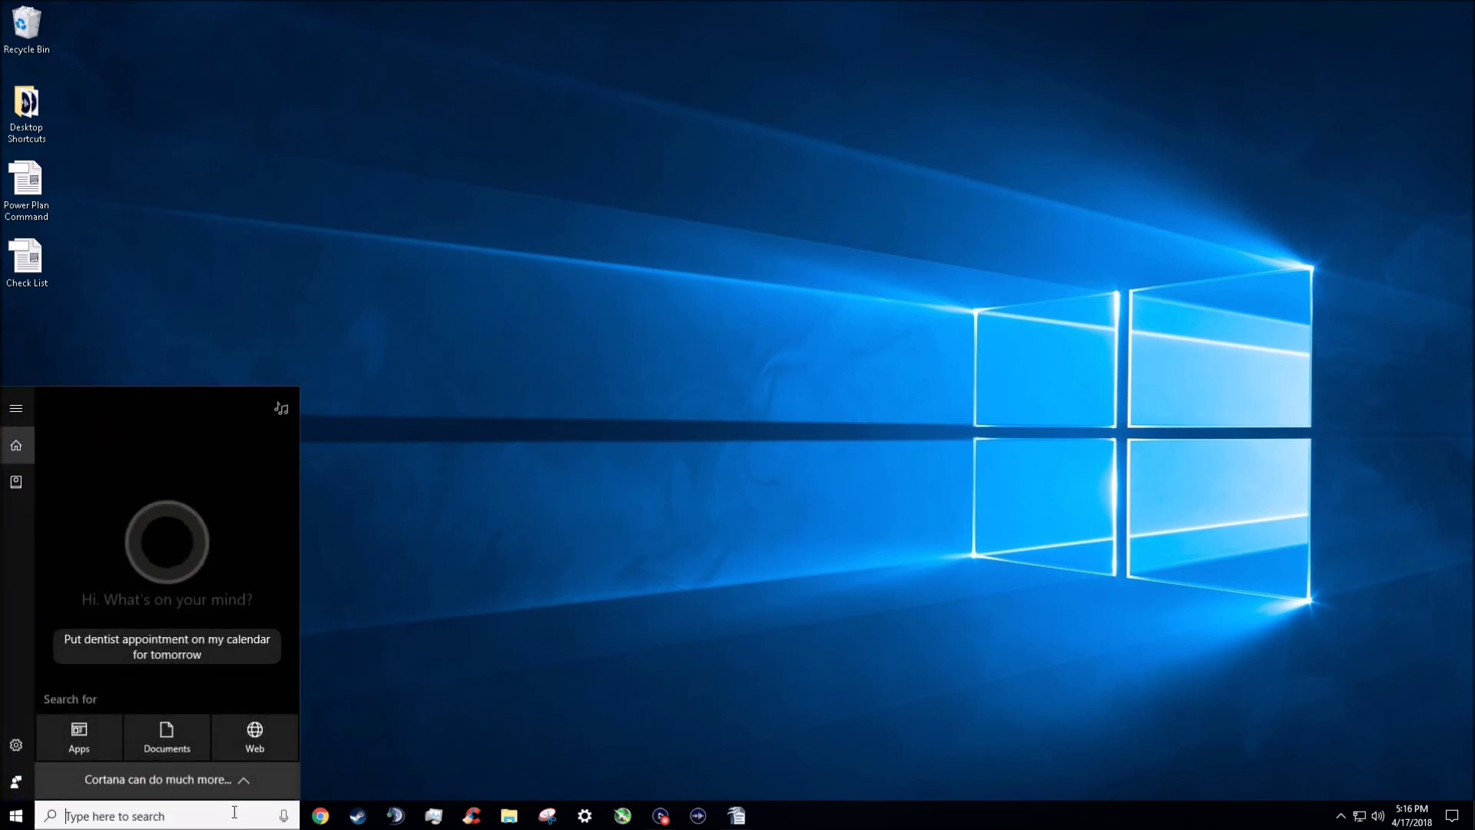
text(task manager)
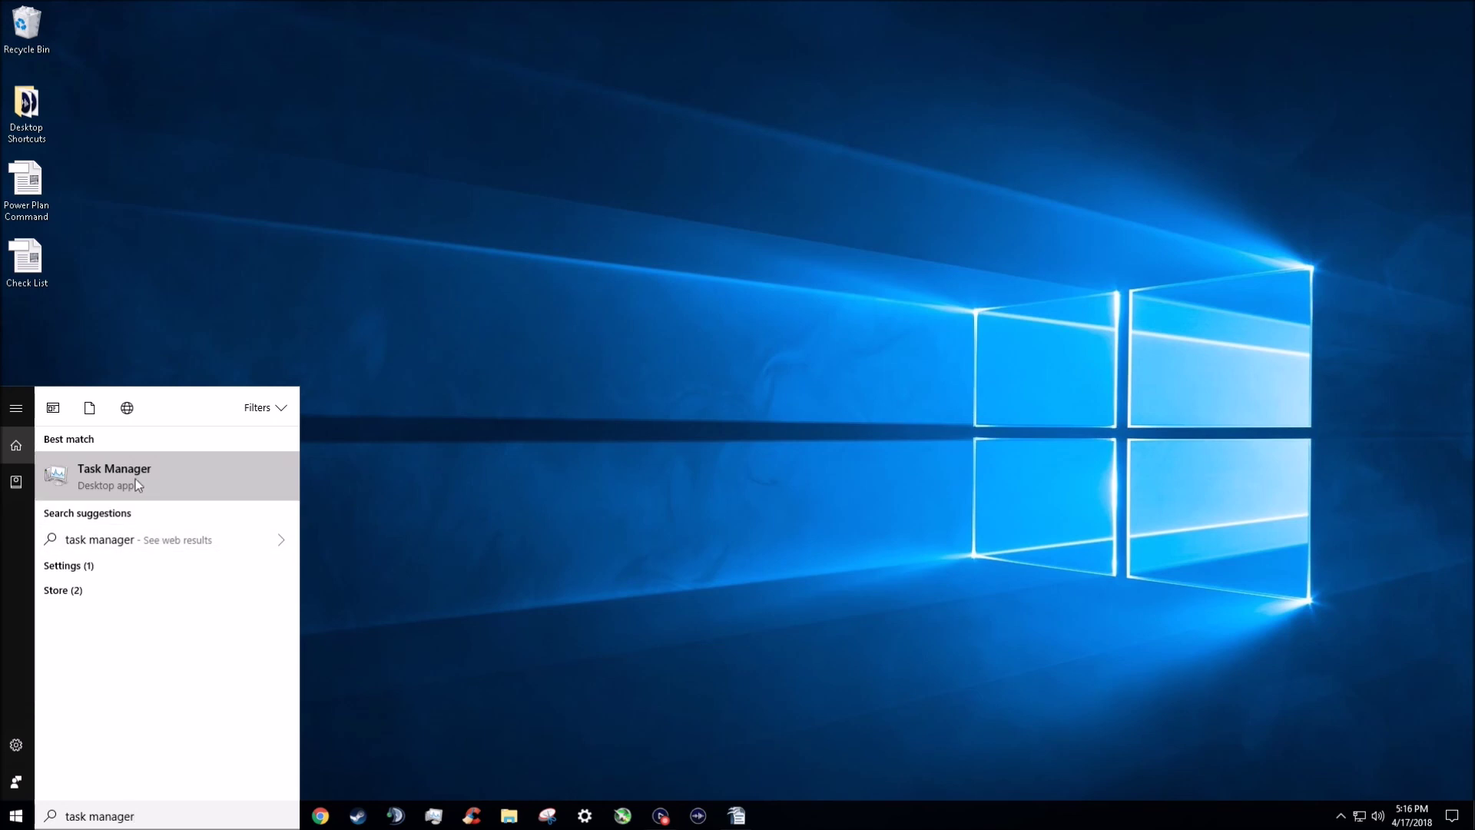
click(163, 472)
drag(461, 229, 738, 187)
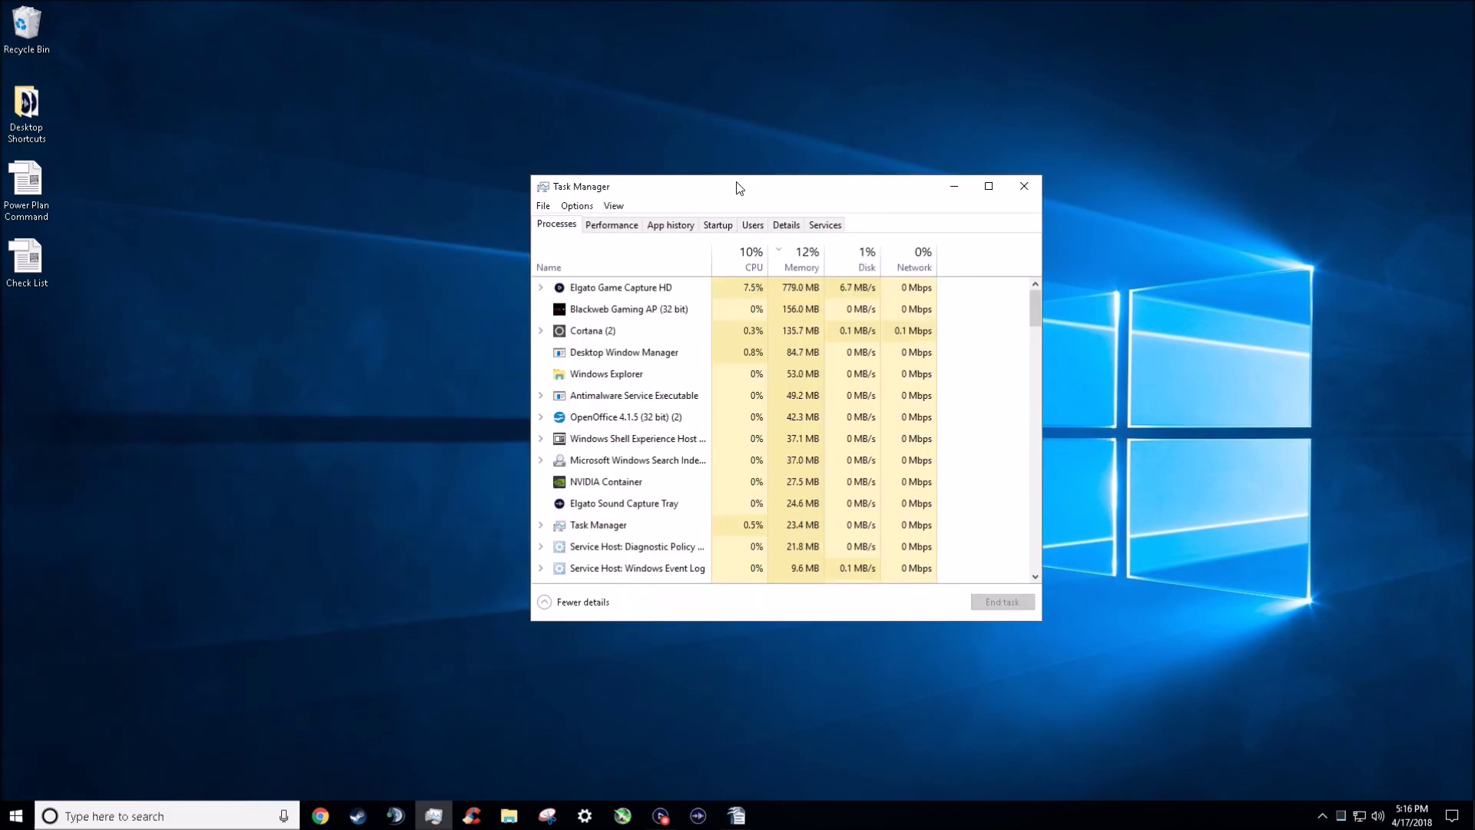
click(560, 605)
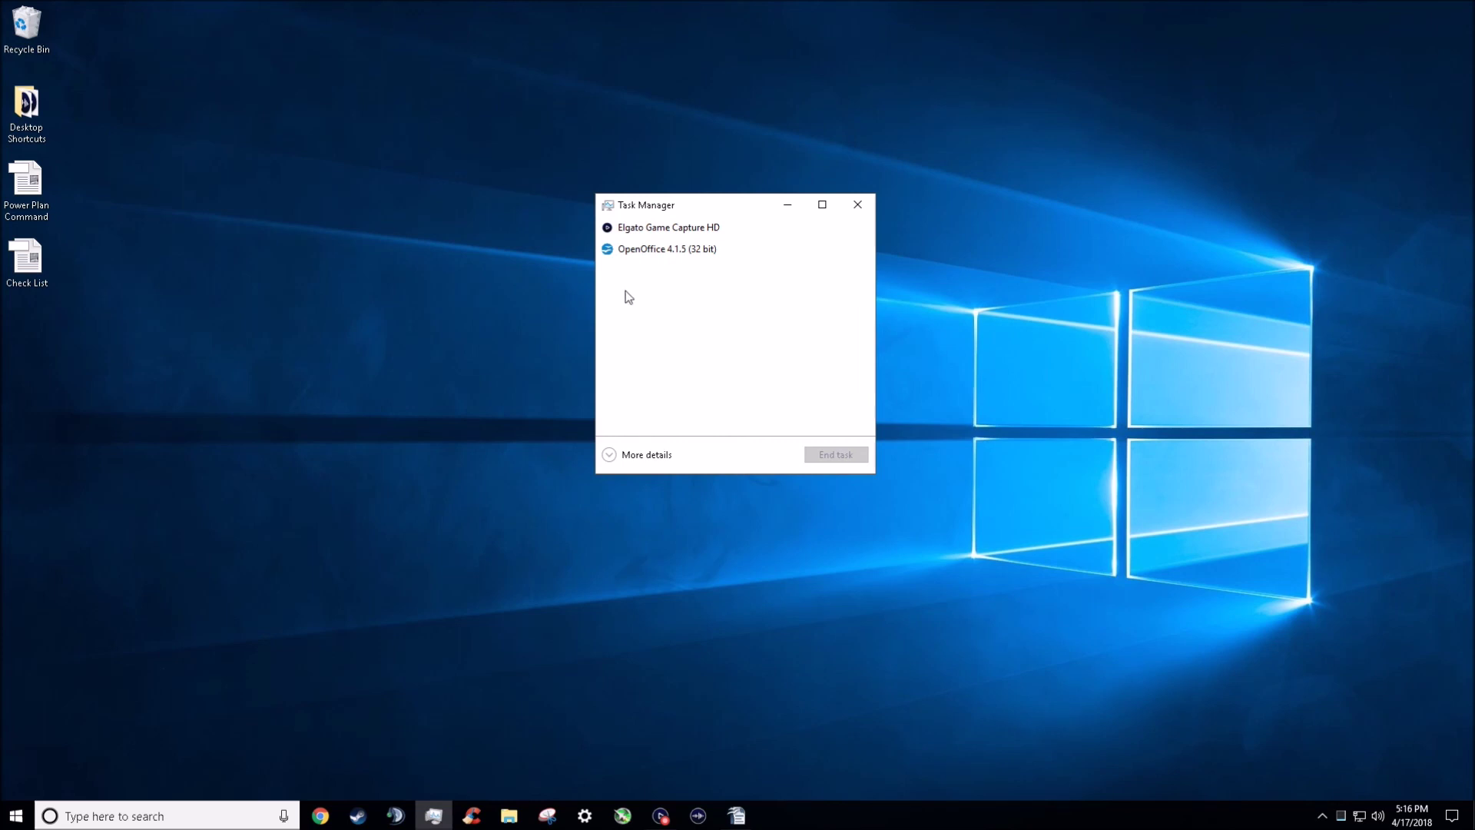
click(636, 458)
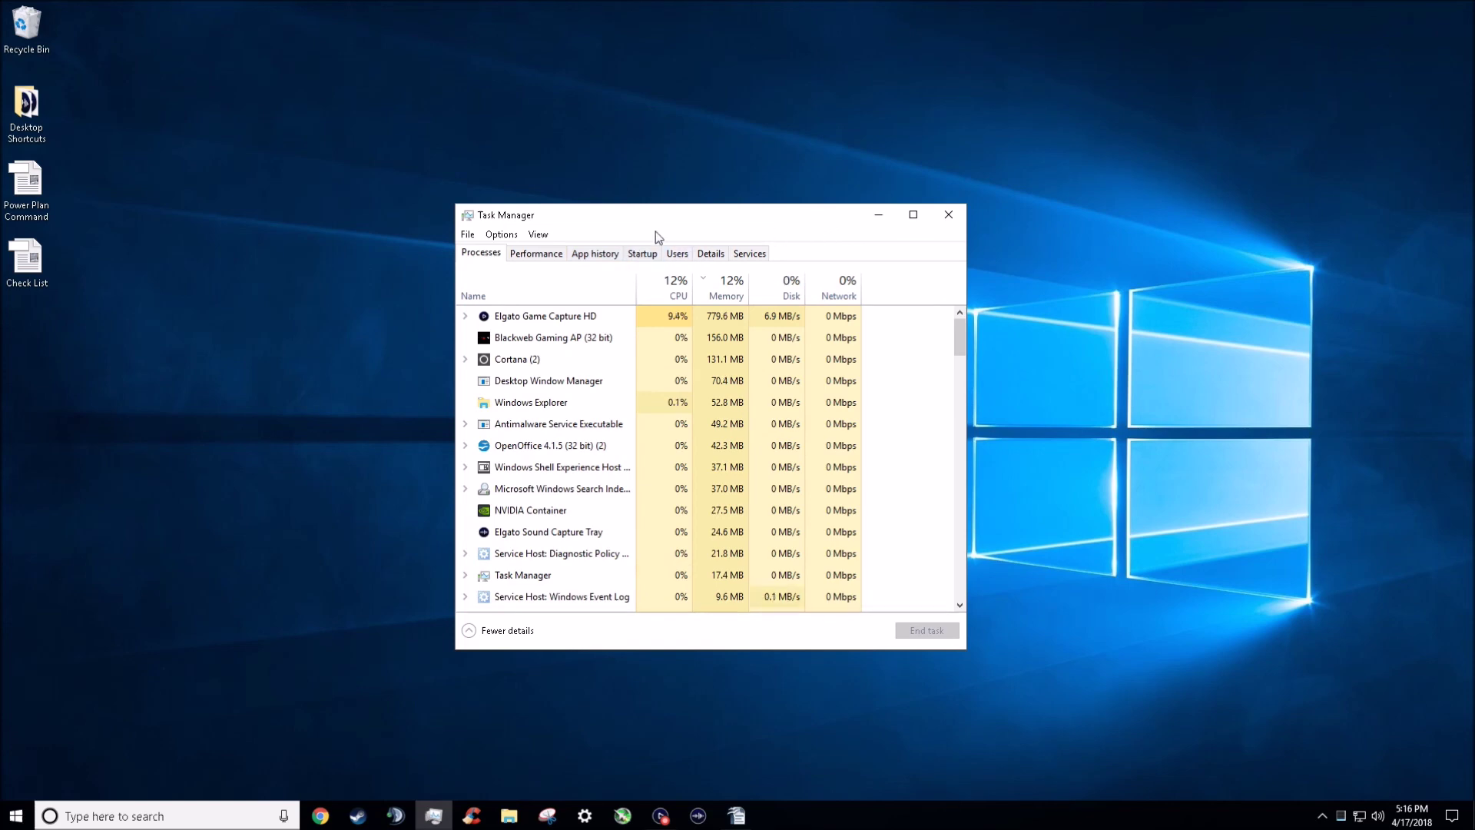
click(658, 255)
Try disabling the Blackweb Gaming AP startup program, and enable it again.
click(745, 358)
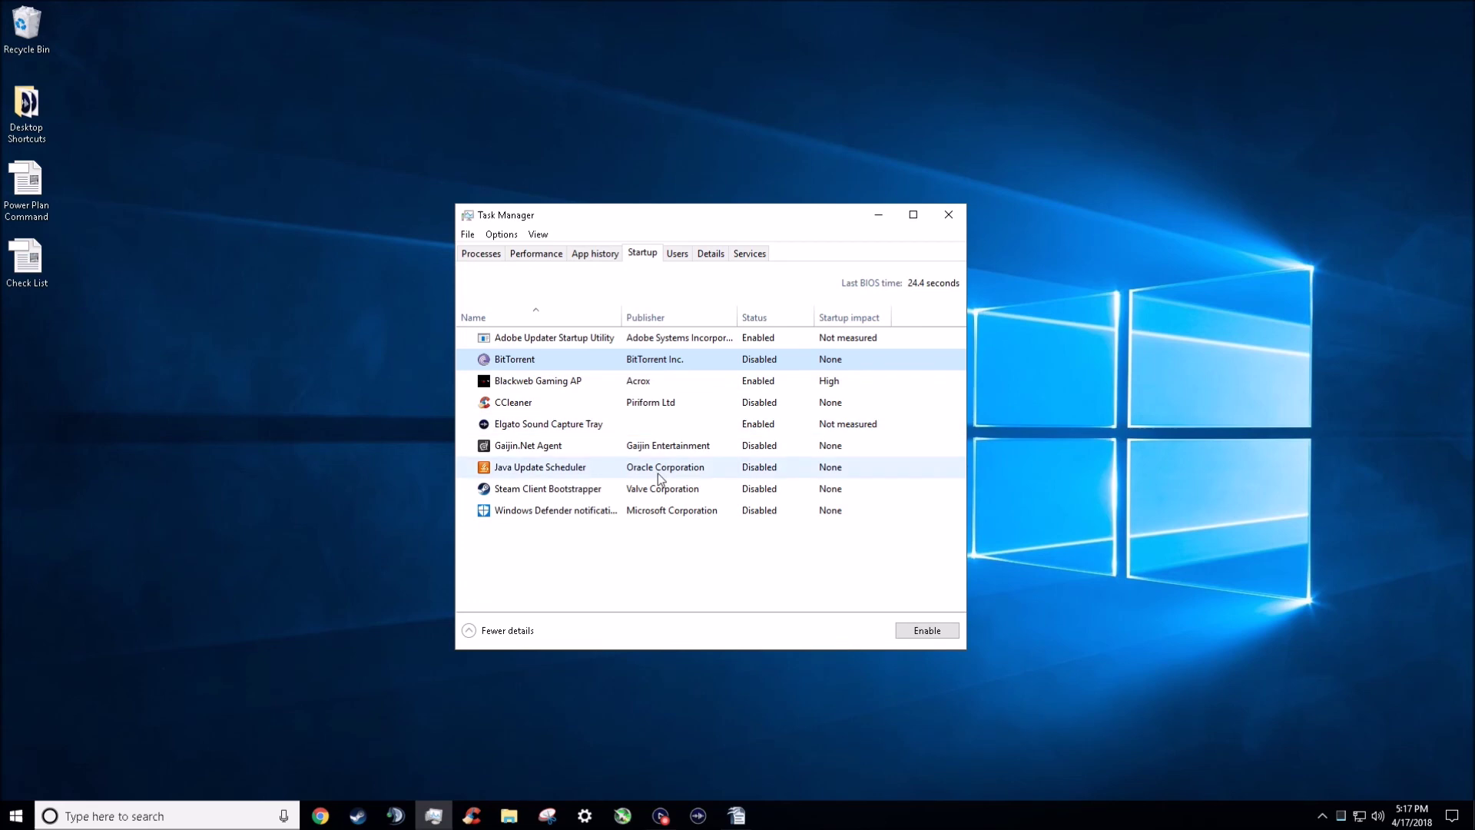
click(768, 342)
click(778, 381)
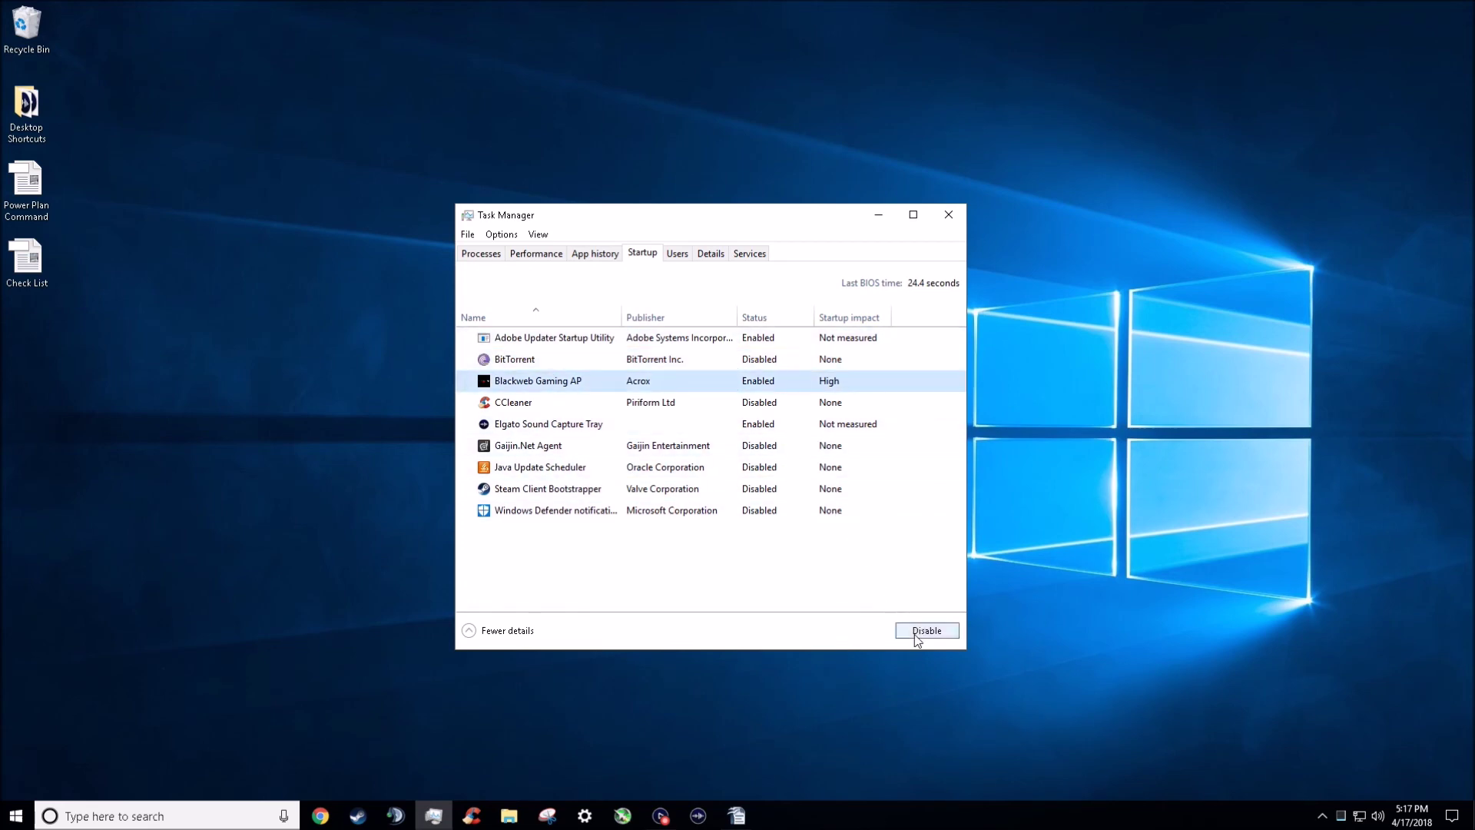
click(830, 358)
click(803, 381)
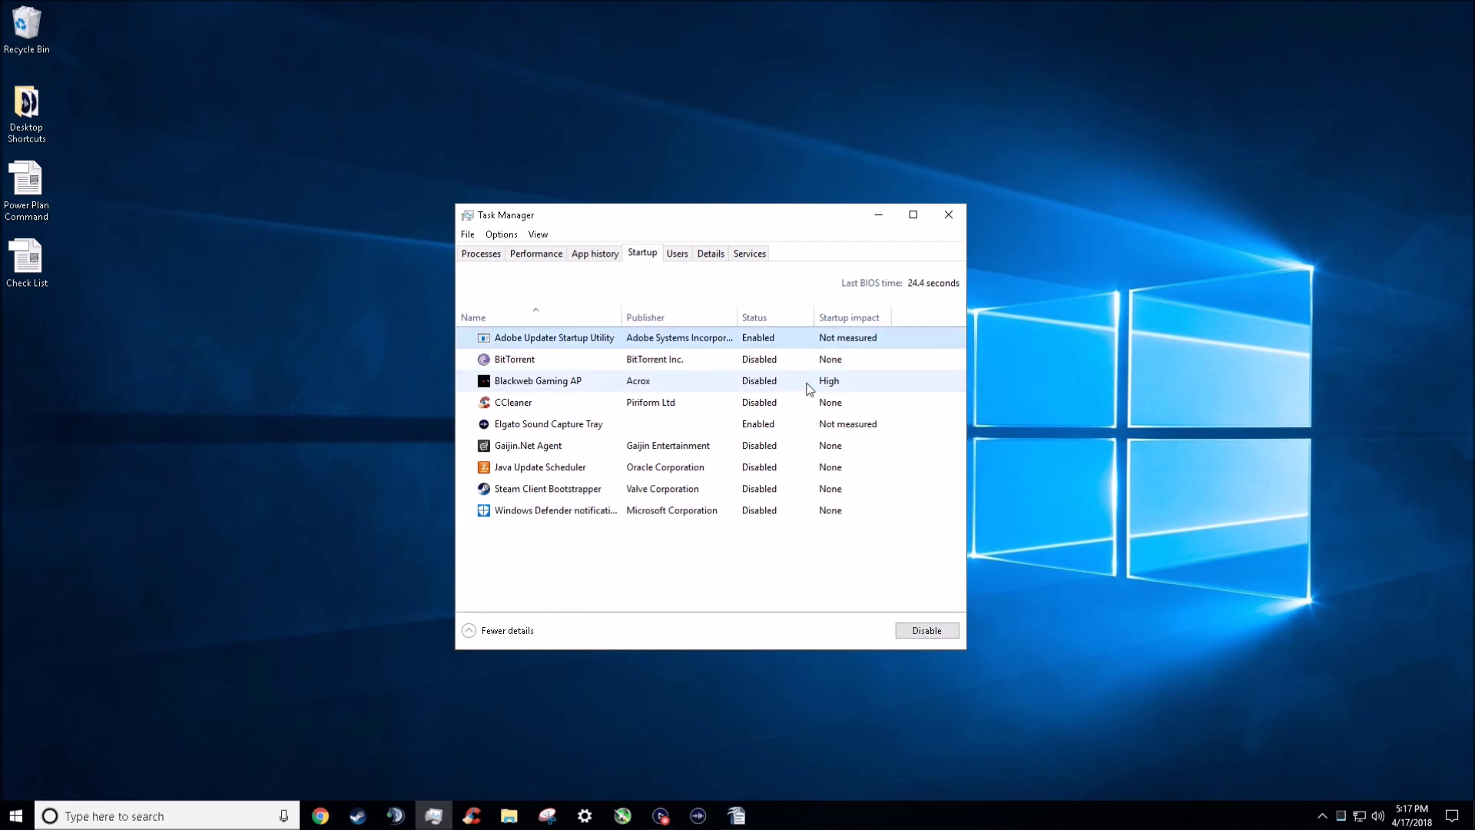
click(913, 631)
click(788, 404)
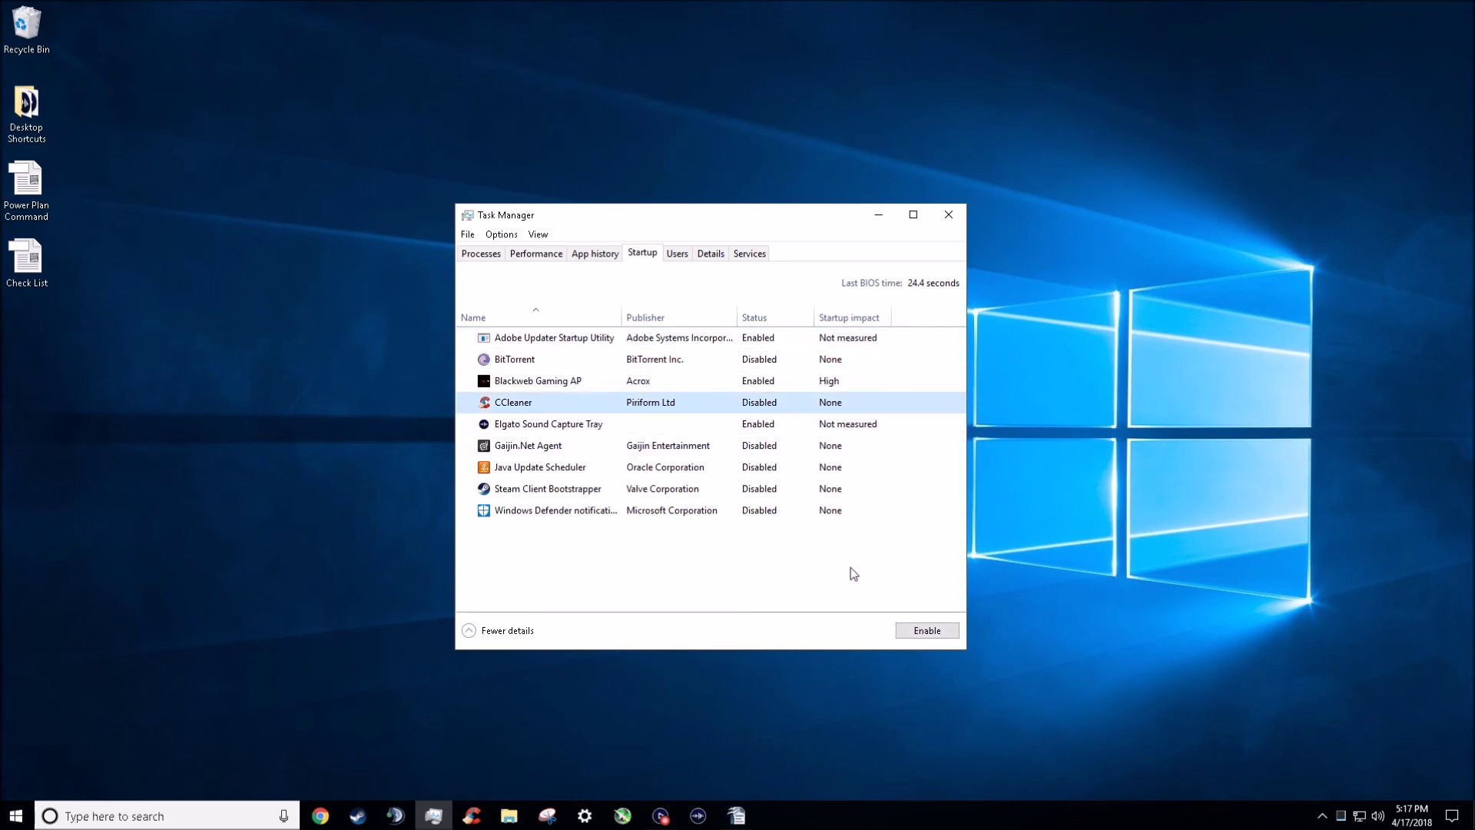
Check the Windows Defender notification and Elgato Sound Capture Tray startup entries, and close Task Manager.
click(844, 511)
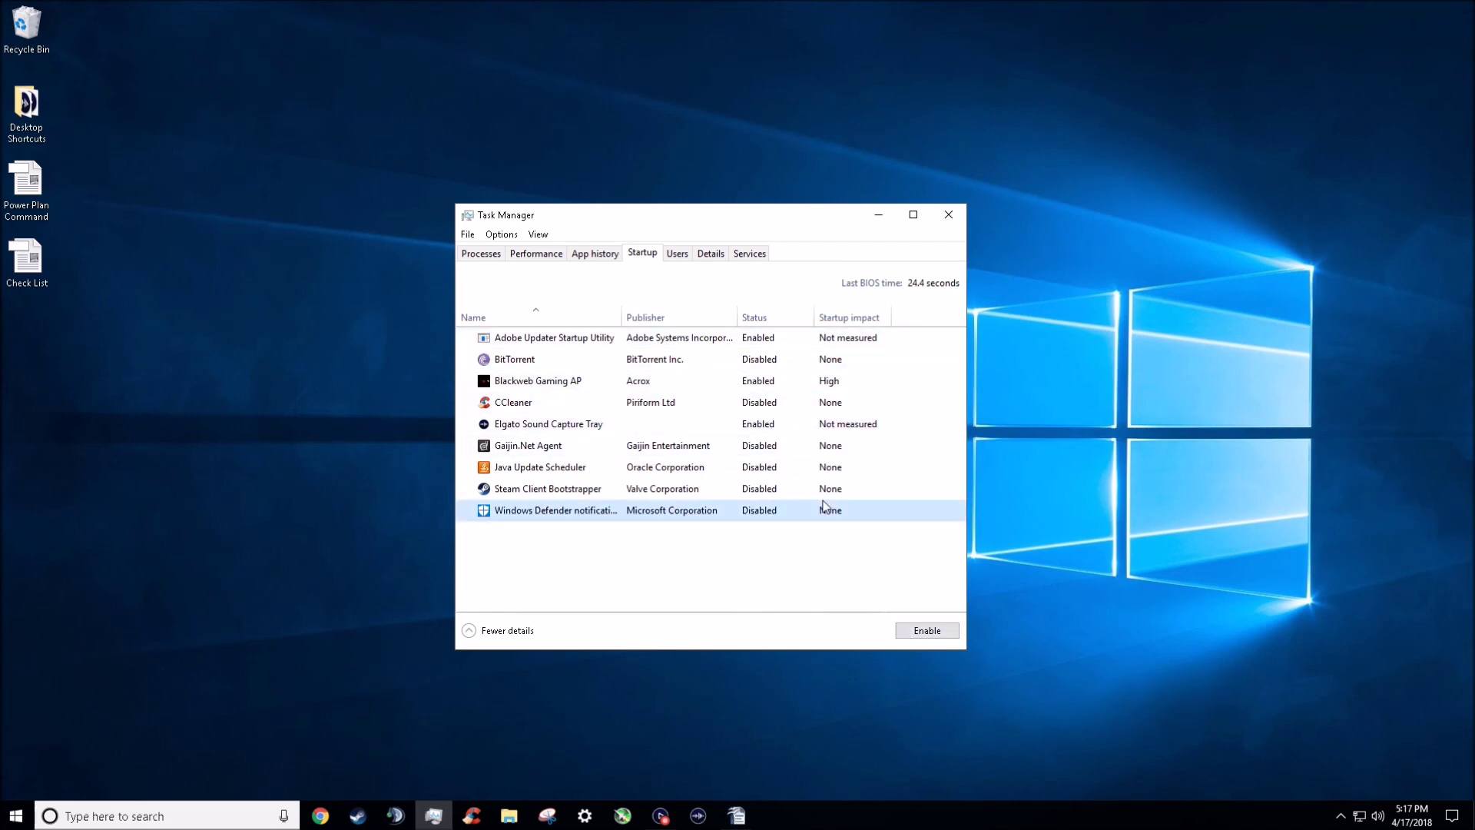
click(767, 427)
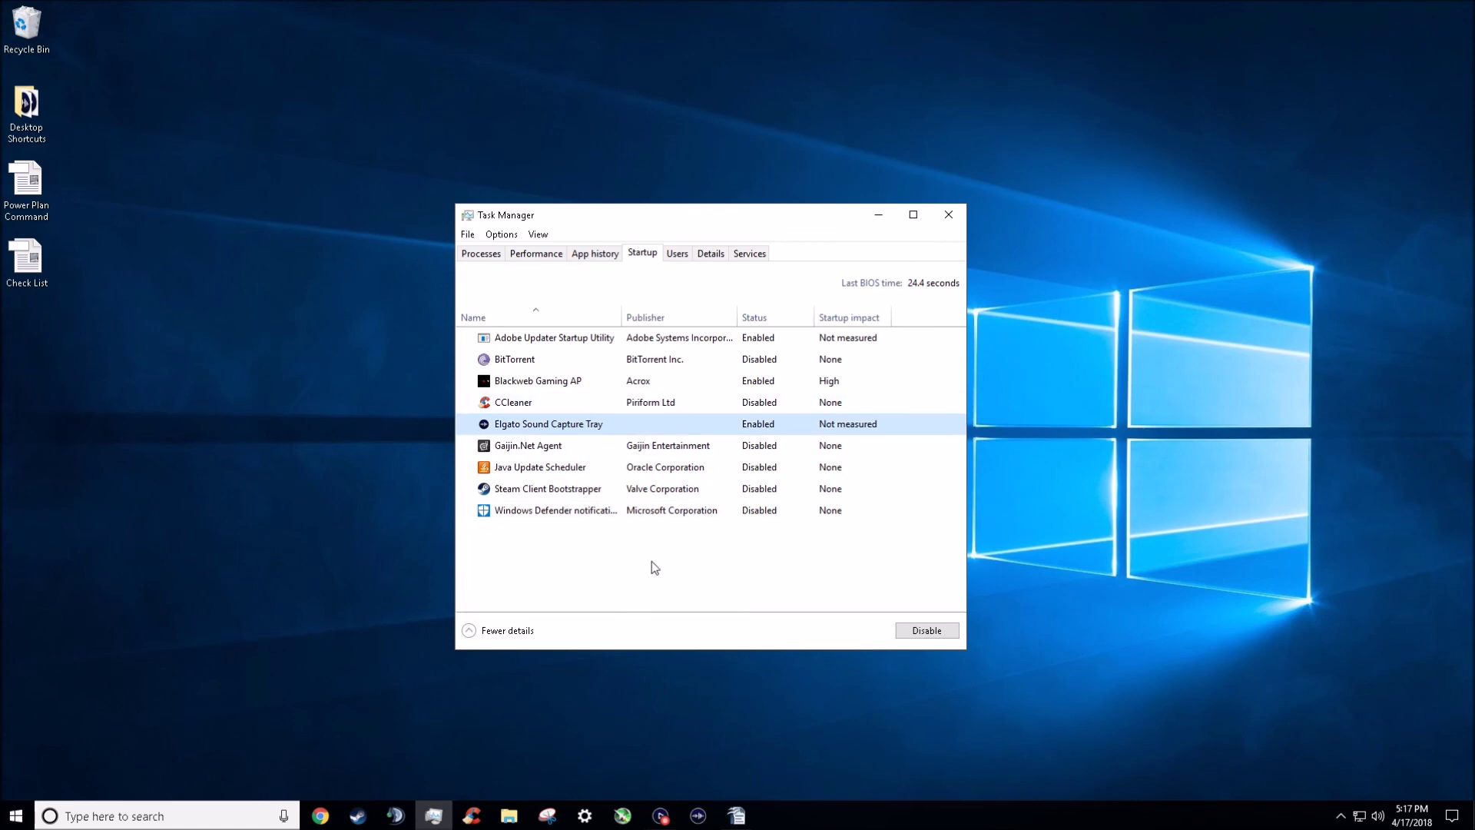
click(948, 216)
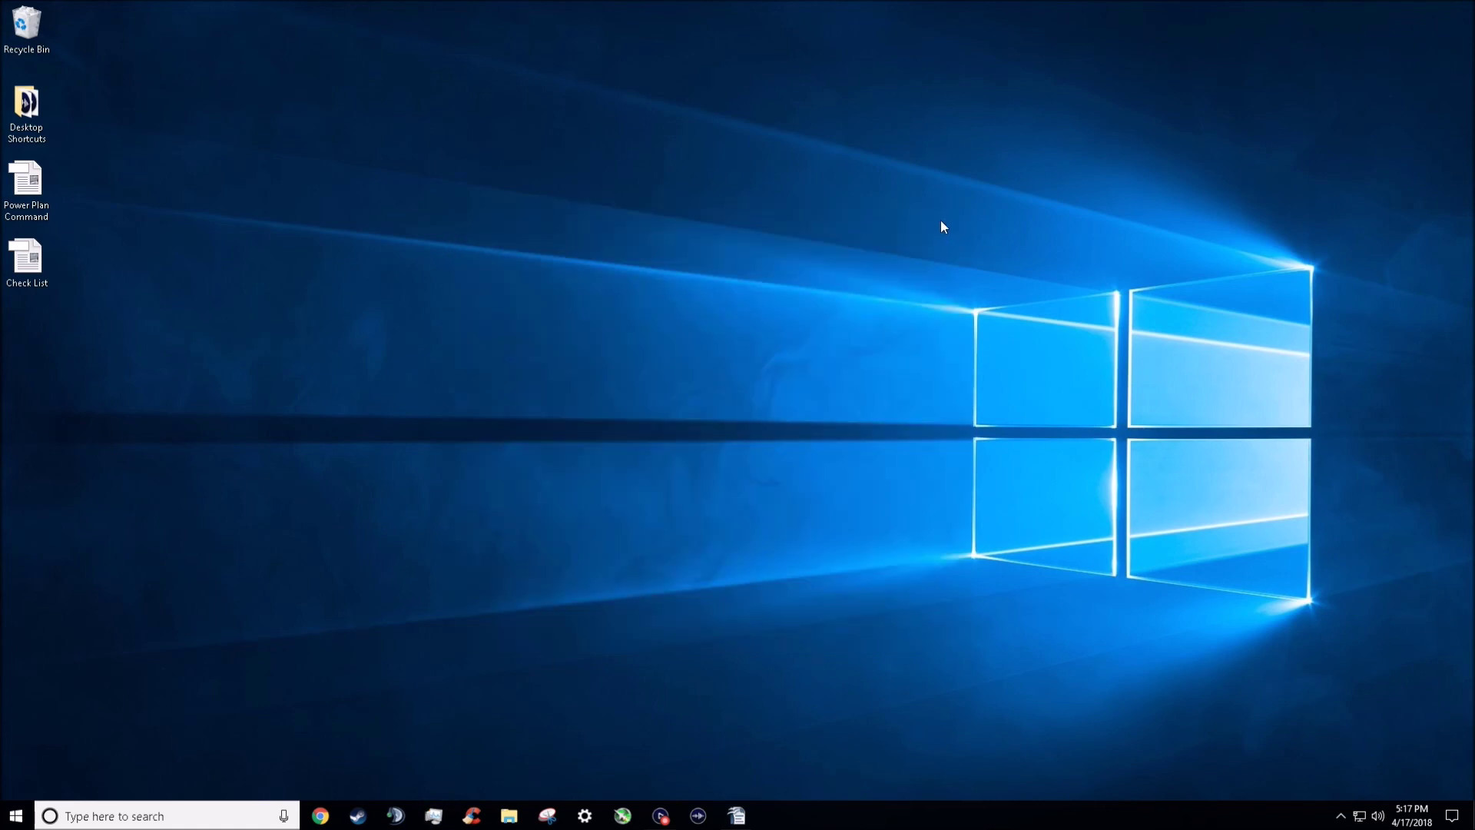
Search for msconfig, open System Configuration and view its startup section.
click(206, 819)
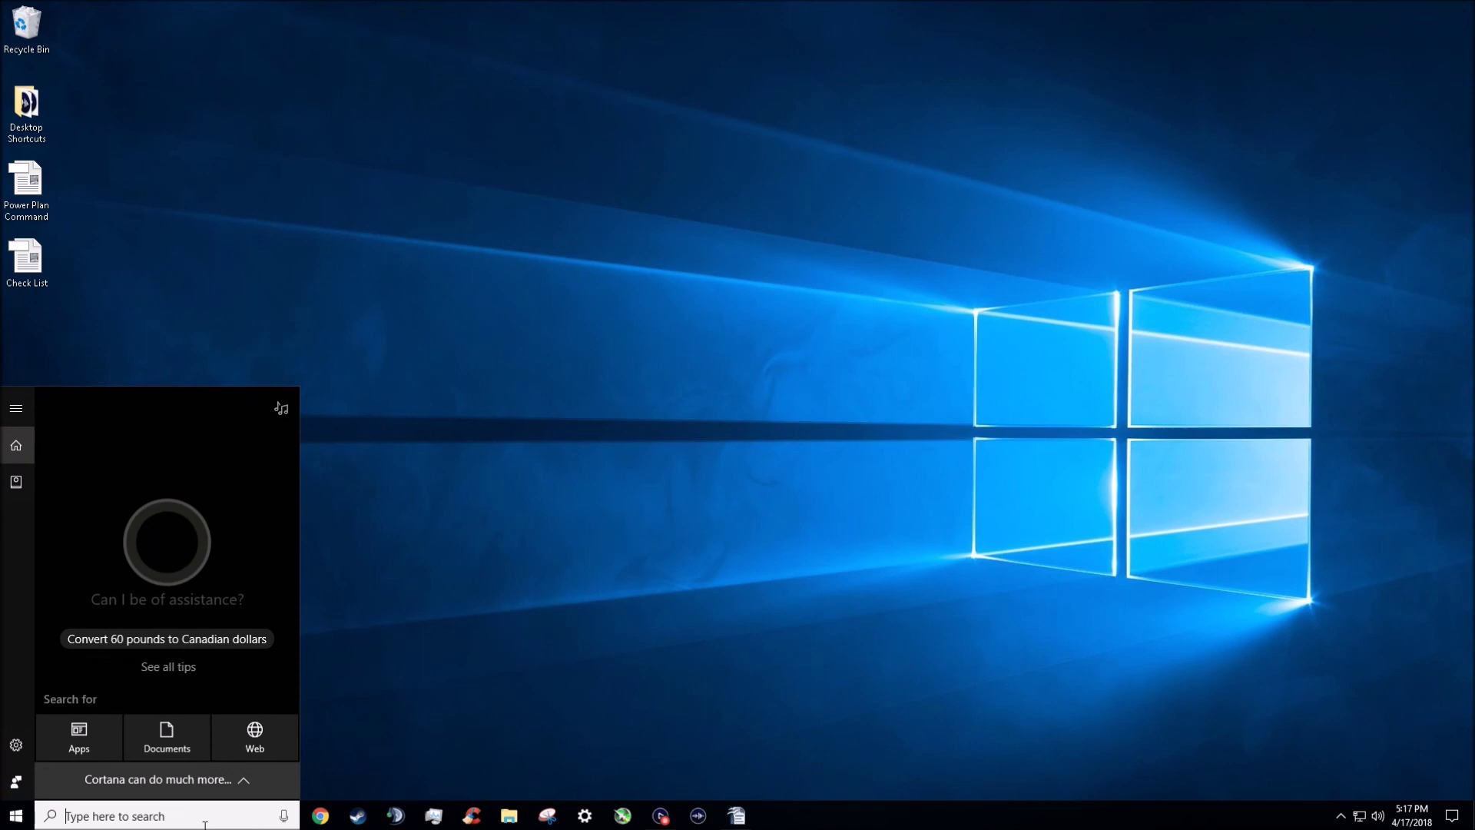
text(msconfig)
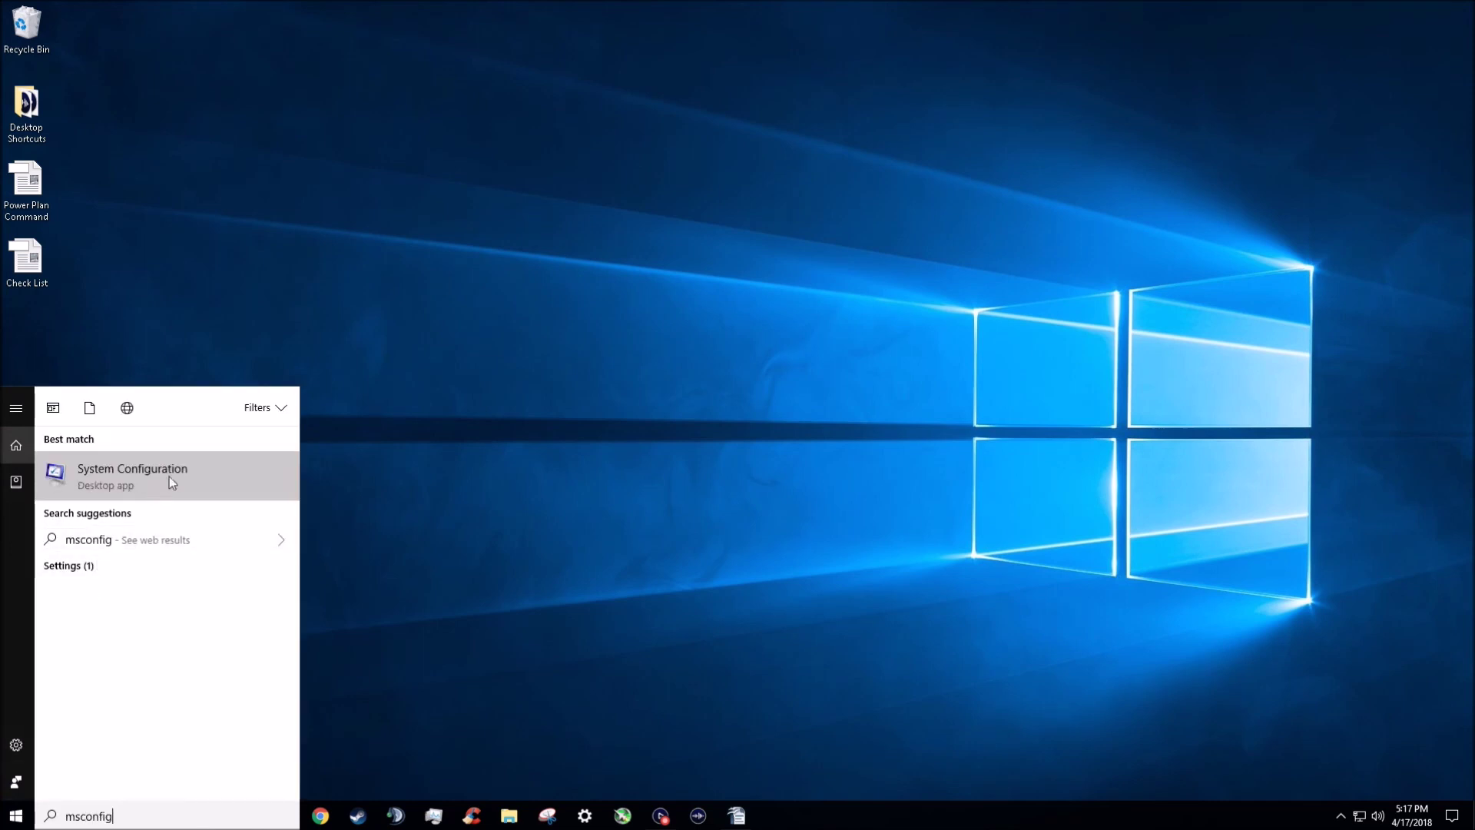
click(189, 477)
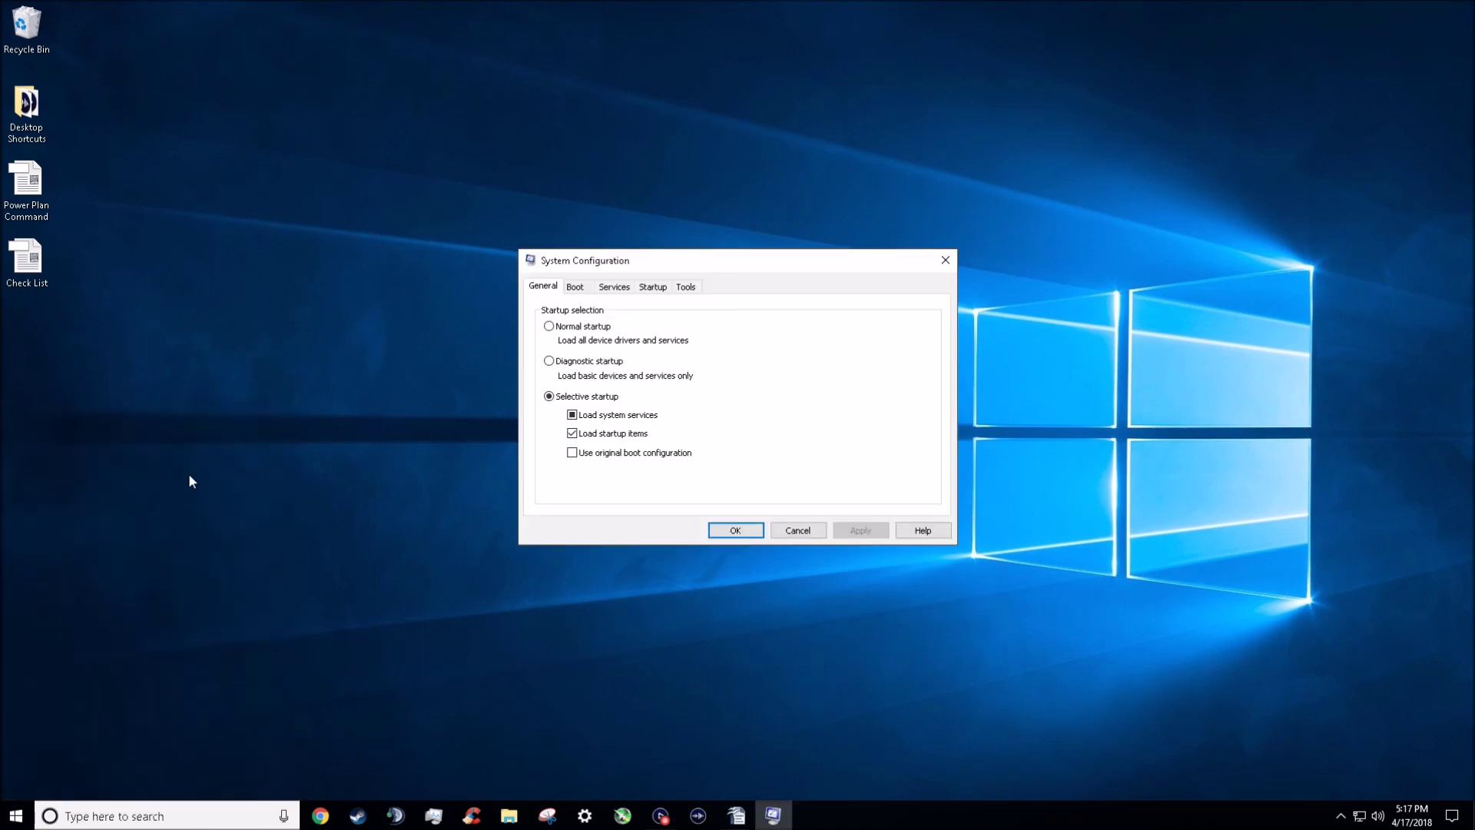
click(647, 286)
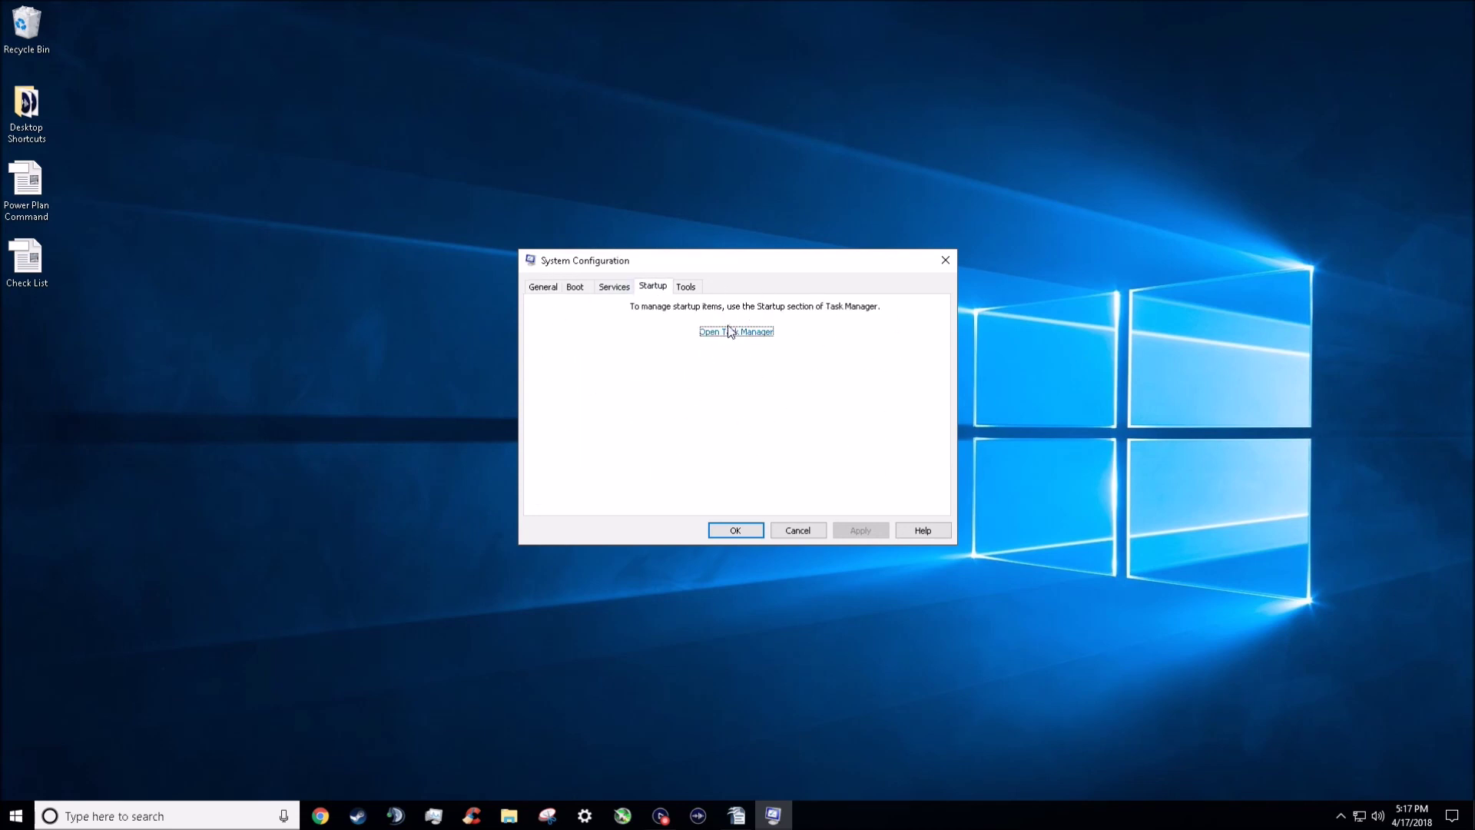
Try toggling "Load startup items" in the general startup selection, and close System Configuration without applying anything.
click(542, 286)
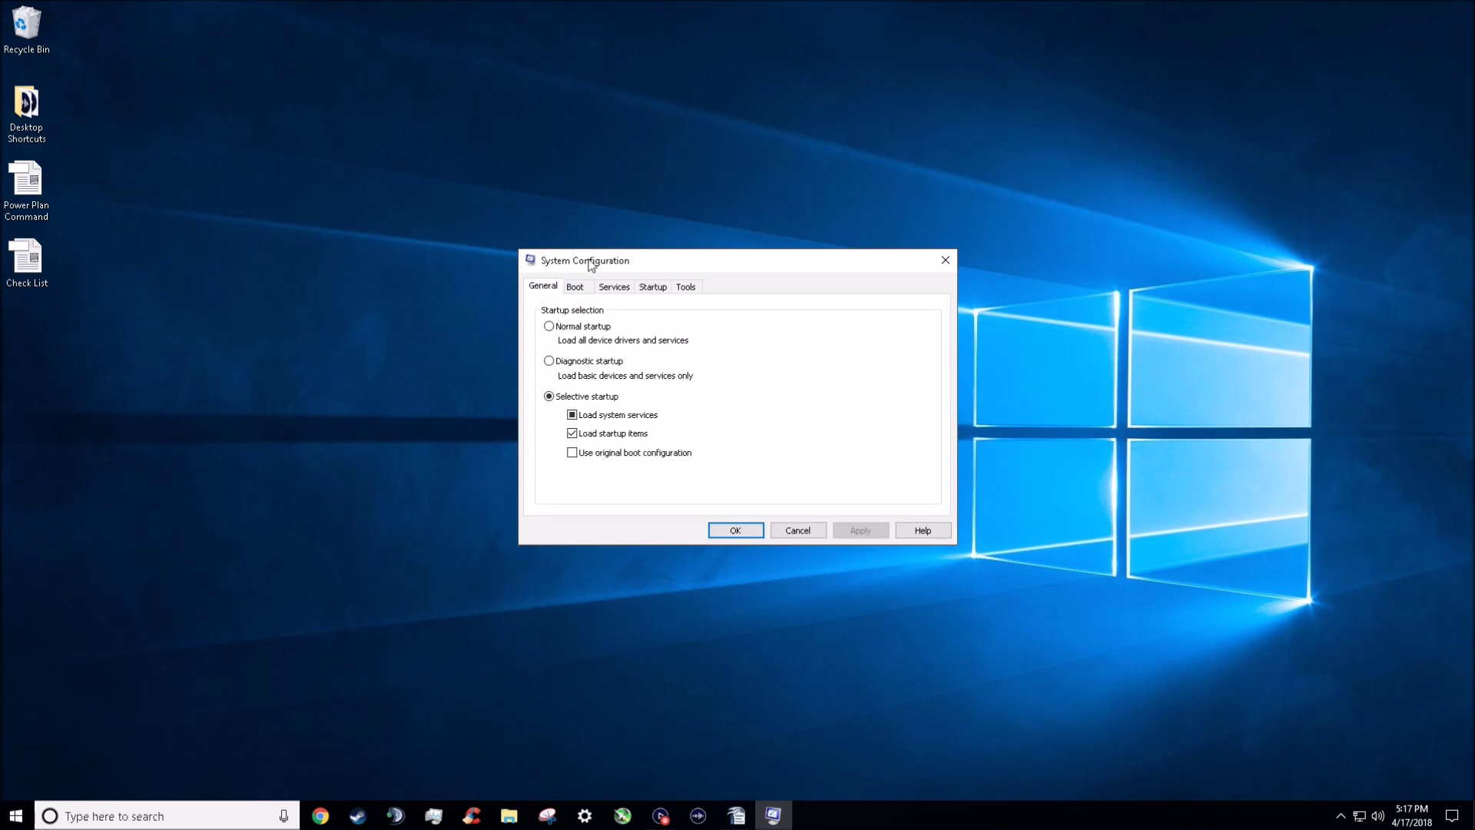
drag(587, 262, 611, 249)
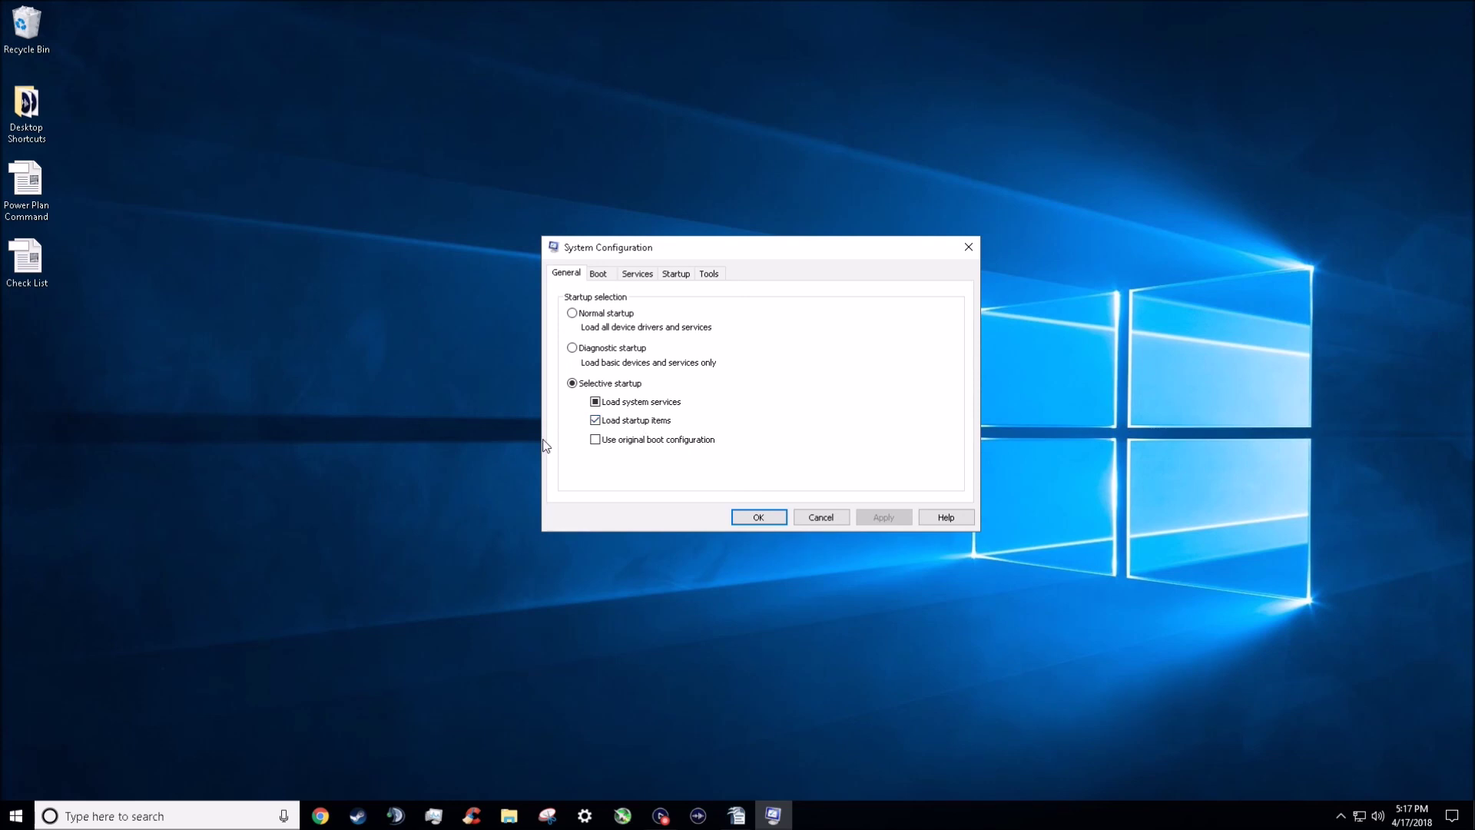
click(612, 428)
click(655, 425)
click(968, 246)
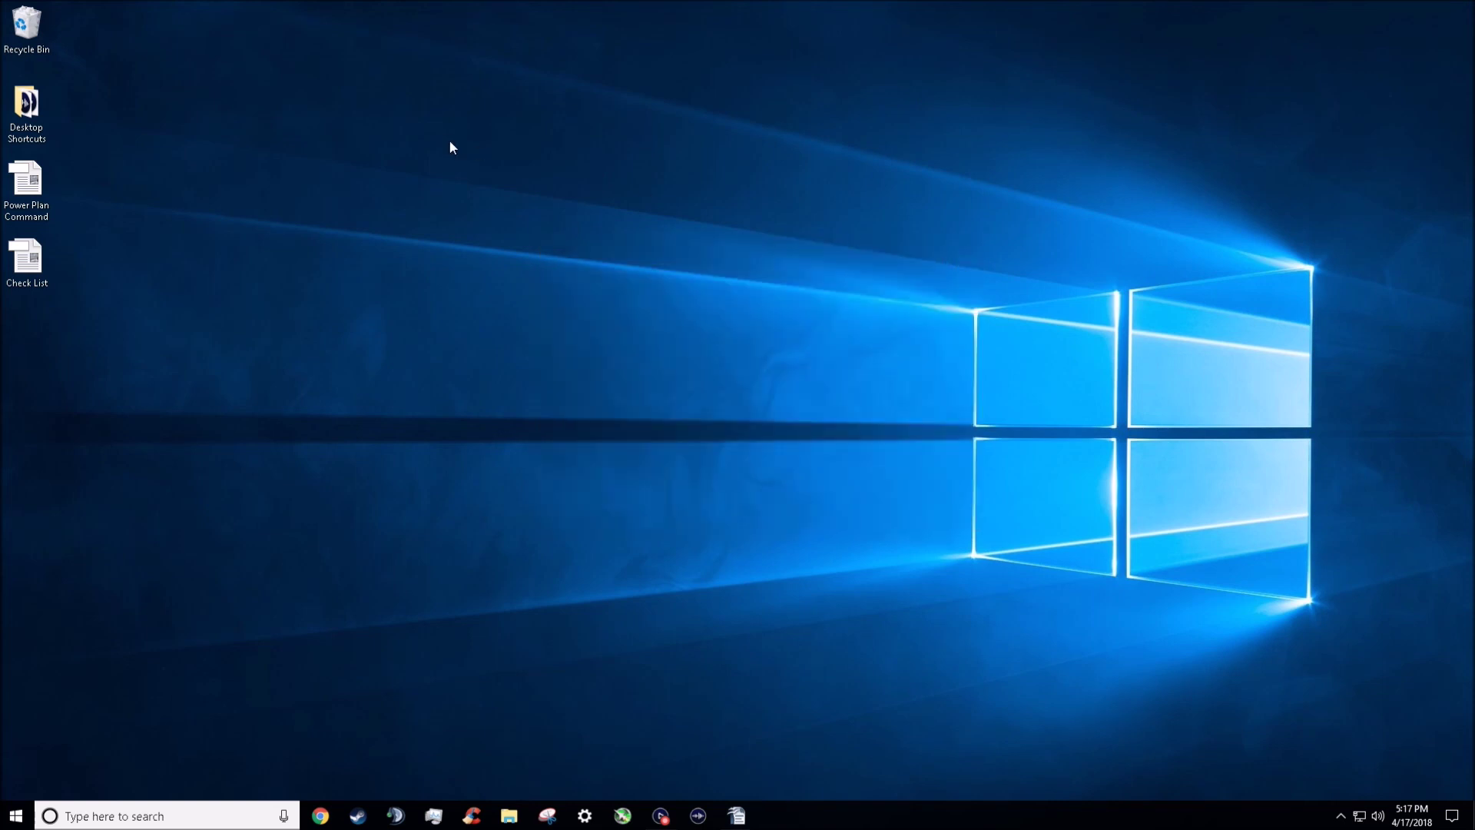